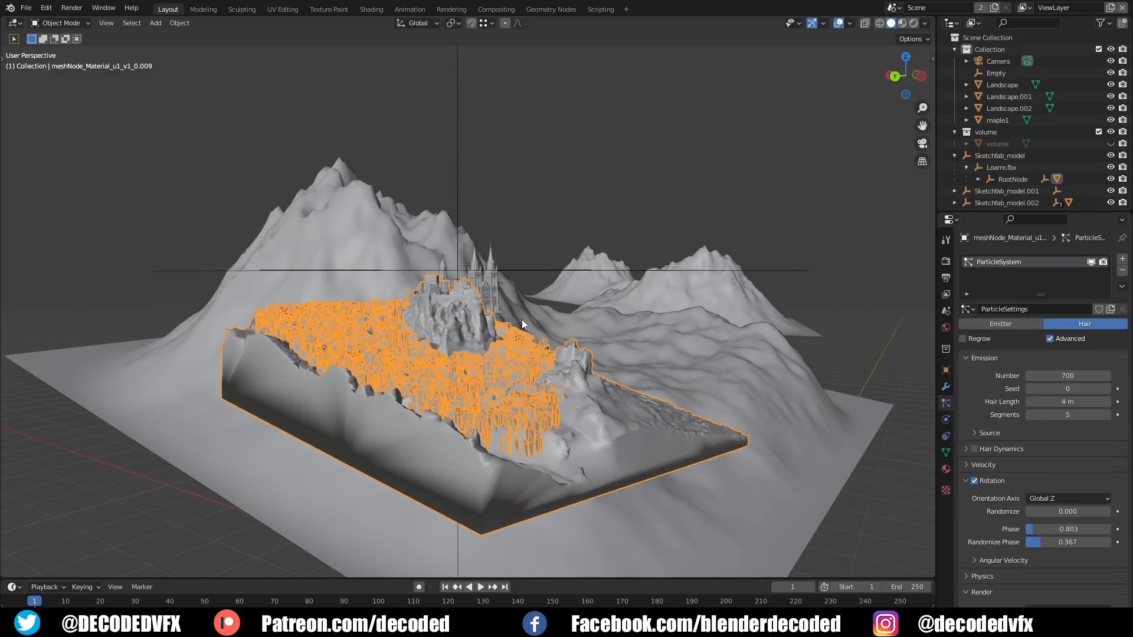
# Hide the castle terrain's tree particle system in the viewport and select the background mountain Landscape.002
pyautogui.click(1091, 263)
pyautogui.scroll(3, 657, 314)
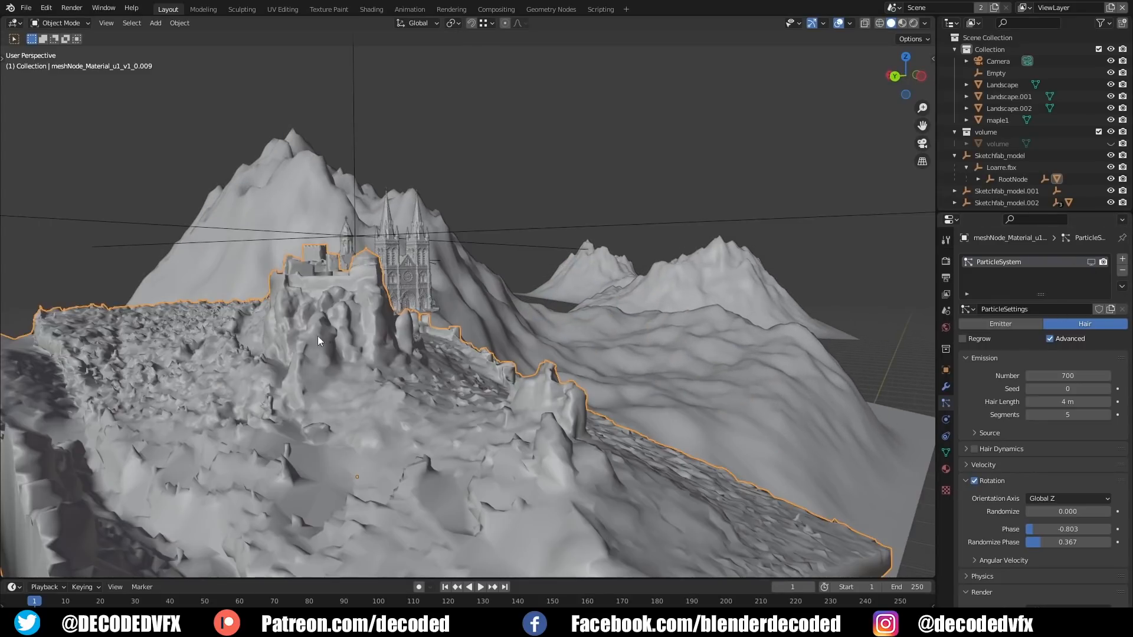
pyautogui.moveTo(348, 335); pyautogui.dragTo(327, 360, button='middle')
pyautogui.scroll(7, 290, 315)
pyautogui.scroll(-10, 290, 315)
pyautogui.click(307, 312)
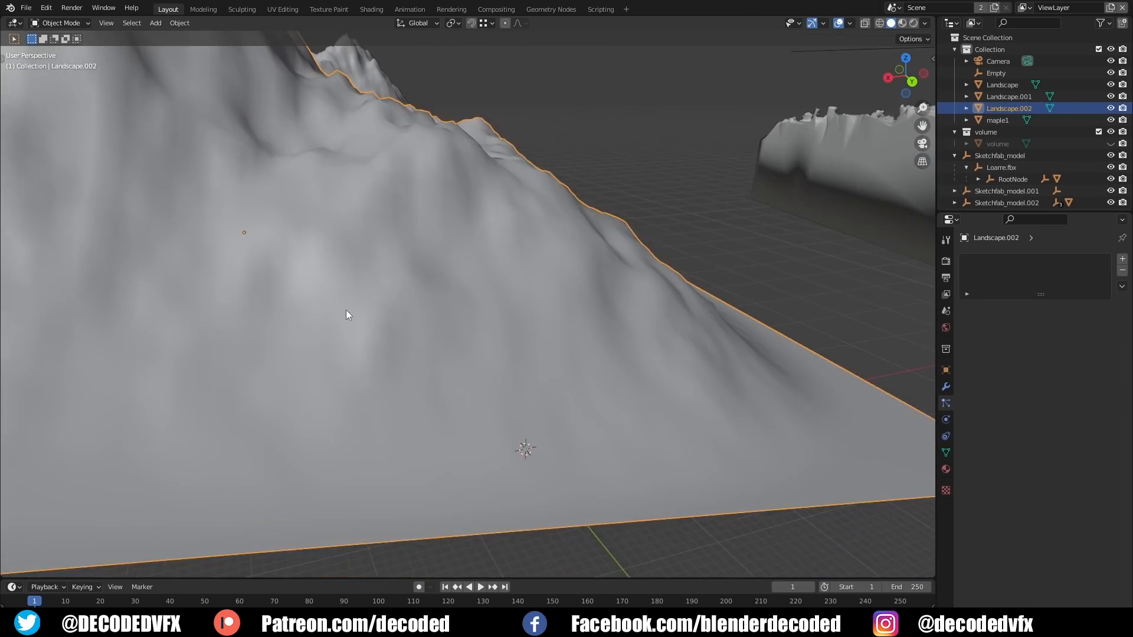
pyautogui.moveTo(346, 310); pyautogui.dragTo(450, 271, button='middle')
pyautogui.scroll(1, 449, 270)
# Examine the mountains and the castle terrain in Material Preview shading, finishing in the camera view
pyautogui.press('z')
pyautogui.click(658, 298)
pyautogui.keyDown('shift'); pyautogui.moveTo(696, 282); pyautogui.dragTo(339, 323, button='middle'); pyautogui.keyUp('shift')
pyautogui.hotkey('alt', 'a')
pyautogui.scroll(3, 380, 285)
pyautogui.moveTo(531, 177)
pyautogui.keyDown('shift'); pyautogui.mouseDown(button='middle')
pyautogui.moveTo(380, 285)
pyautogui.moveTo(386, 274)
pyautogui.mouseUp(button='middle'); pyautogui.keyUp('shift')
pyautogui.click(295, 192)
pyautogui.moveTo(295, 188); pyautogui.dragTo(514, 175, button='middle')
pyautogui.scroll(-5, 514, 175)
pyautogui.press('KP_0')
pyautogui.hotkey('alt', 'a')
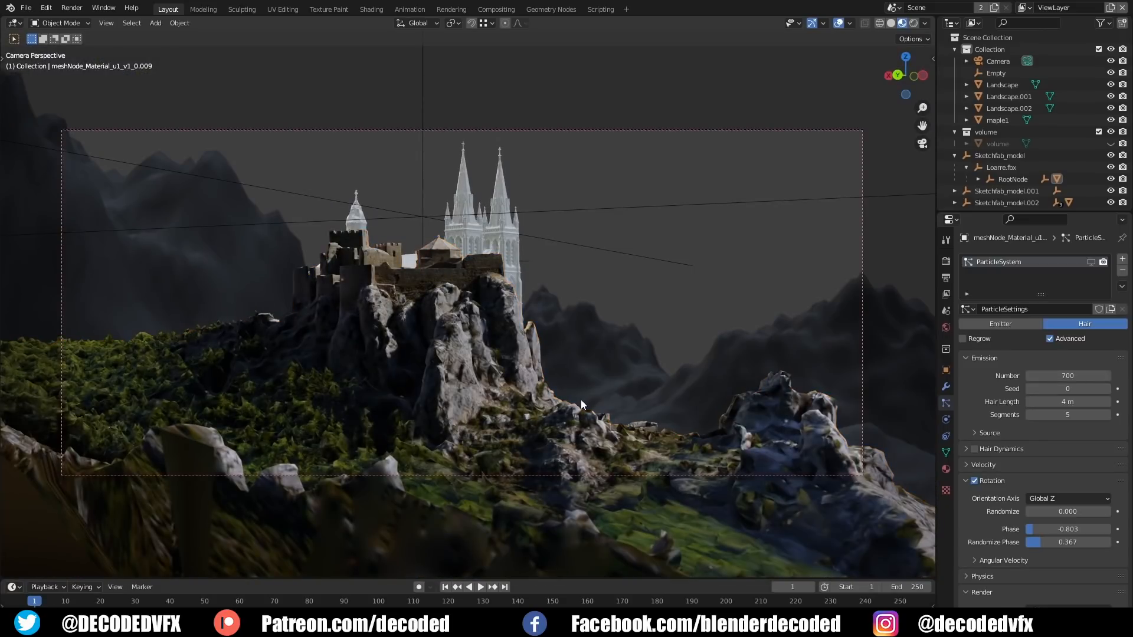
# Switch the camera view to Rendered shading and unhide the fog volume object
pyautogui.scroll(-1, 581, 404)
pyautogui.press('z')
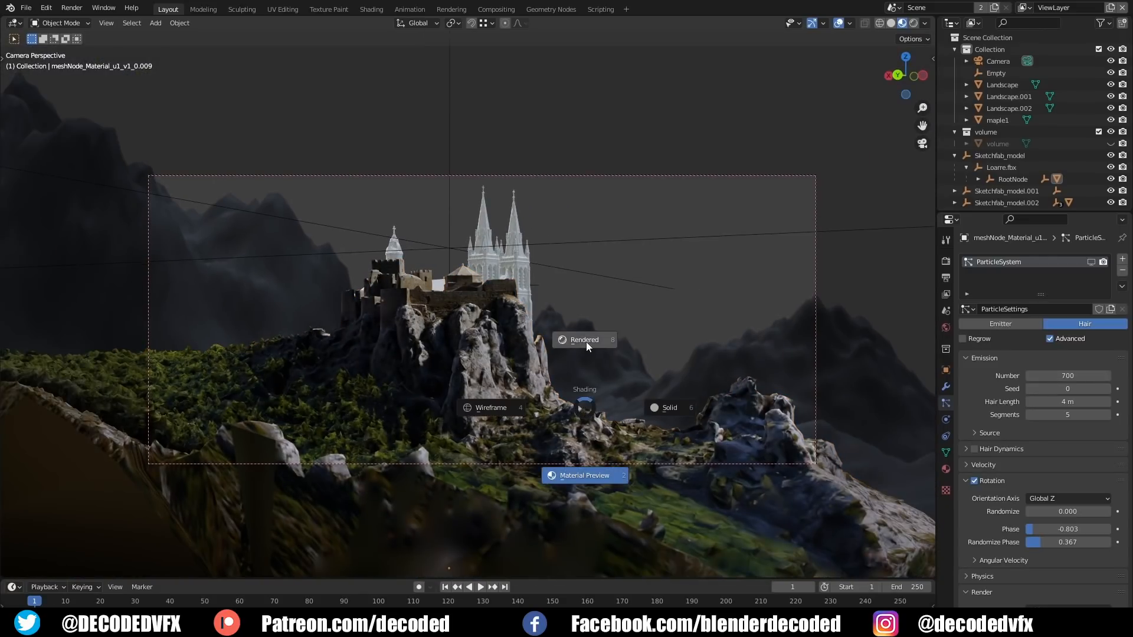
pyautogui.click(583, 342)
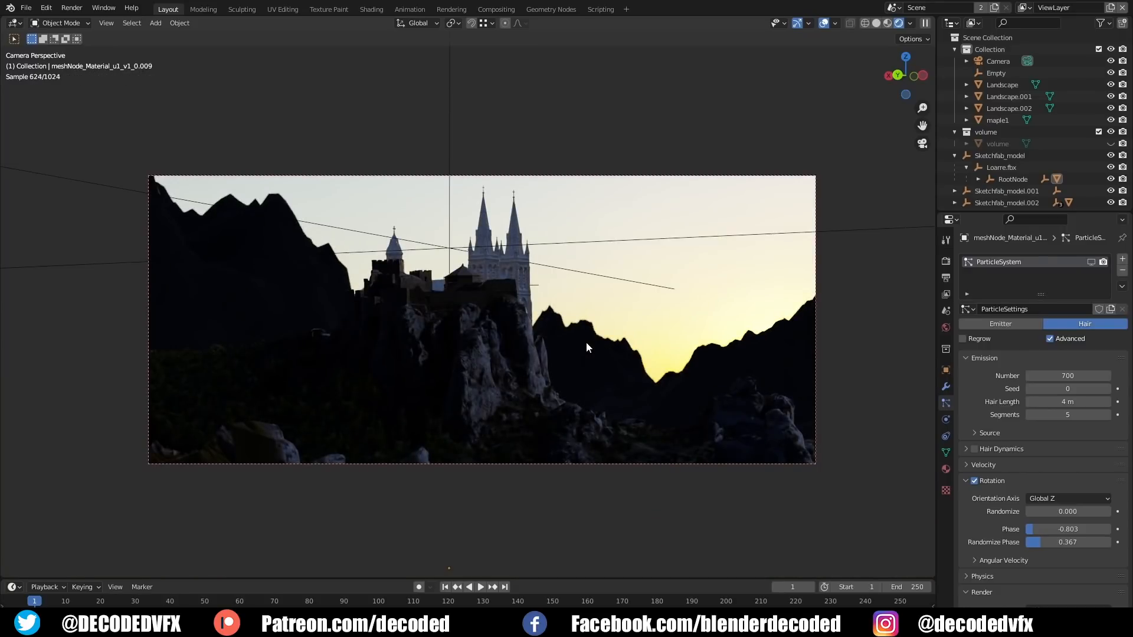
pyautogui.scroll(1, 586, 347)
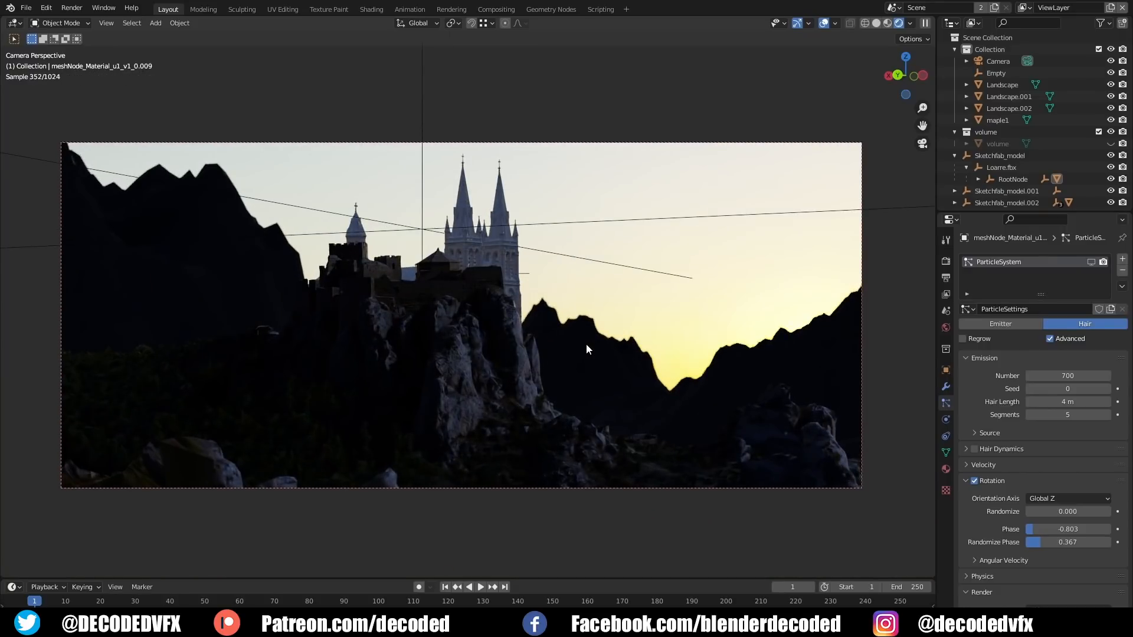
pyautogui.hotkey('alt', 'h')
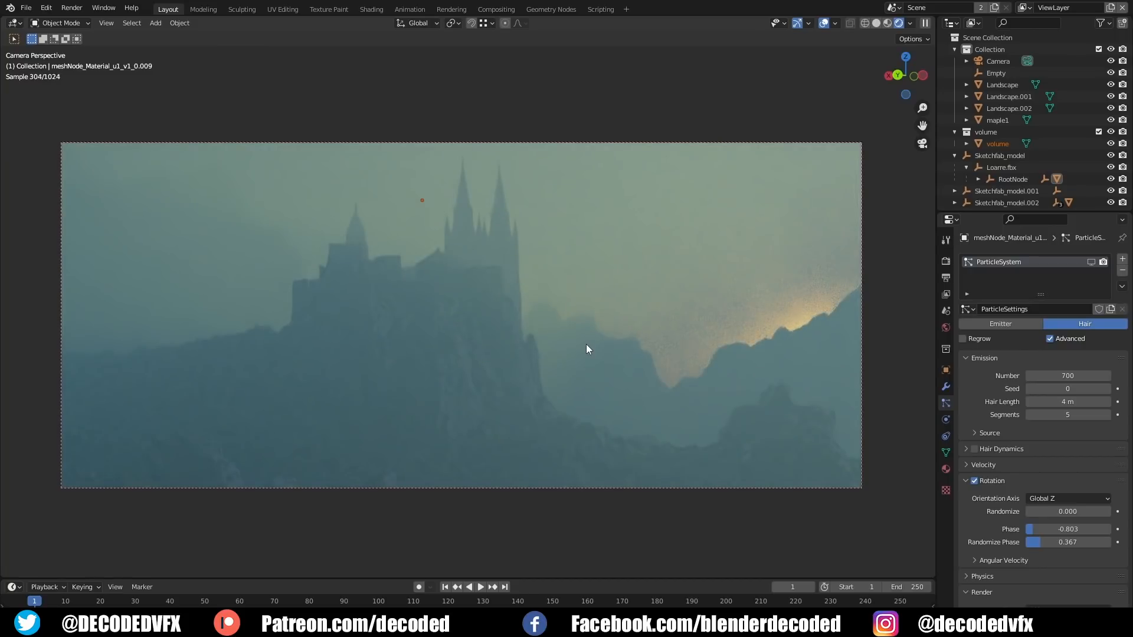
# Find and select the maple1 tree plane beneath the terrain, and frame it from the front to examine it
pyautogui.click(651, 278)
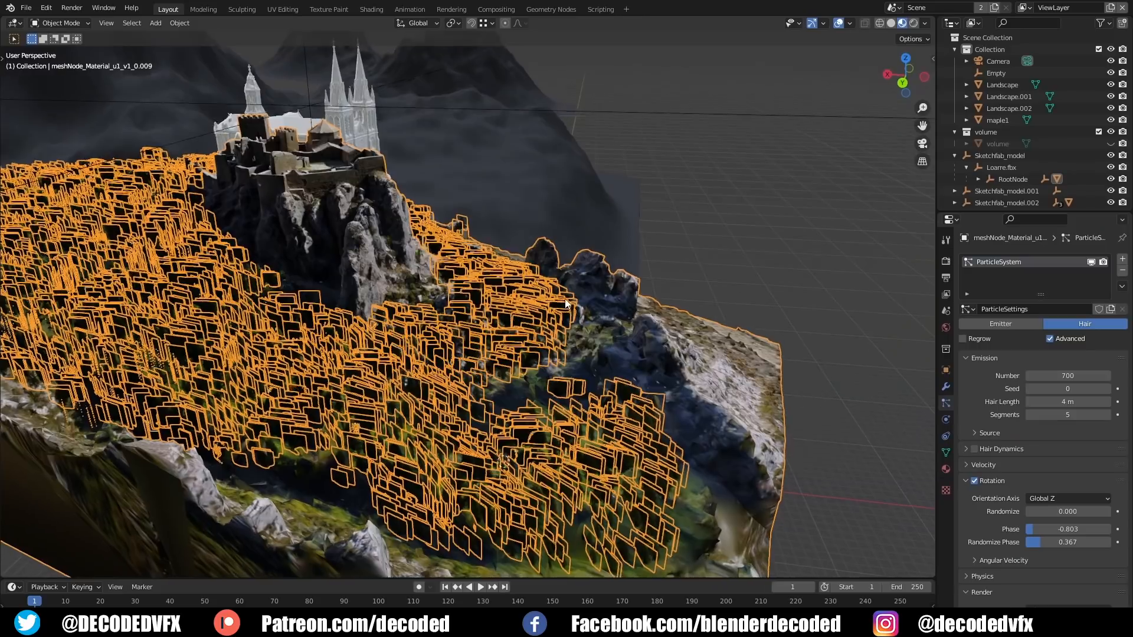
pyautogui.moveTo(566, 301); pyautogui.dragTo(583, 278, button='middle')
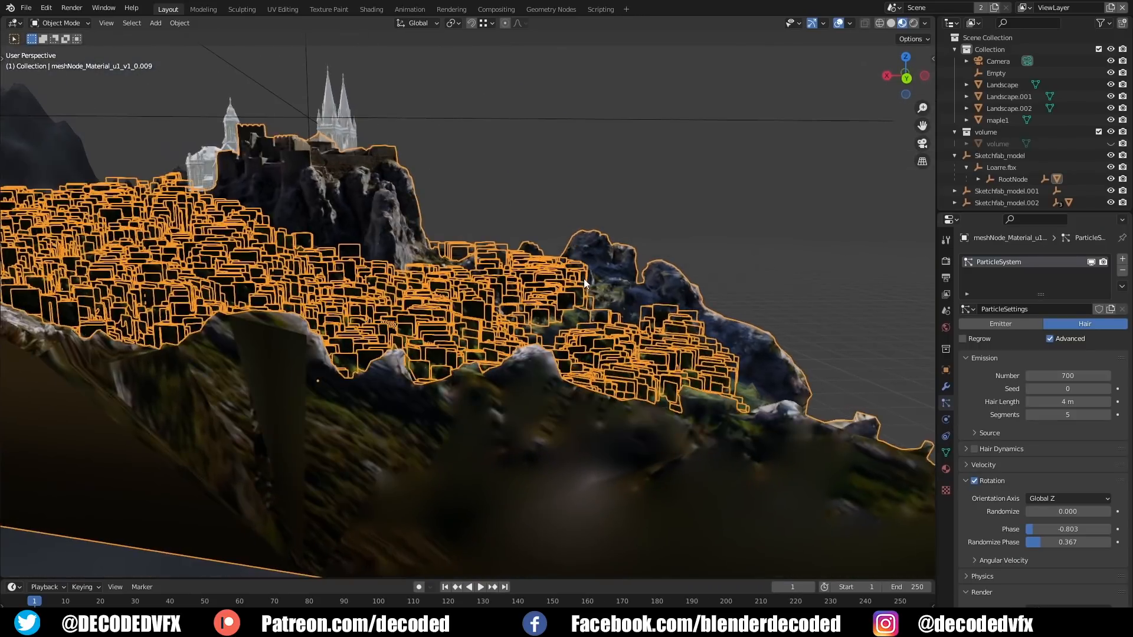
pyautogui.scroll(-6, 583, 280)
pyautogui.keyDown('shift'); pyautogui.moveTo(482, 488); pyautogui.dragTo(477, 412, button='middle'); pyautogui.keyUp('shift')
pyautogui.scroll(3, 472, 414)
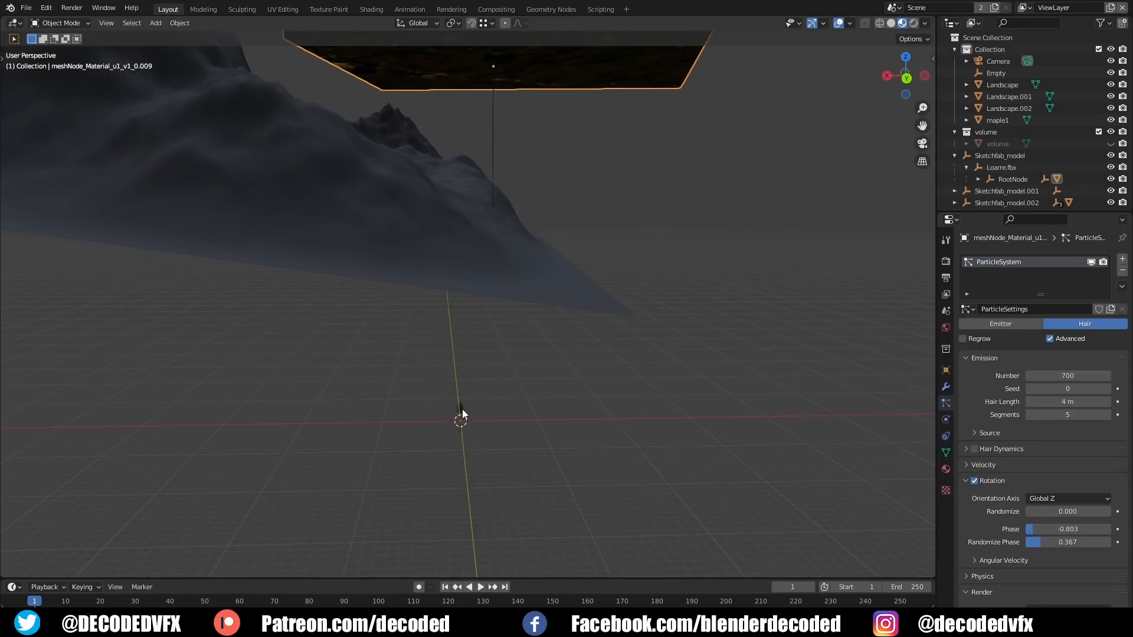
pyautogui.click(460, 409)
pyautogui.scroll(5, 469, 413)
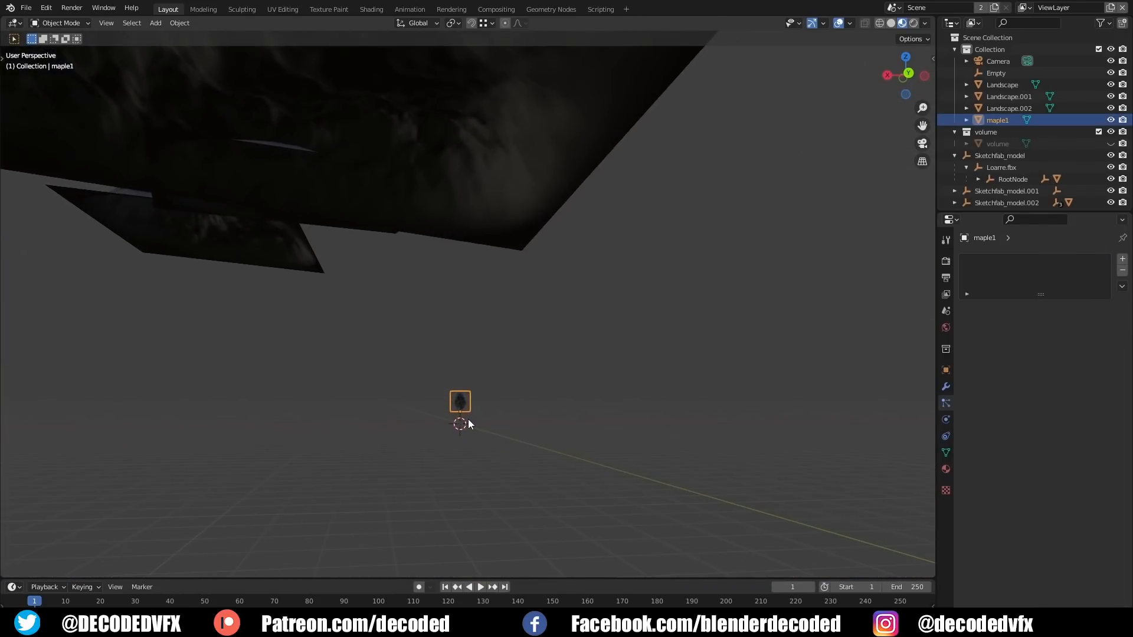
pyautogui.press('KP_1')
pyautogui.press('KP_Decimal')
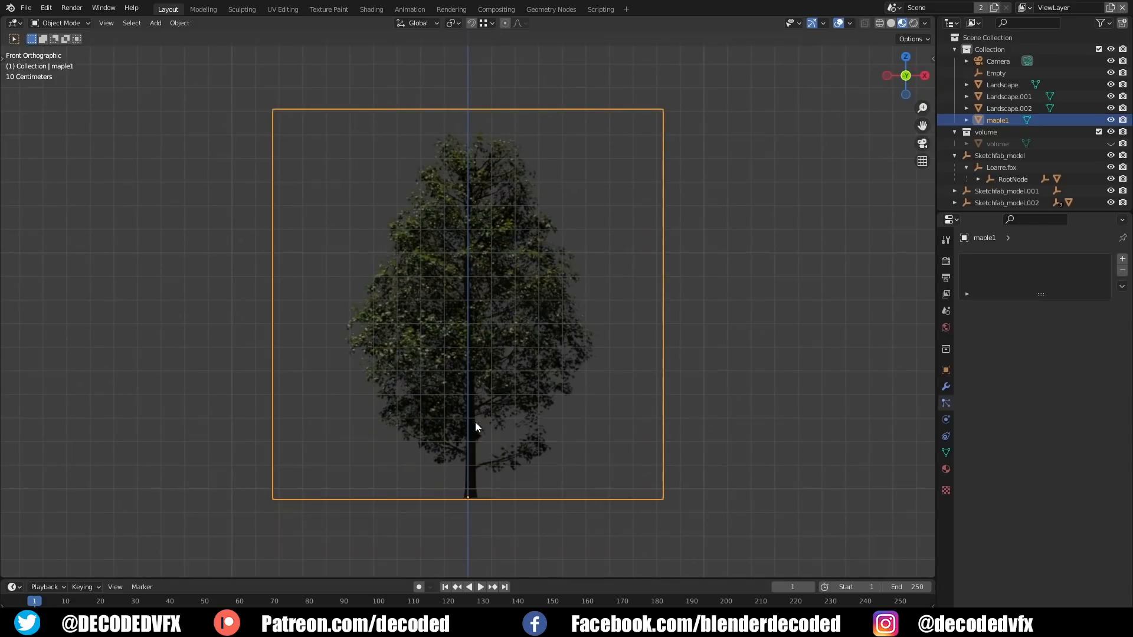
pyautogui.moveTo(483, 396)
pyautogui.mouseDown(button='middle')
pyautogui.moveTo(522, 429)
pyautogui.moveTo(582, 405)
pyautogui.moveTo(384, 397)
pyautogui.moveTo(462, 362)
pyautogui.moveTo(486, 407)
pyautogui.mouseUp(button='middle')
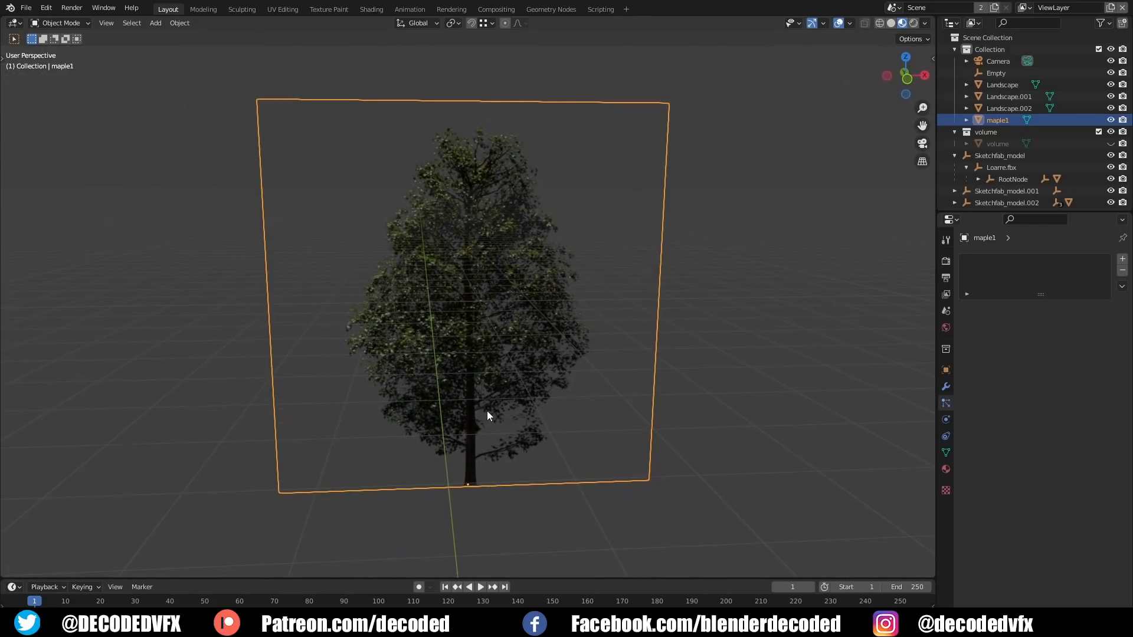
# Examine the scattered trees closely through the camera, switching from Material Preview to Rendered shading
pyautogui.press('KP_0')
pyautogui.scroll(6, 654, 440)
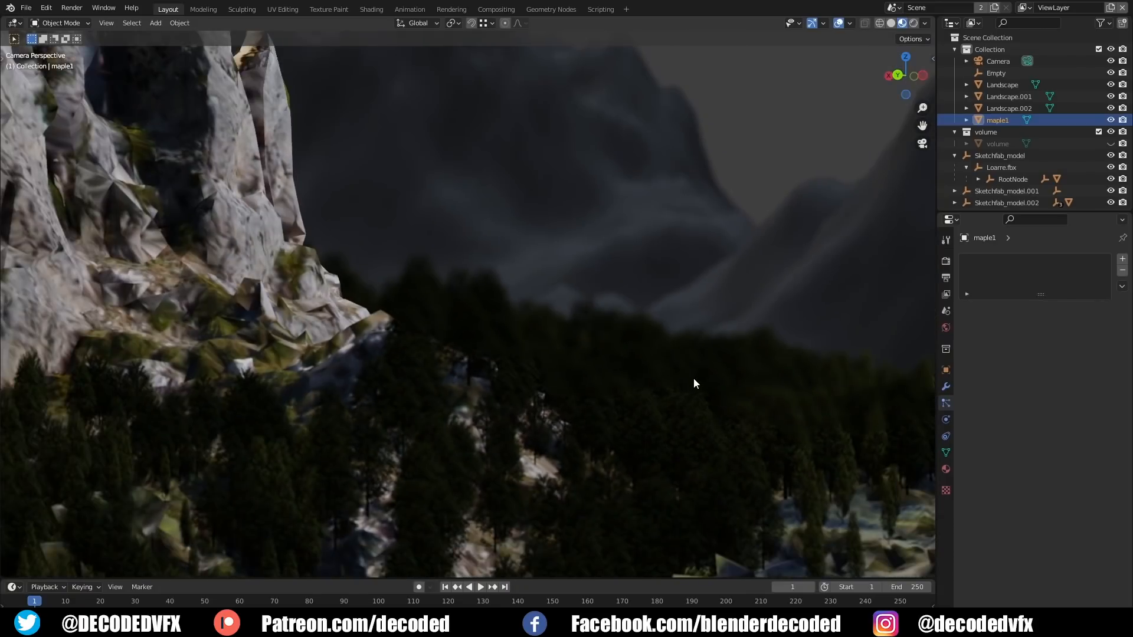
pyautogui.scroll(-3, 649, 412)
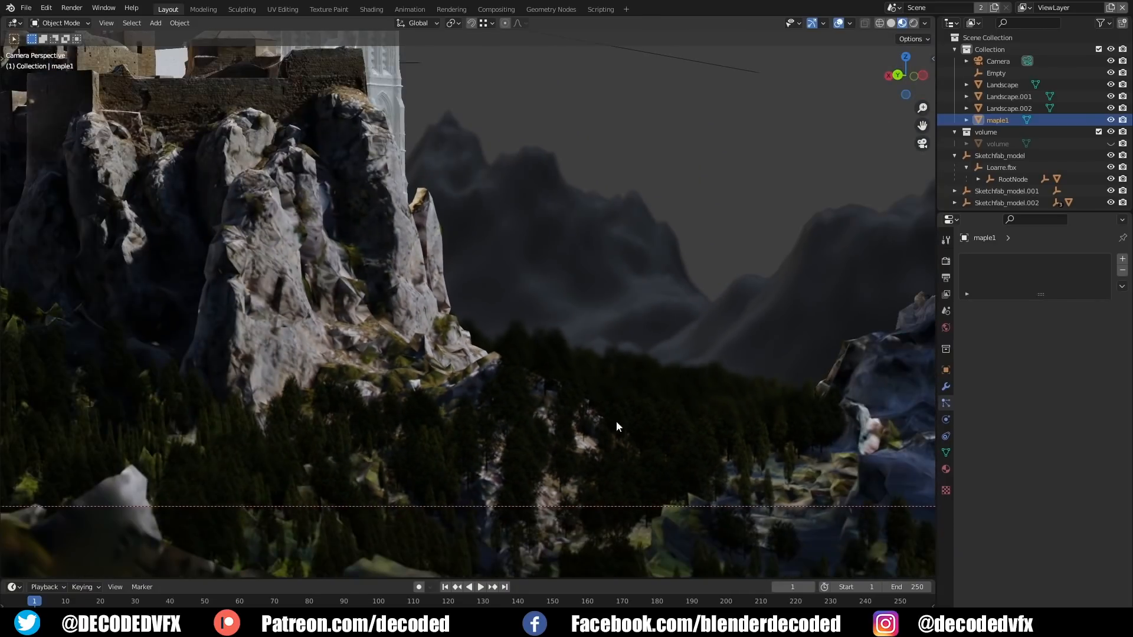
pyautogui.scroll(5, 431, 413)
pyautogui.press('z')
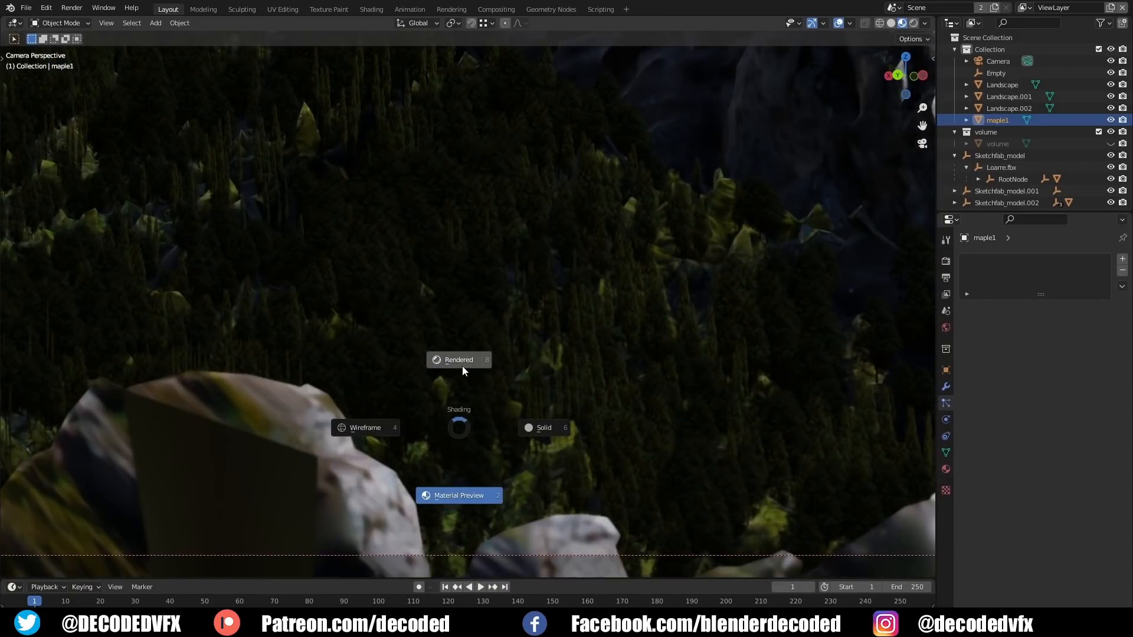
pyautogui.click(468, 367)
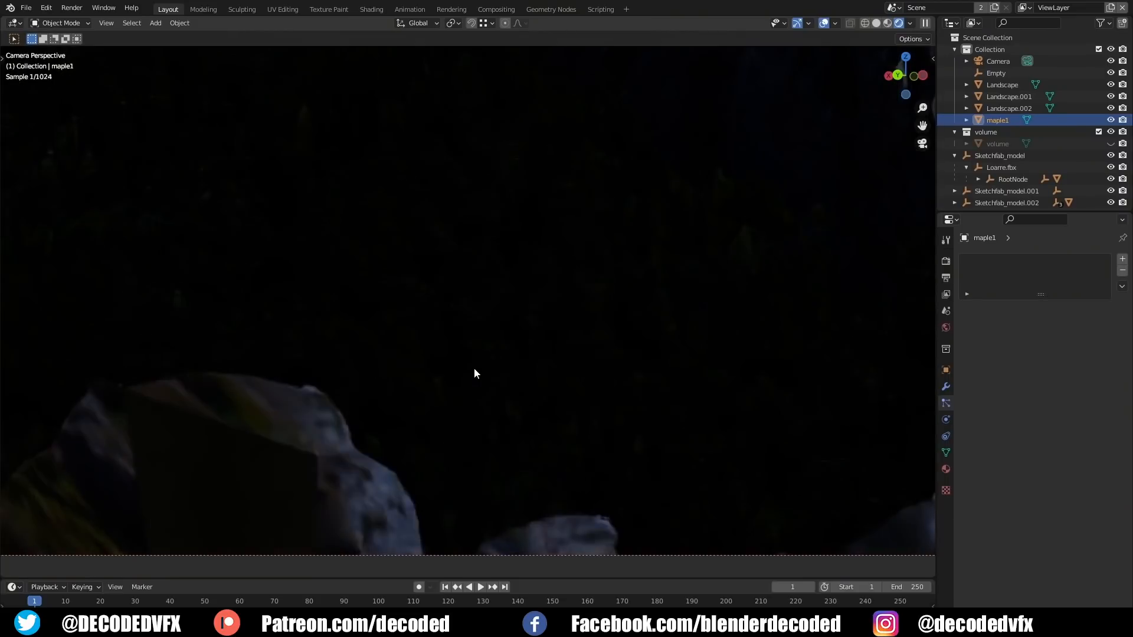
# Unhide the fog volume again and inspect how the treeline looks in the mist
pyautogui.hotkey('alt', 'h')
pyautogui.scroll(-3, 473, 368)
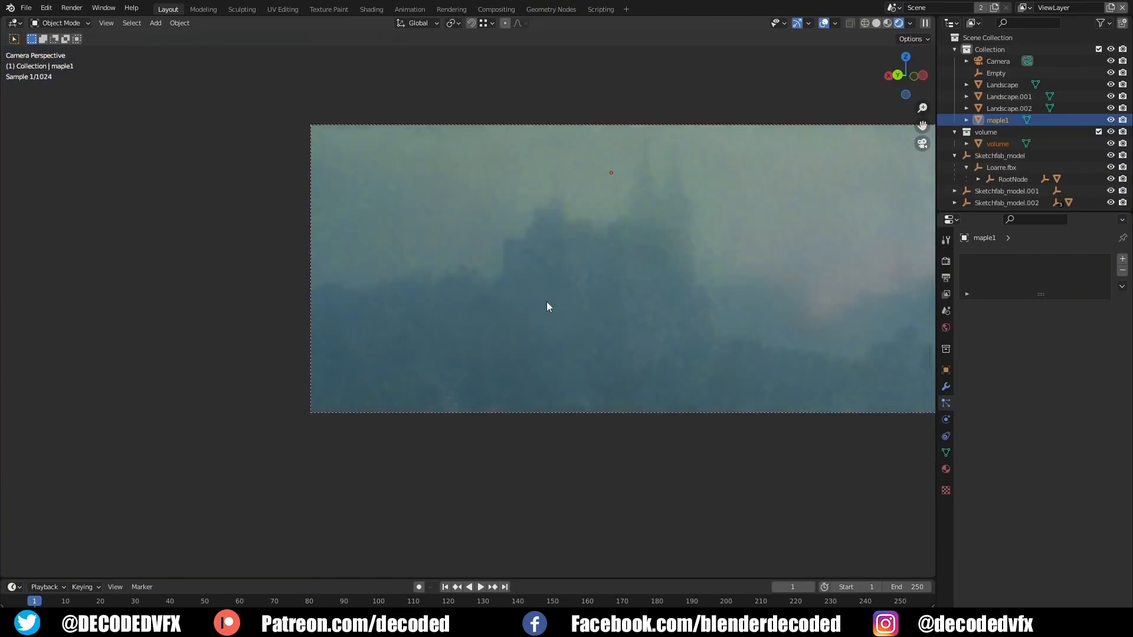
pyautogui.scroll(6, 435, 344)
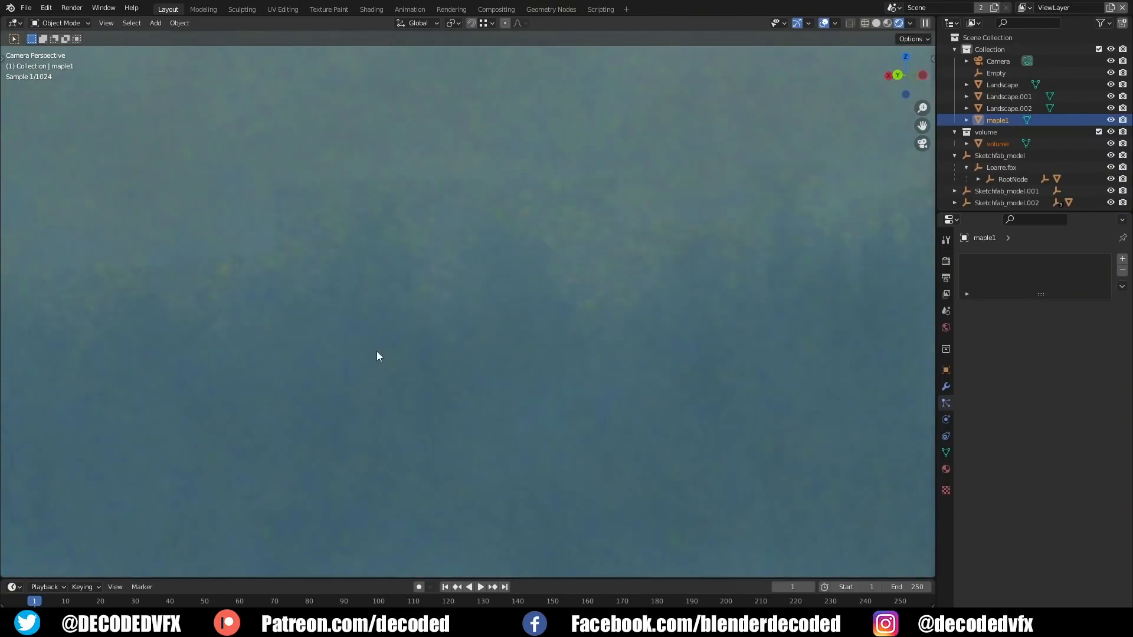
pyautogui.scroll(-2, 378, 352)
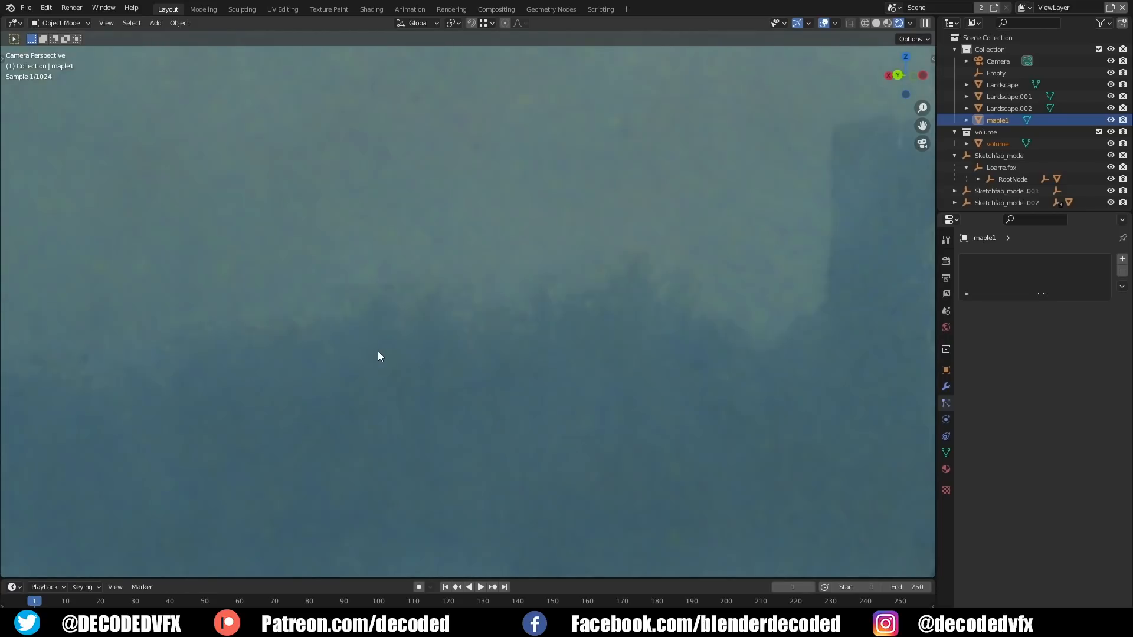
# In Weight Paint mode, paint tree density at weight 1.000 on the terrain slope beside the trees, and return to the camera view
pyautogui.click(622, 422)
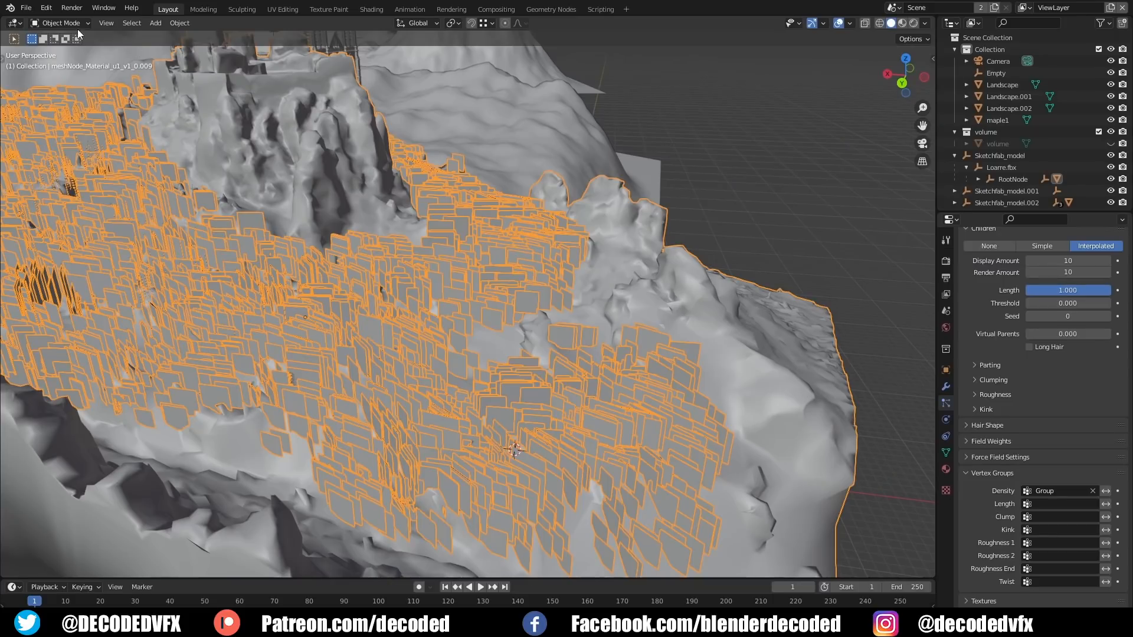
pyautogui.click(75, 25)
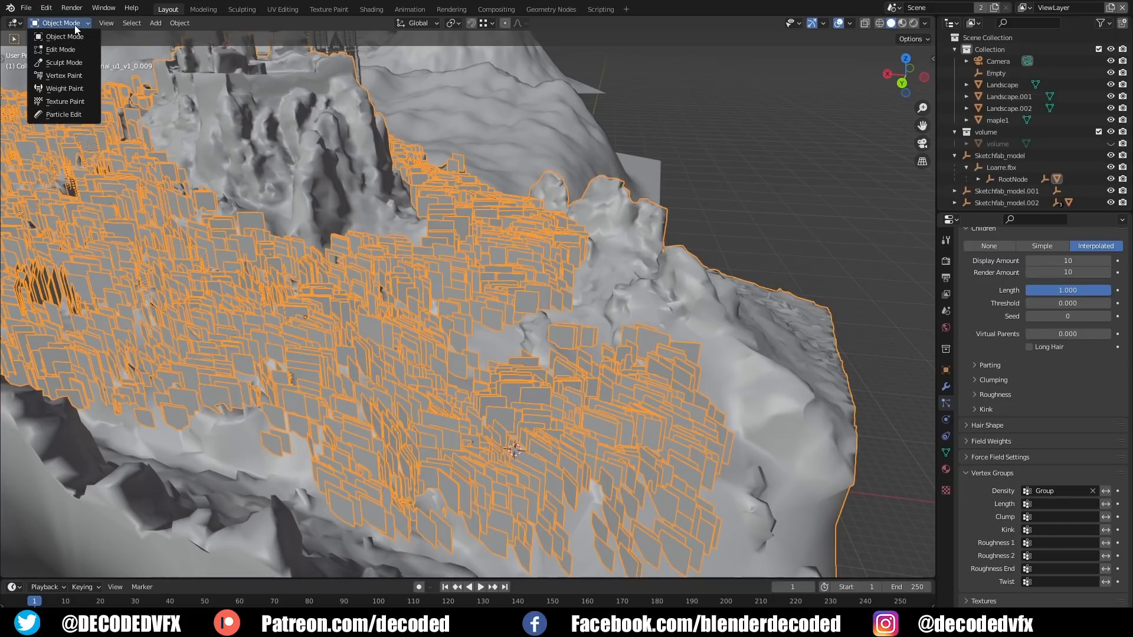
pyautogui.click(64, 88)
pyautogui.click(520, 361)
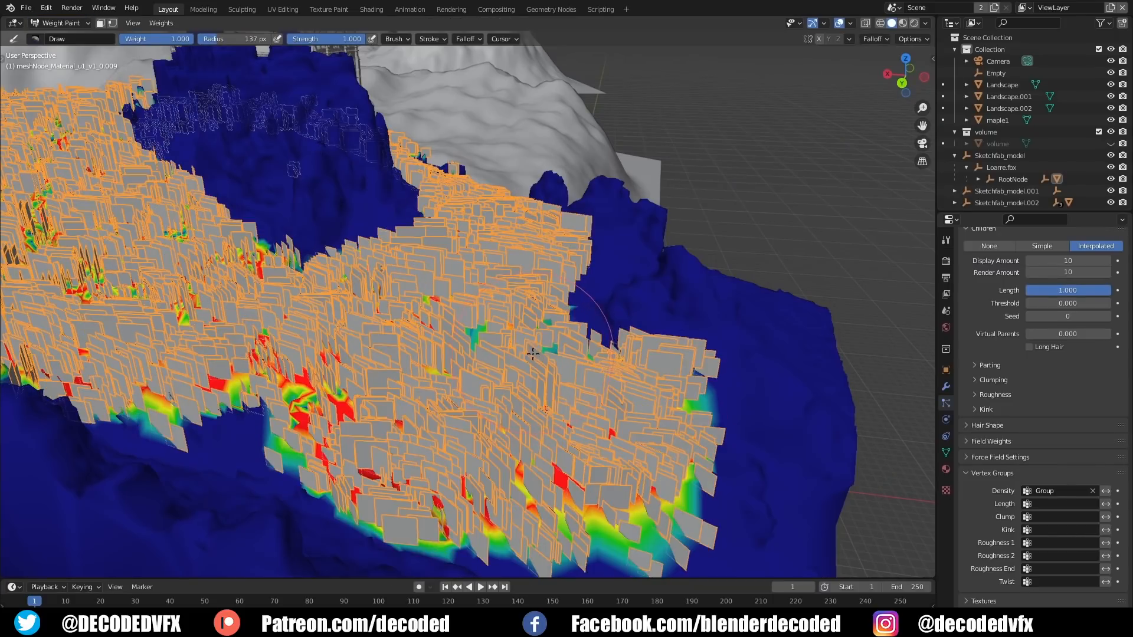
pyautogui.moveTo(712, 397); pyautogui.dragTo(752, 426)
pyautogui.moveTo(831, 458)
pyautogui.mouseDown()
pyautogui.moveTo(826, 436)
pyautogui.moveTo(670, 354)
pyautogui.moveTo(632, 277)
pyautogui.moveTo(655, 323)
pyautogui.mouseUp()
pyautogui.press('KP_0')
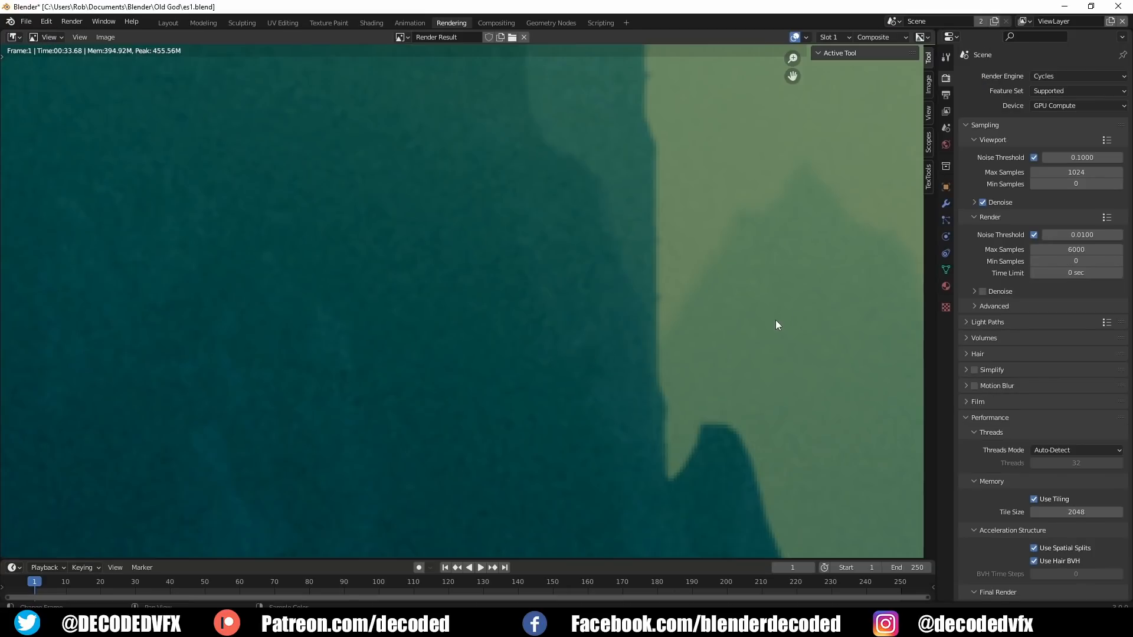
# Enable render denoising with the OptiX denoiser and the Albedo pass
pyautogui.click(975, 292)
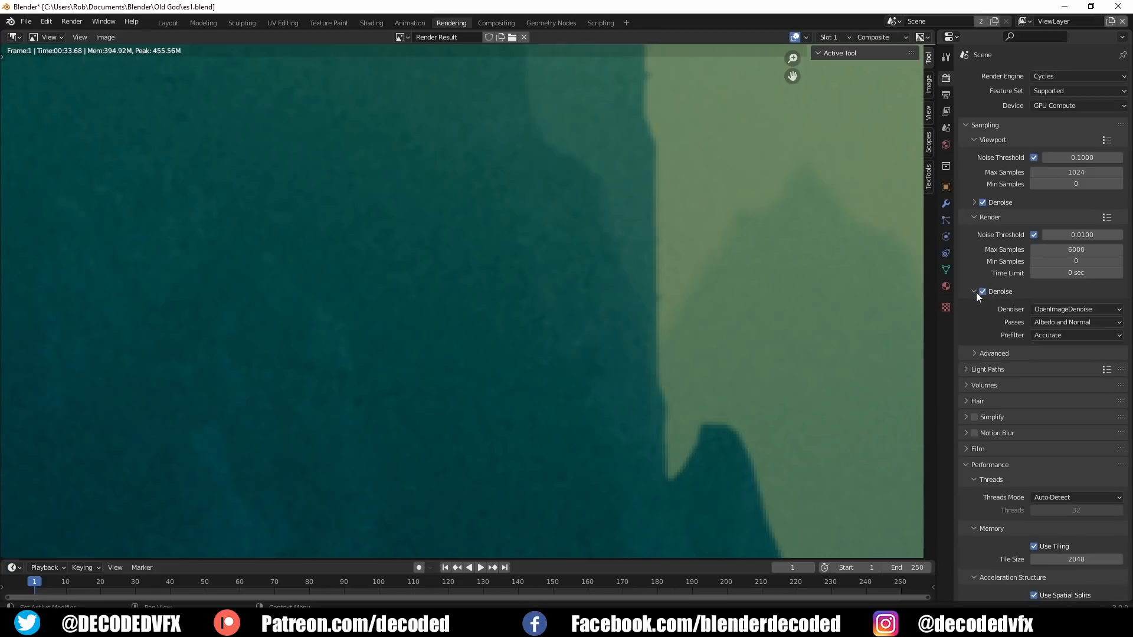
pyautogui.click(1053, 309)
pyautogui.click(1054, 323)
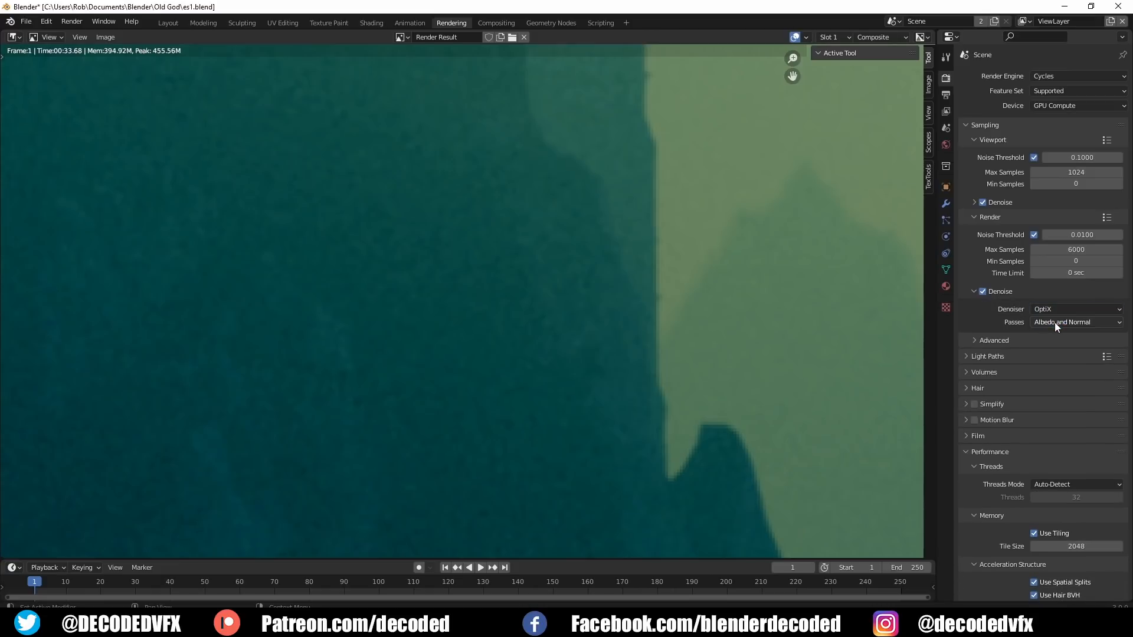
pyautogui.click(1053, 322)
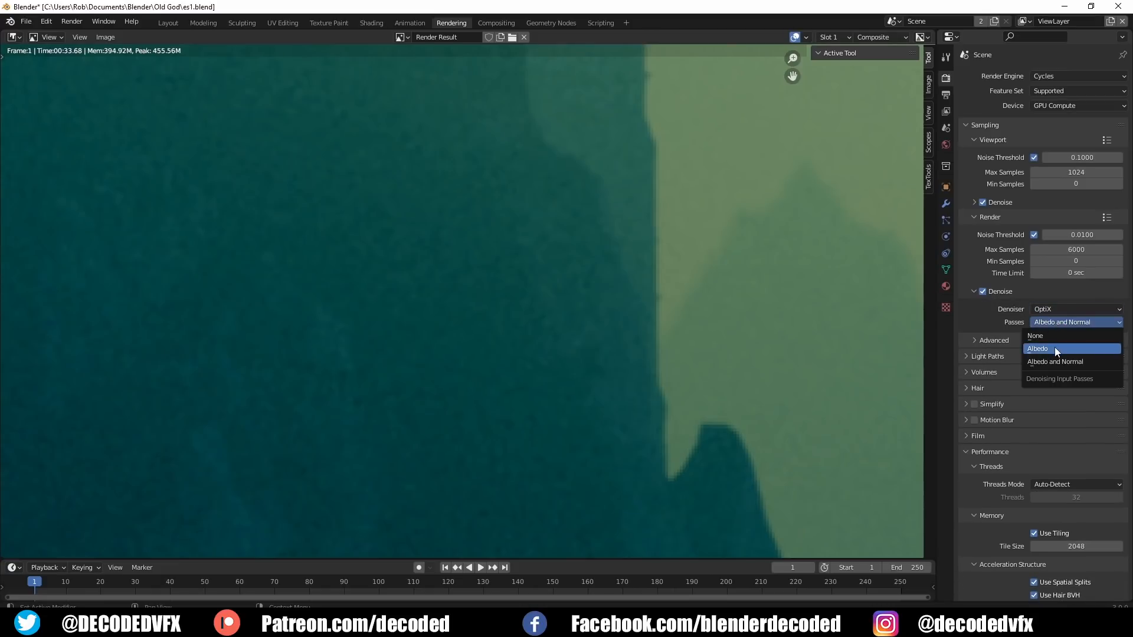
pyautogui.click(1049, 348)
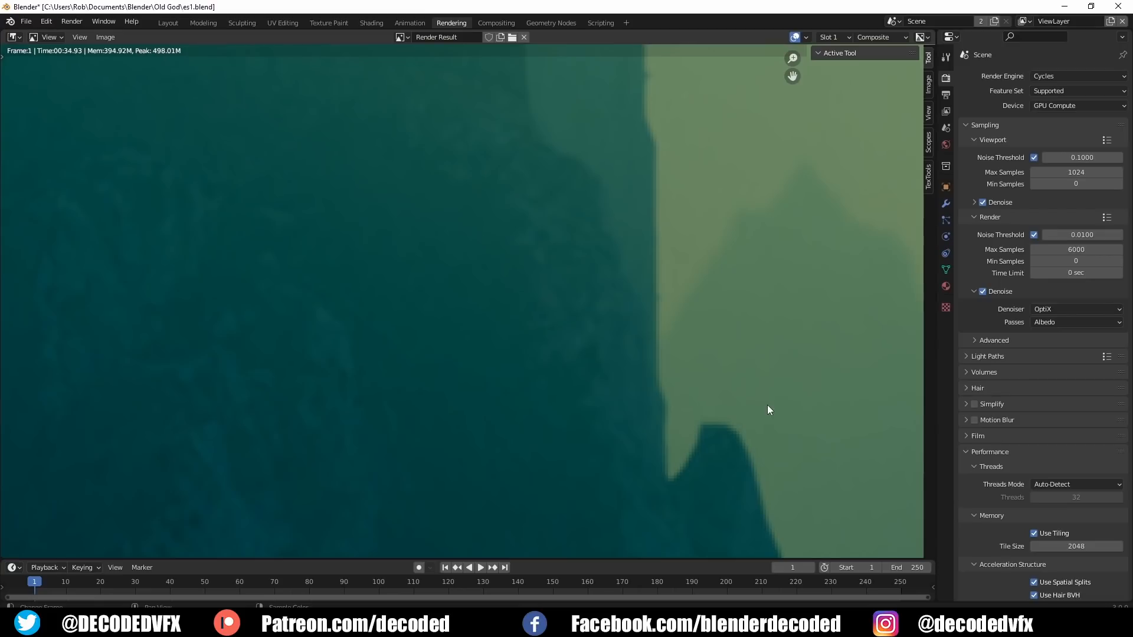
# Inspect the denoised render up close, checking the castle cliff, treeline and mountain edges
pyautogui.moveTo(699, 316); pyautogui.dragTo(661, 531, button='middle')
pyautogui.moveTo(559, 195); pyautogui.dragTo(506, 538, button='middle')
pyautogui.moveTo(536, 340); pyautogui.dragTo(402, 165, button='middle')
pyautogui.scroll(-4, 401, 165)
pyautogui.moveTo(547, 385); pyautogui.dragTo(333, 182, button='middle')
pyautogui.moveTo(655, 281); pyautogui.dragTo(614, 256, button='middle')
pyautogui.scroll(3, 534, 296)
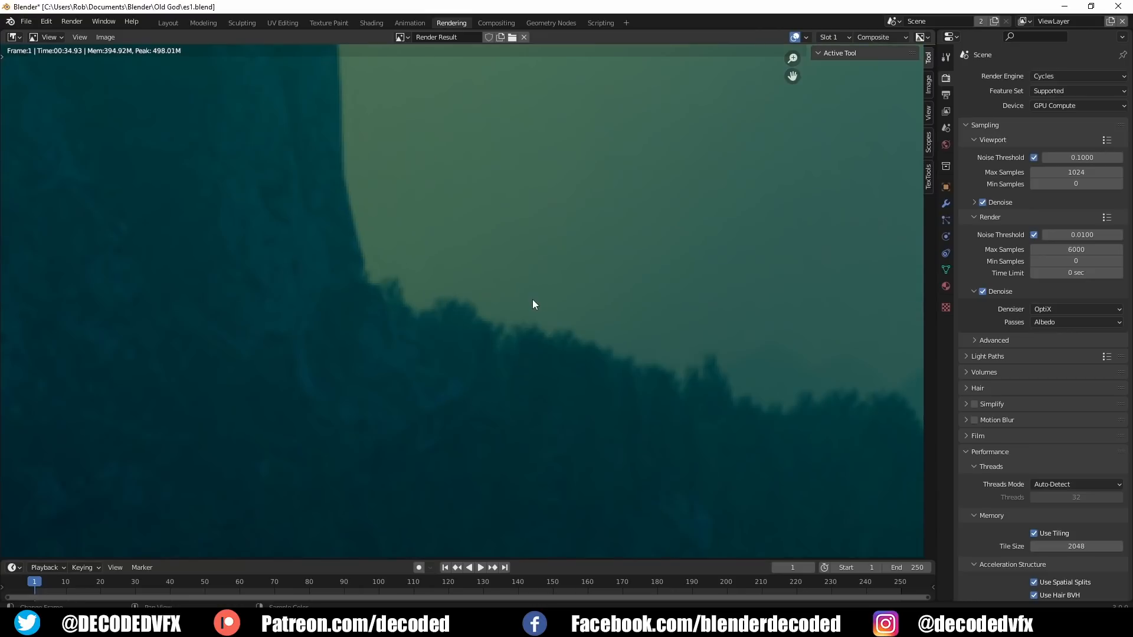
pyautogui.scroll(-3, 533, 304)
pyautogui.scroll(4, 754, 372)
pyautogui.moveTo(753, 372); pyautogui.dragTo(417, 240, button='middle')
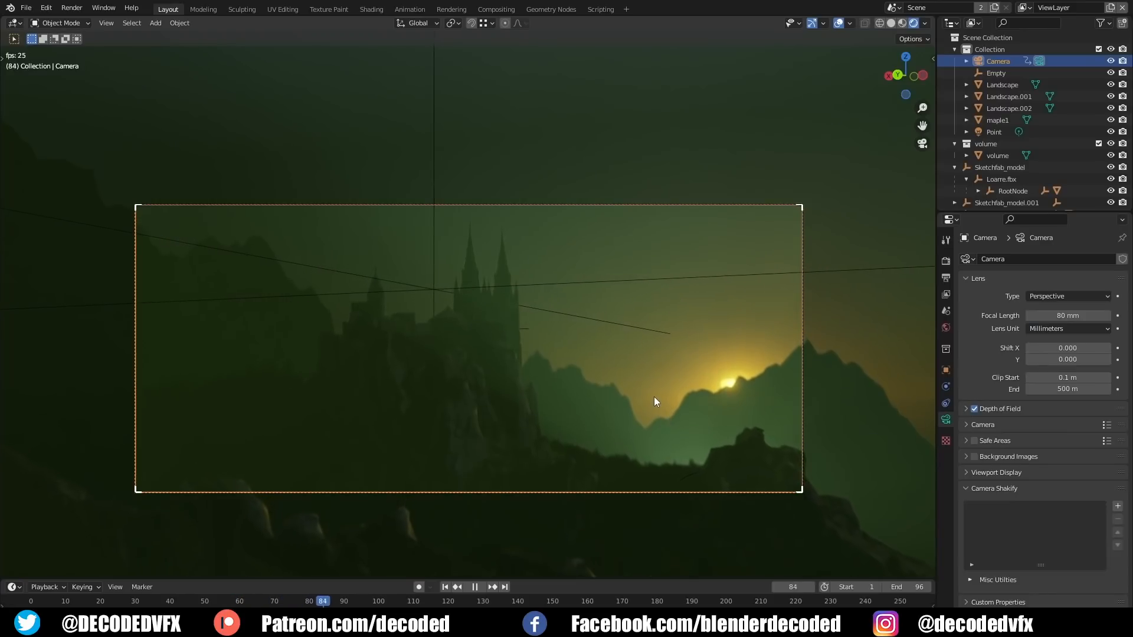
# Add a Camera Shakify shake to the camera and set its influence to 0.16
pyautogui.click(1117, 506)
pyautogui.scroll(-2, 1062, 525)
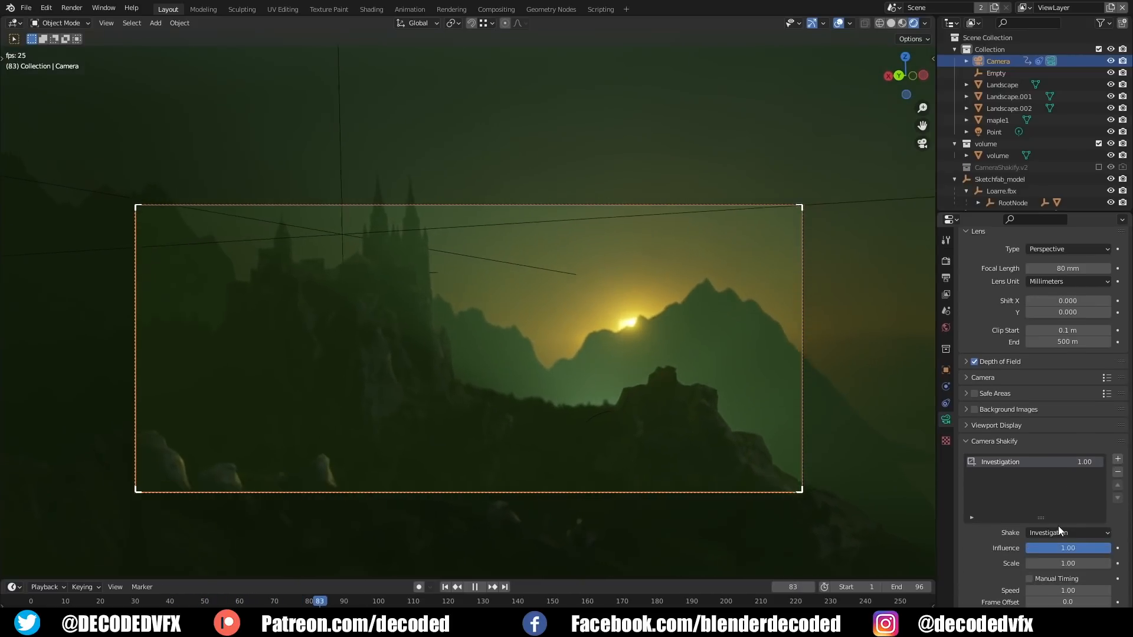
pyautogui.moveTo(1081, 551); pyautogui.dragTo(1038, 547)
# Change the camera shake type to The Closeup and fine-tune its influence to about 0.13
pyautogui.click(1065, 533)
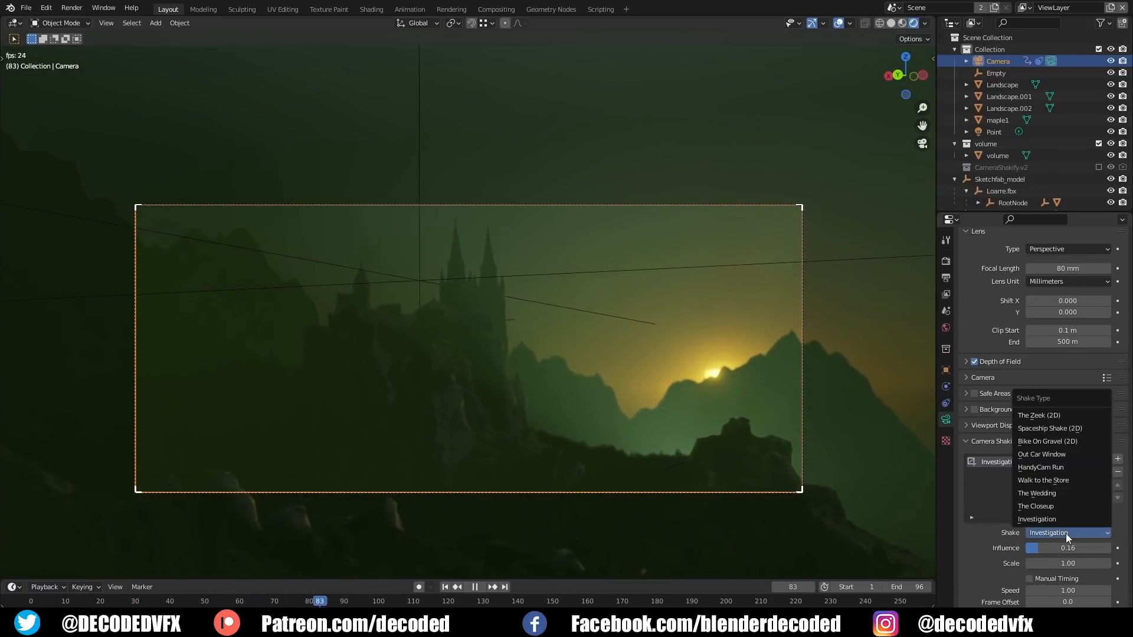
pyautogui.click(1061, 507)
pyautogui.moveTo(1038, 548); pyautogui.dragTo(1036, 548)
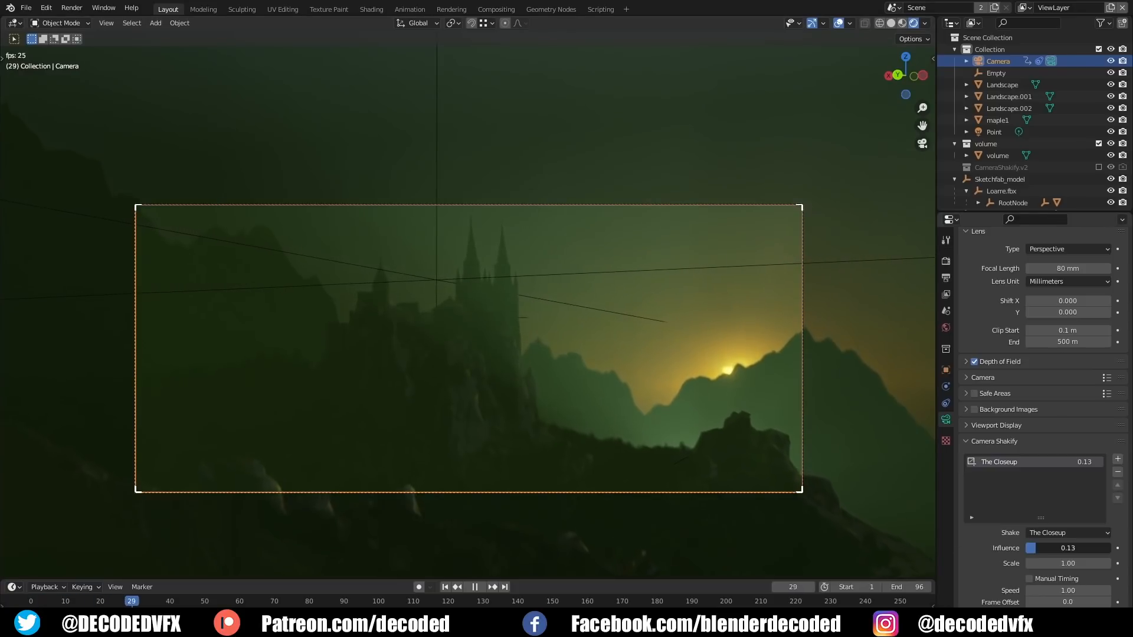
pyautogui.moveTo(1056, 548); pyautogui.dragTo(1050, 549)
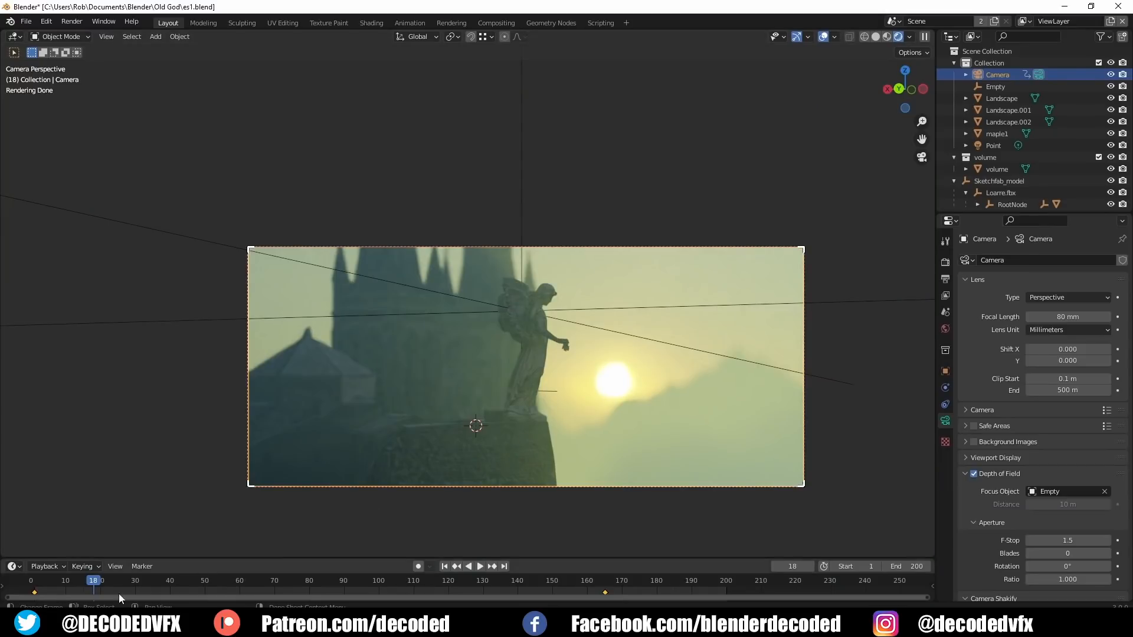
# Play the camera animation of the angel statue shot in the rendered view
pyautogui.press('space')
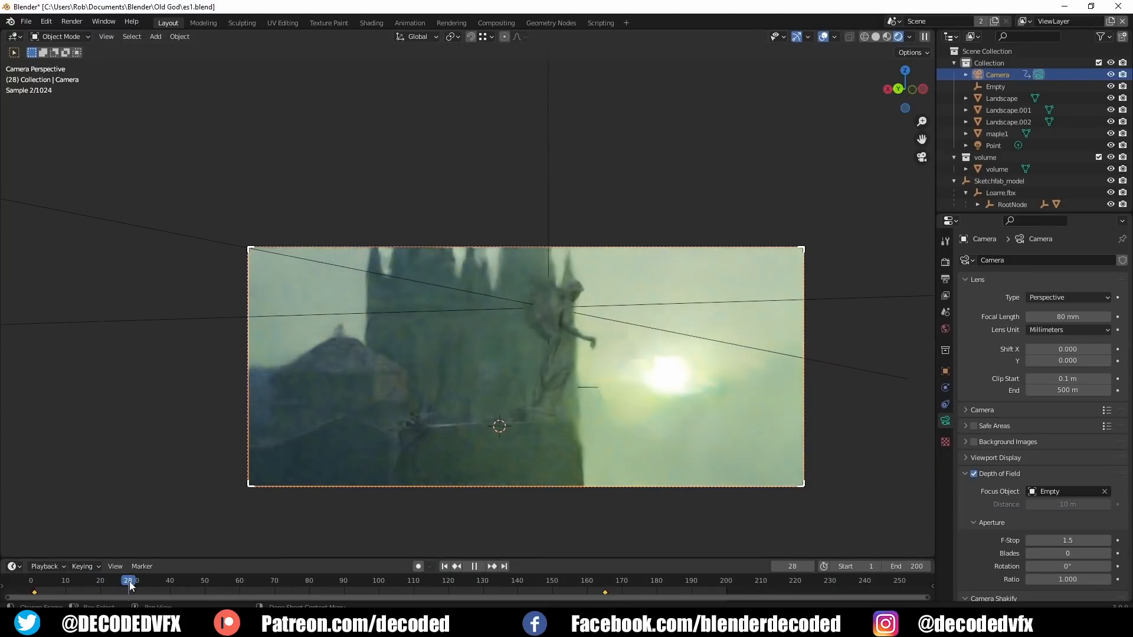
# Scrub the camera animation to frame 157 and beyond, examining the angel statue and the blurred castle background up close
pyautogui.moveTo(215, 582); pyautogui.dragTo(576, 592)
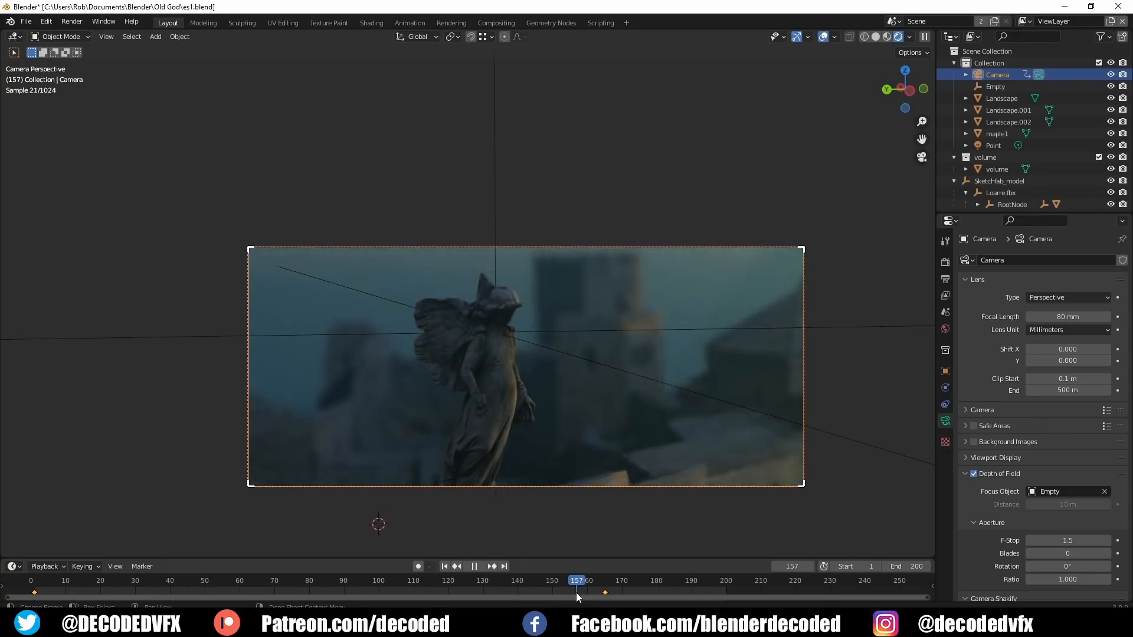
pyautogui.scroll(3, 500, 413)
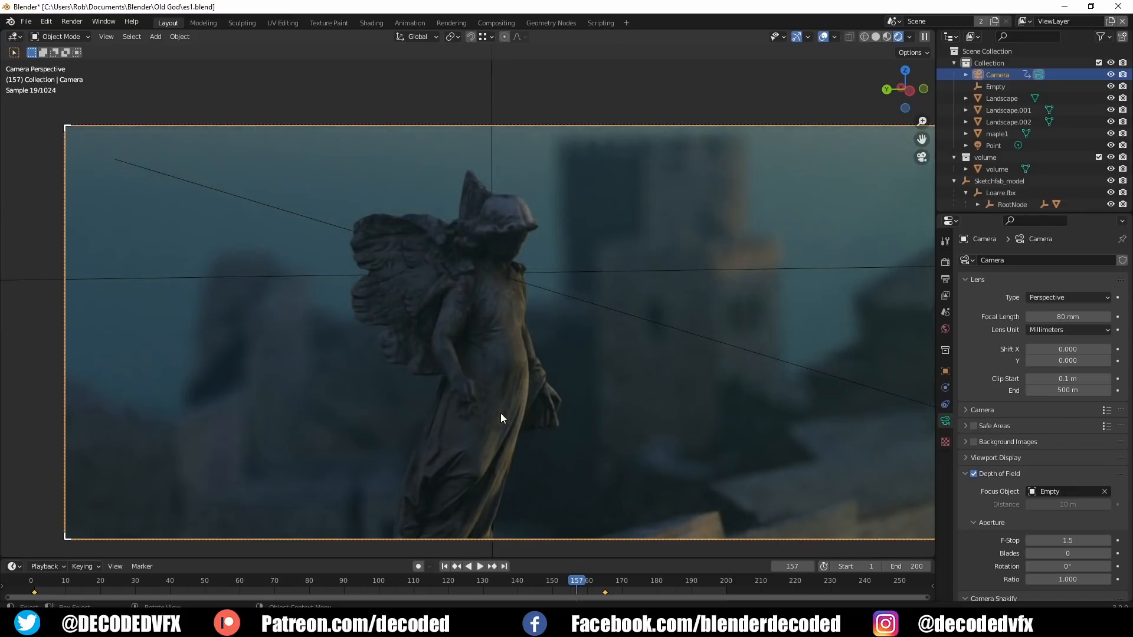
pyautogui.moveTo(575, 582); pyautogui.dragTo(643, 587)
pyautogui.scroll(-3, 407, 519)
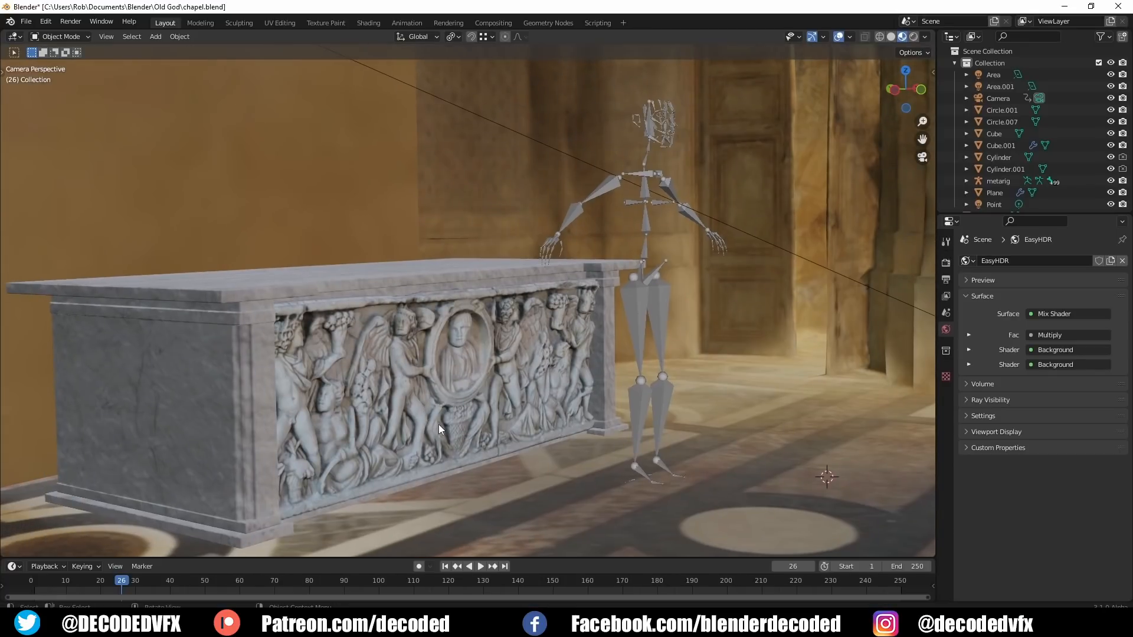
# Switch the chapel scene's camera view from material preview to rendered shading
pyautogui.press('z')
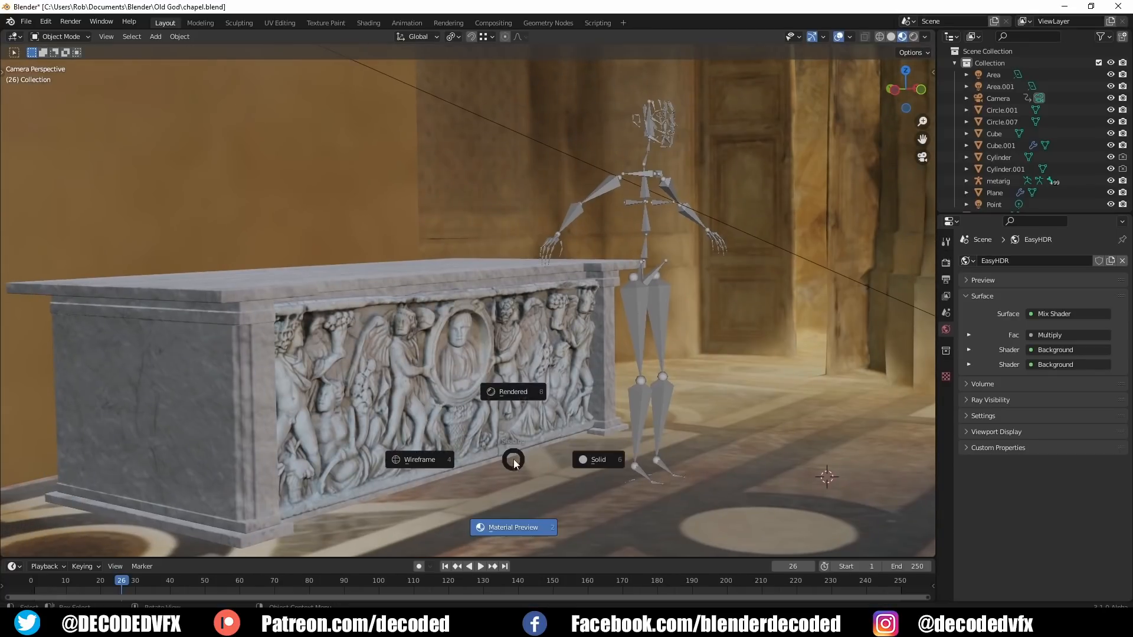
pyautogui.click(623, 335)
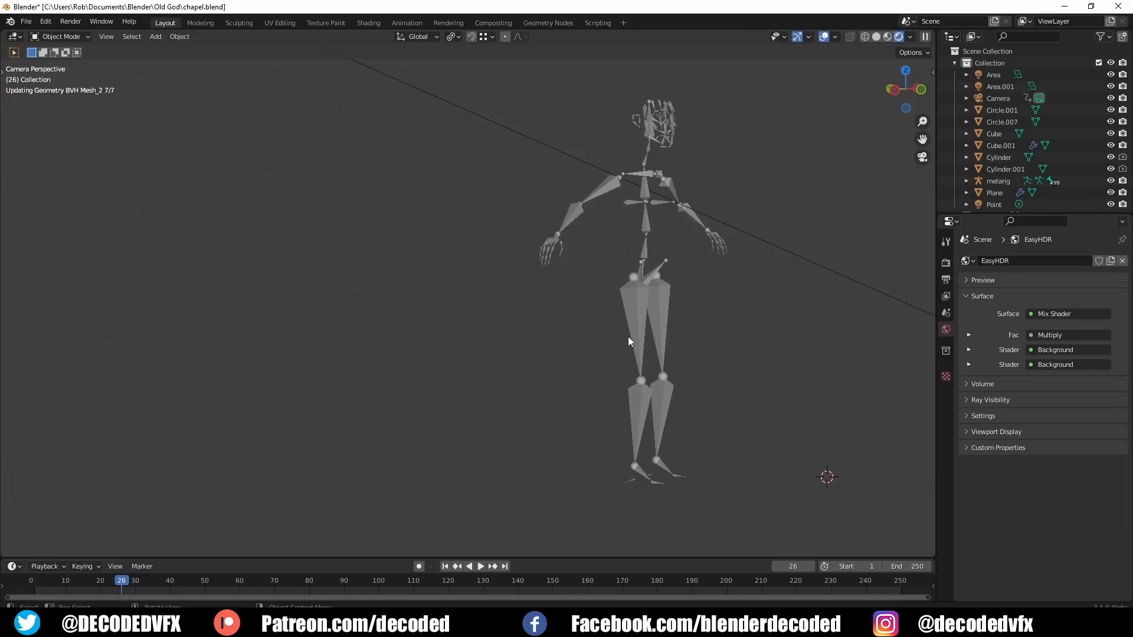
pyautogui.scroll(-4, 519, 324)
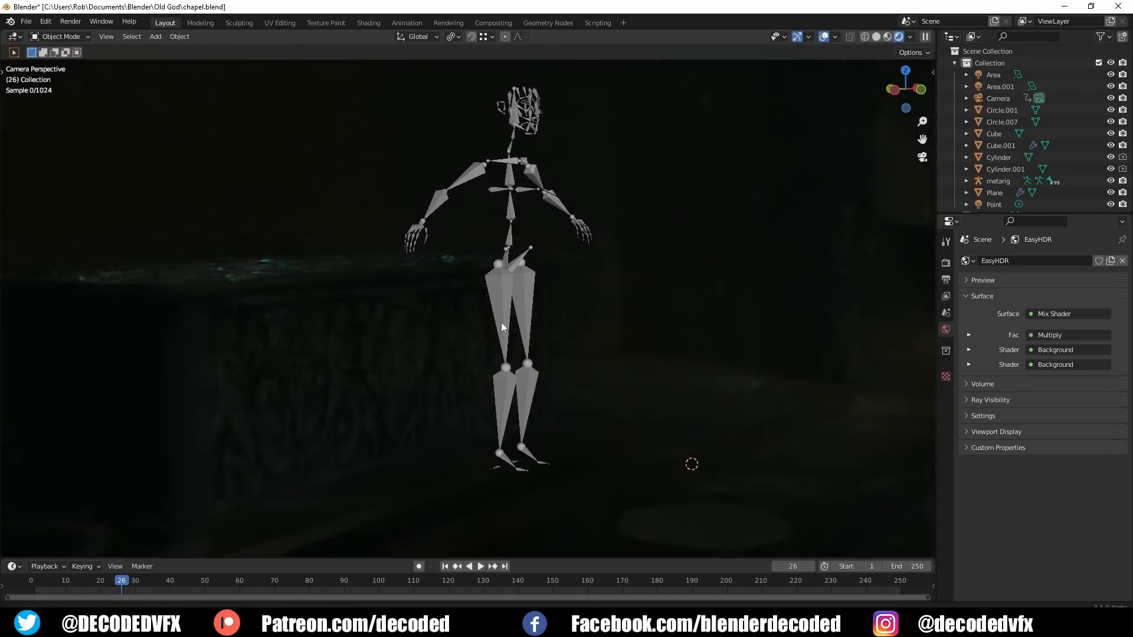
# Add a point light beside the armature and raise it about 1.33 m along Z
pyautogui.hotkey('shift', 'a')
pyautogui.moveTo(554, 305)
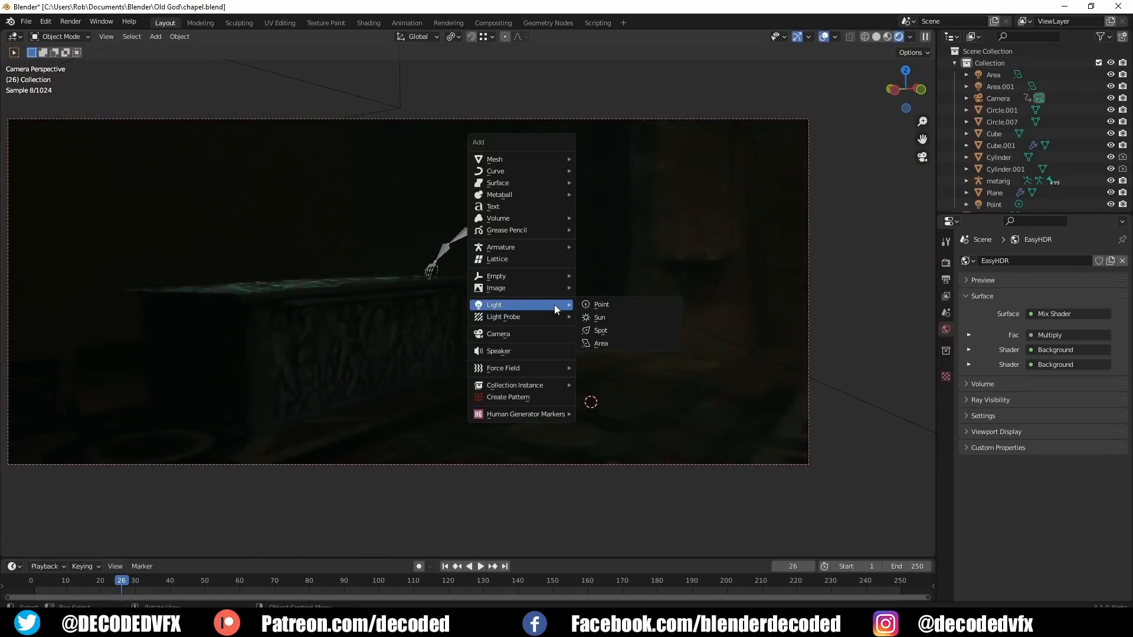
pyautogui.click(608, 305)
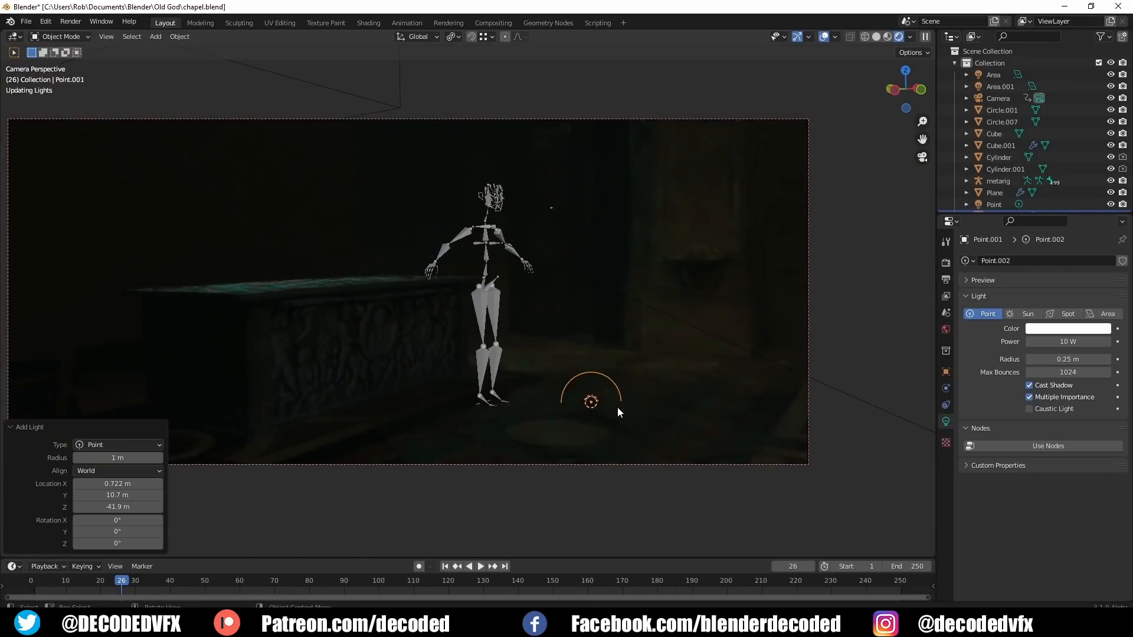
pyautogui.press('g')
pyautogui.press('z')
pyautogui.click(654, 283)
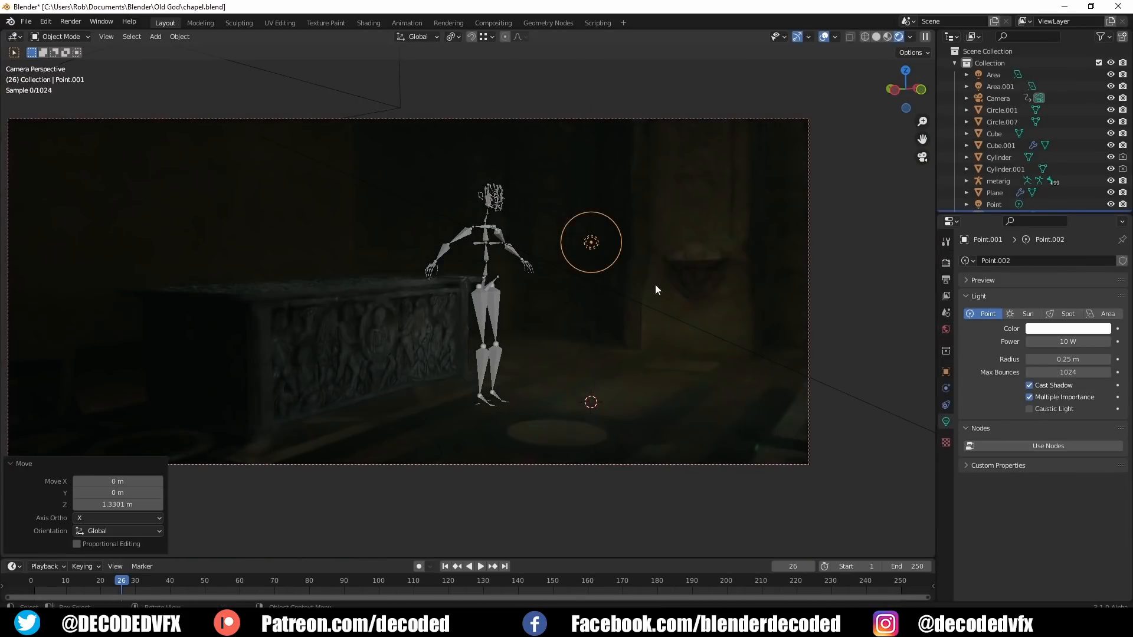
# Set the point light's power to 200 W and raise it about 0.68 m further along Z
pyautogui.click(1064, 341)
pyautogui.write('200')
pyautogui.press('Return')
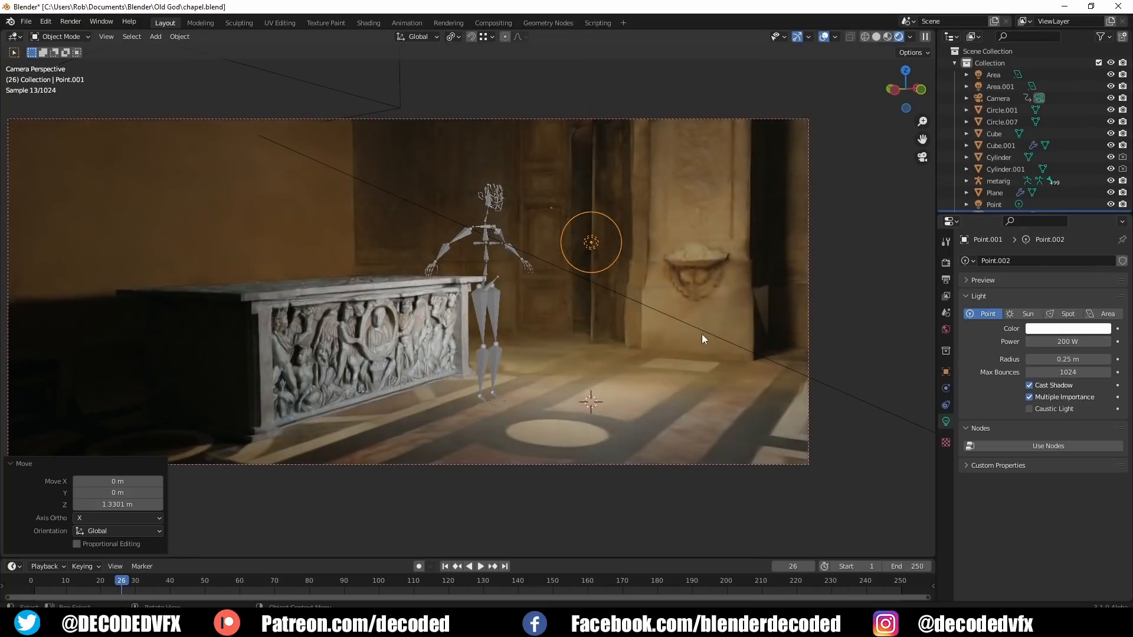
pyautogui.press('g')
pyautogui.press('z')
pyautogui.click(752, 275)
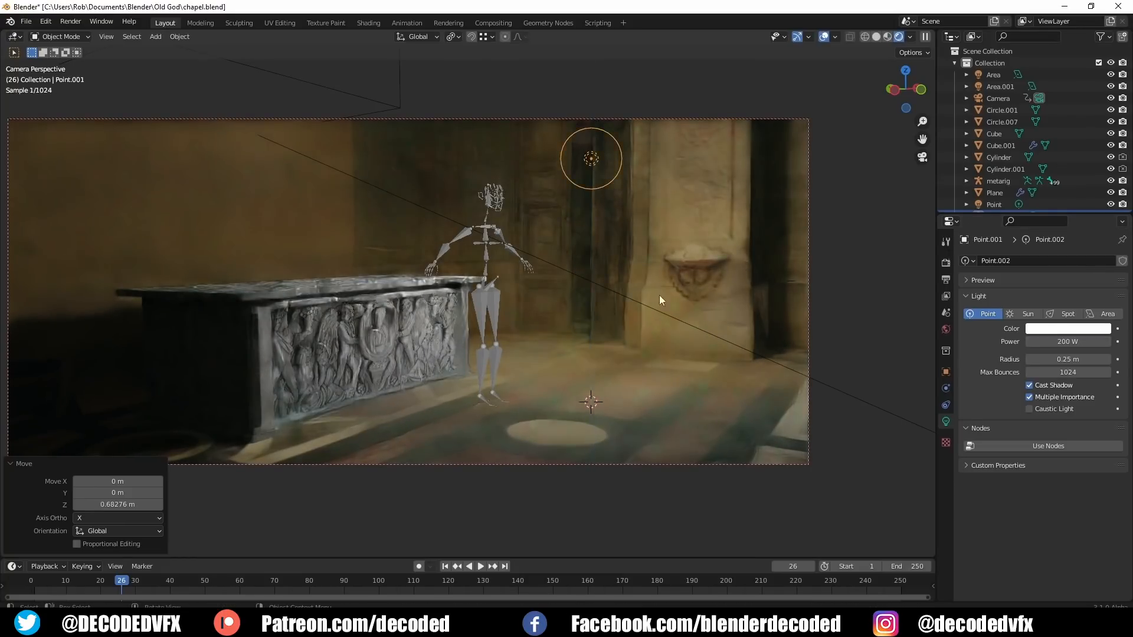
# Examine how the point light falls on the carved marble relief of the altar front
pyautogui.scroll(10, 364, 310)
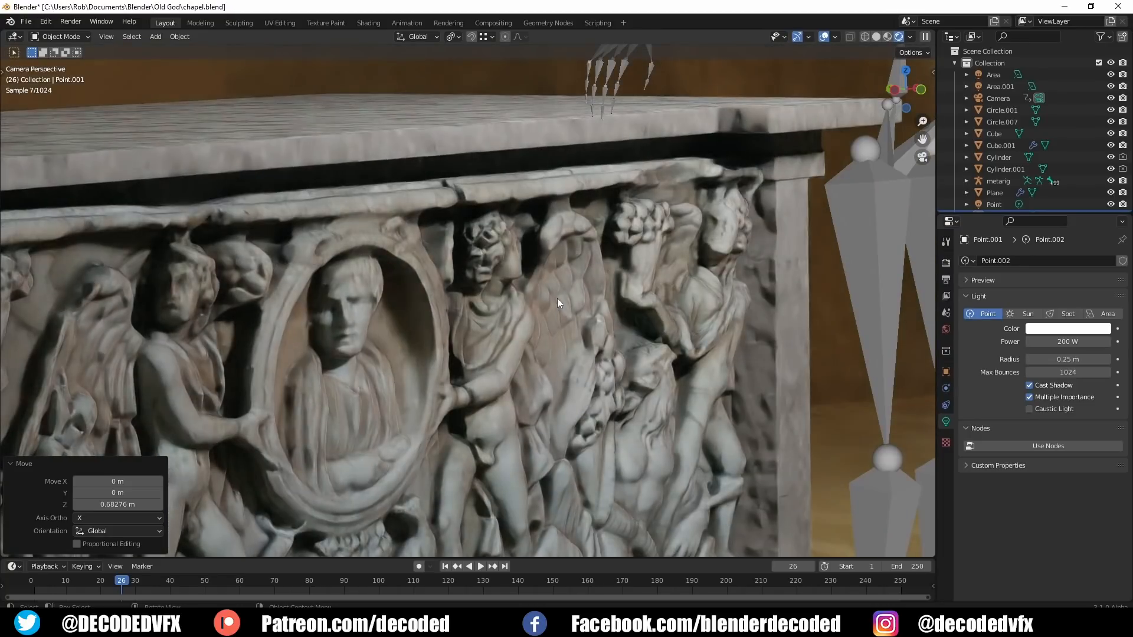
pyautogui.scroll(-10, 557, 299)
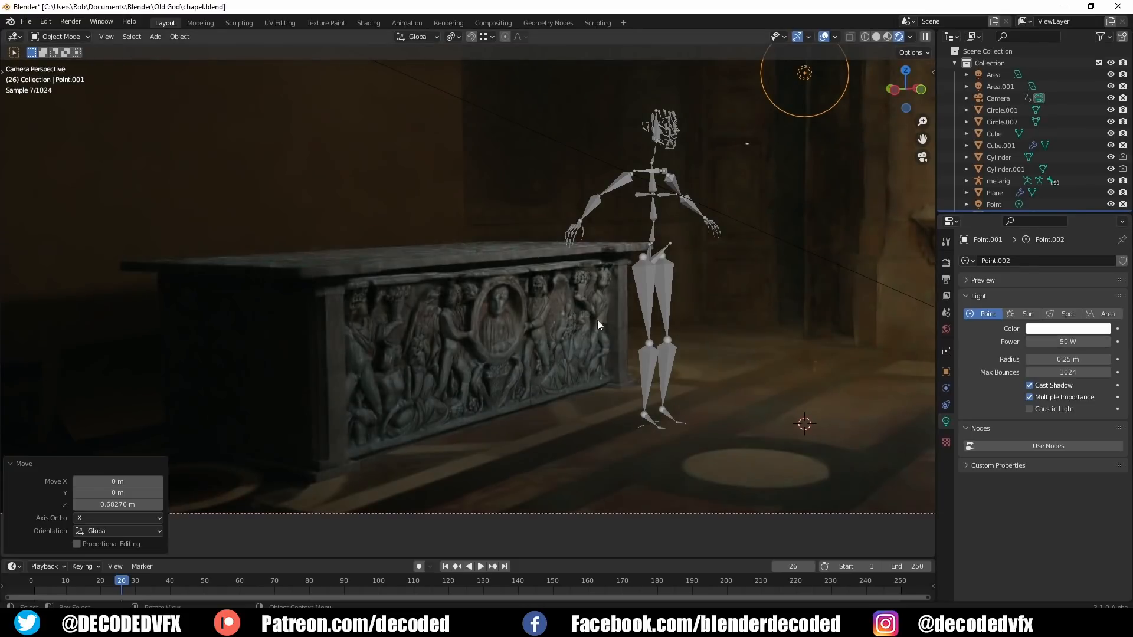
pyautogui.scroll(5, 507, 305)
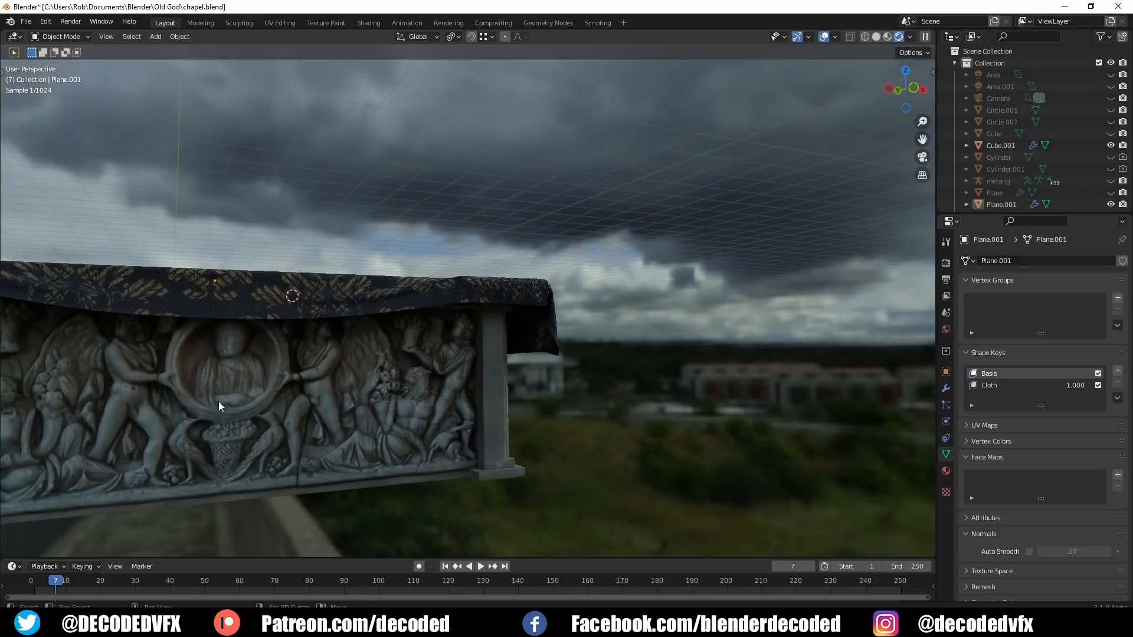
# Switch the altar view to solid shading and open the cloth Plane.001 in the Sculpting workspace
pyautogui.moveTo(71, 425)
pyautogui.keyDown('shift'); pyautogui.mouseDown(button='middle')
pyautogui.moveTo(1, 424)
pyautogui.moveTo(197, 392)
pyautogui.moveTo(580, 383)
pyautogui.moveTo(631, 419)
pyautogui.moveTo(696, 401)
pyautogui.mouseUp(button='middle'); pyautogui.keyUp('shift')
pyautogui.press('z')
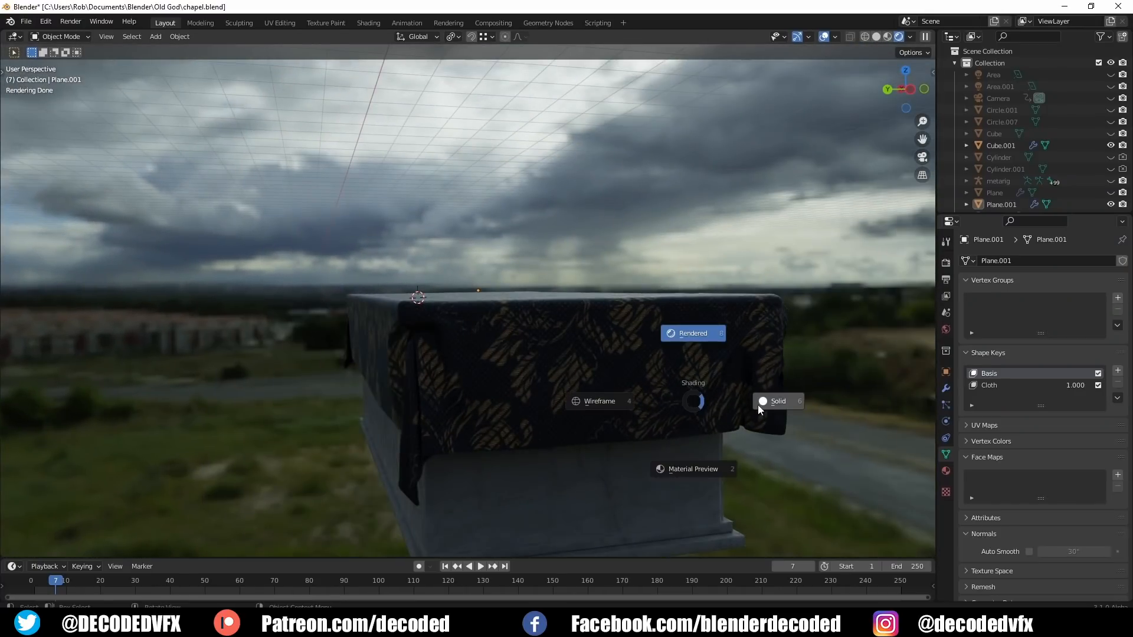
pyautogui.click(758, 405)
pyautogui.click(437, 355)
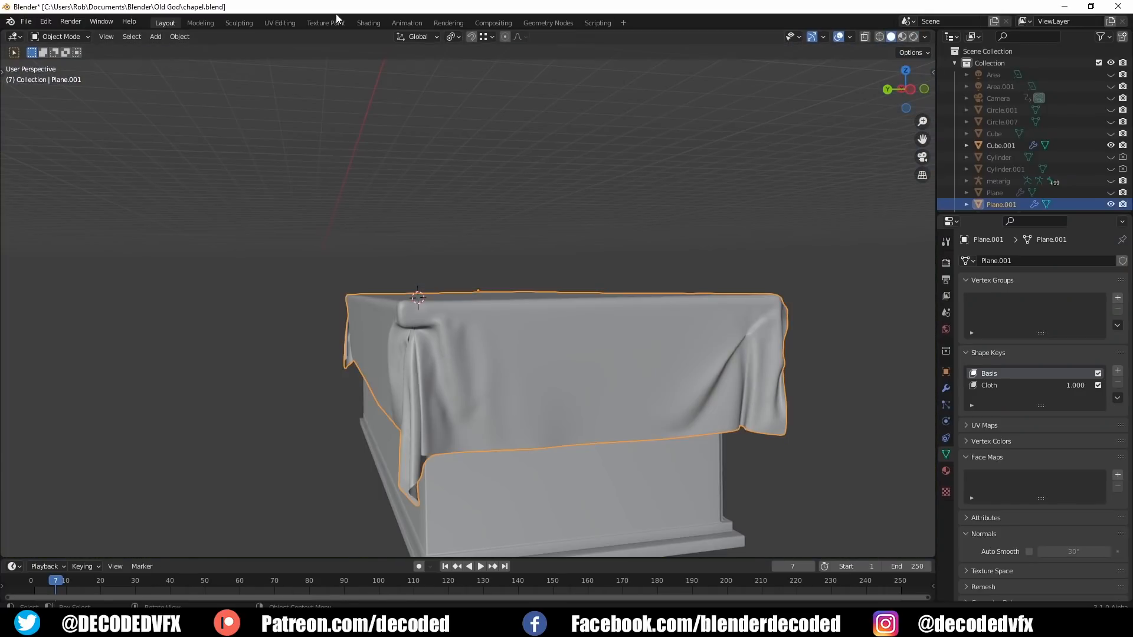
pyautogui.click(239, 23)
# Use Transfer Mode to switch sculpting between the altar cloth and the altar beneath it
pyautogui.moveTo(397, 311); pyautogui.dragTo(432, 170, button='middle')
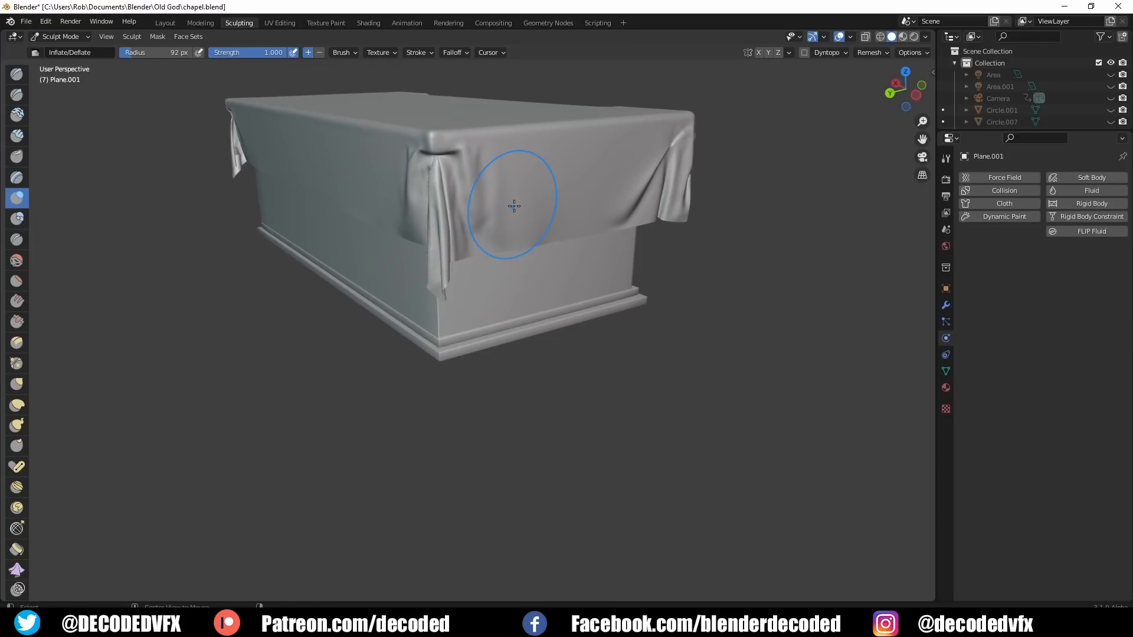
pyautogui.hotkey('alt', 'q')
pyautogui.hotkey('alt', 'q')
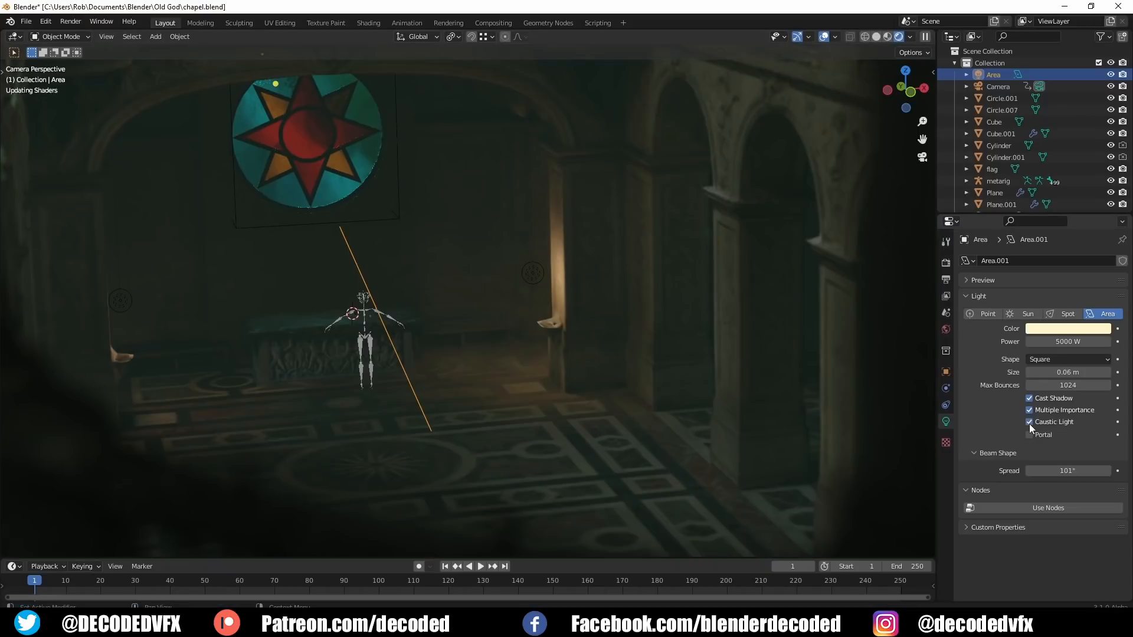
# Enable Caustic Light on the Area light and try moving the light near the stained-glass window
pyautogui.click(1029, 422)
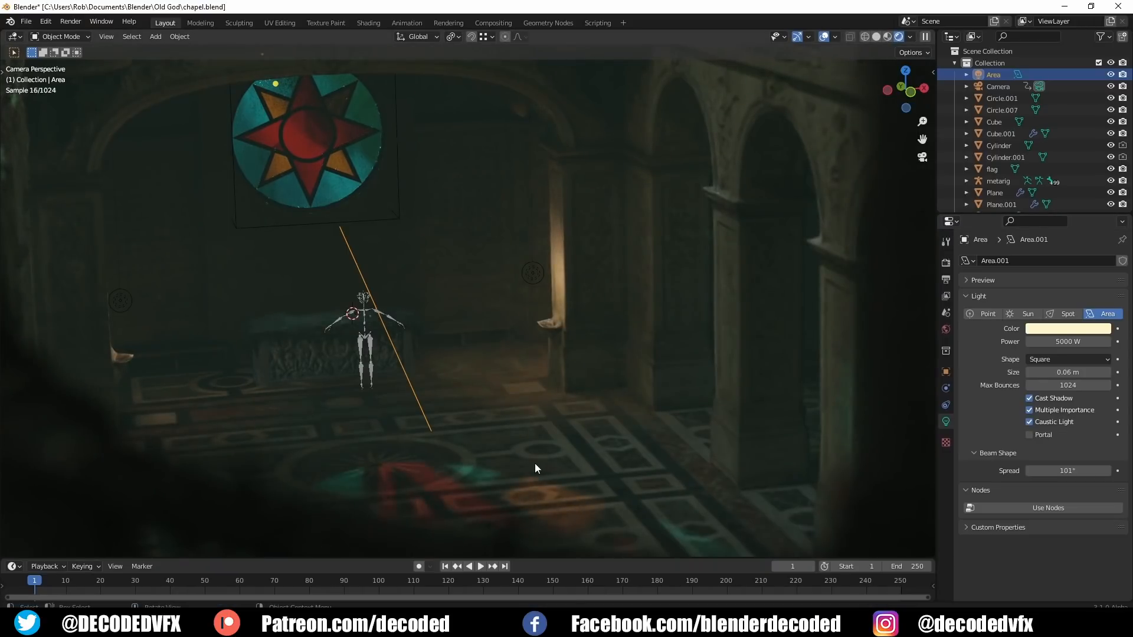
pyautogui.press('g')
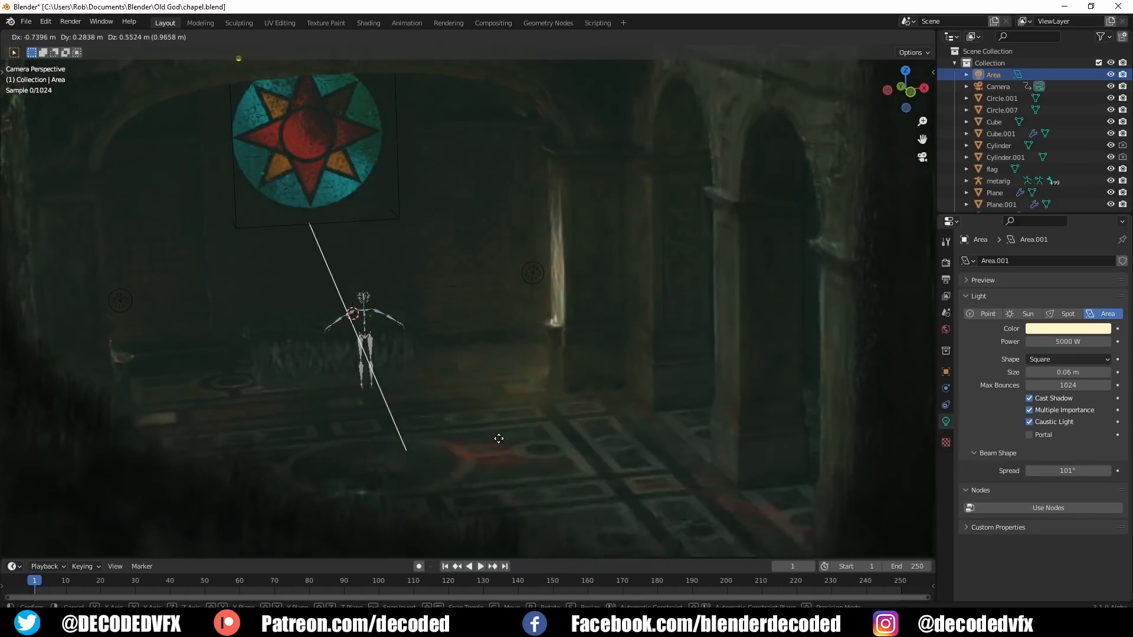
pyautogui.click(496, 507)
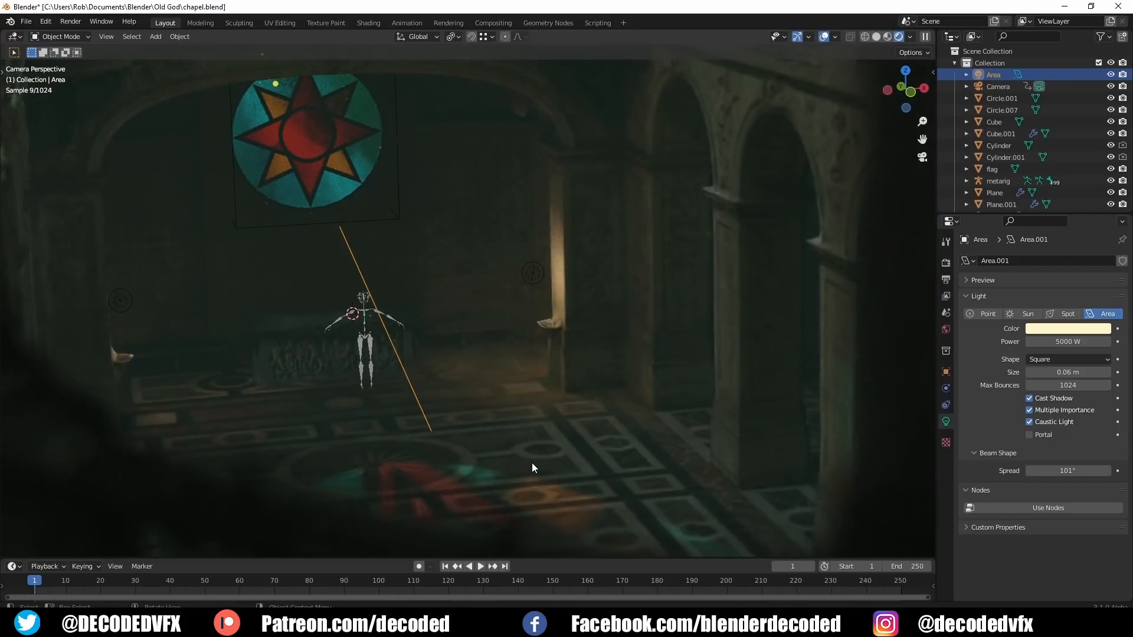
# Switch the viewport to solid shading and render the current chapel frame, moving the render window up
pyautogui.press('z')
pyautogui.click(608, 463)
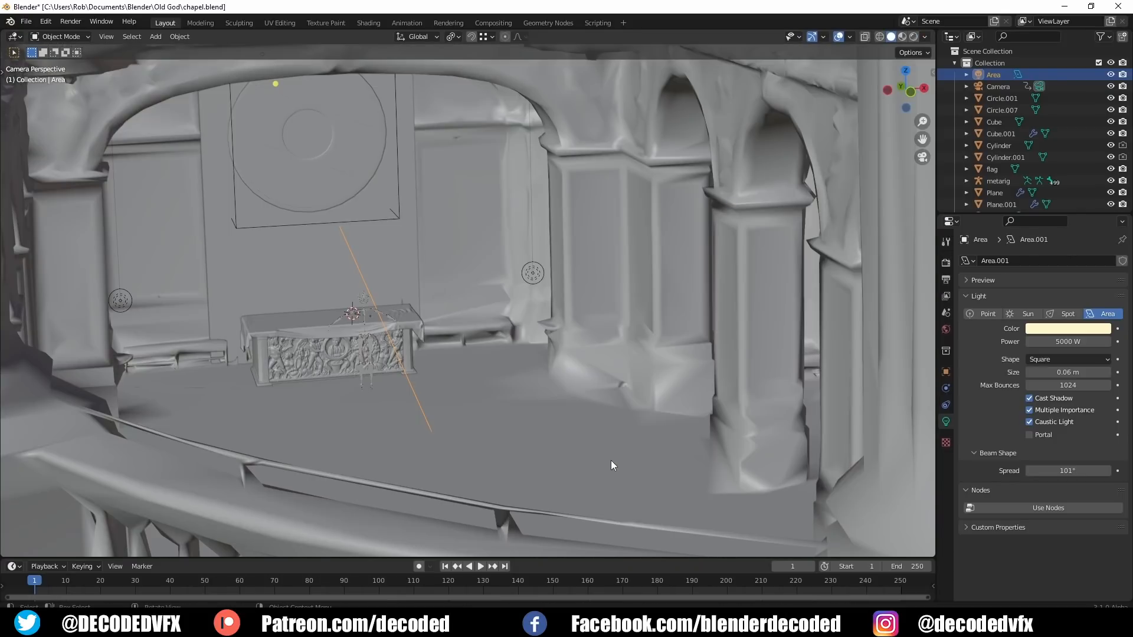
pyautogui.press('F12')
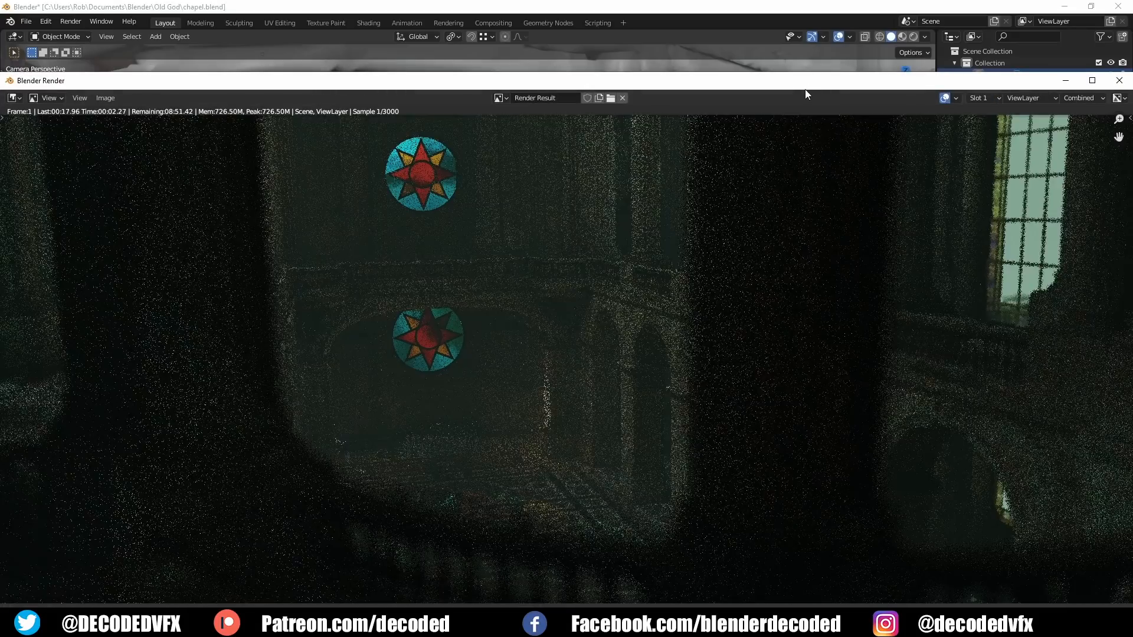
pyautogui.moveTo(799, 87); pyautogui.dragTo(786, 17)
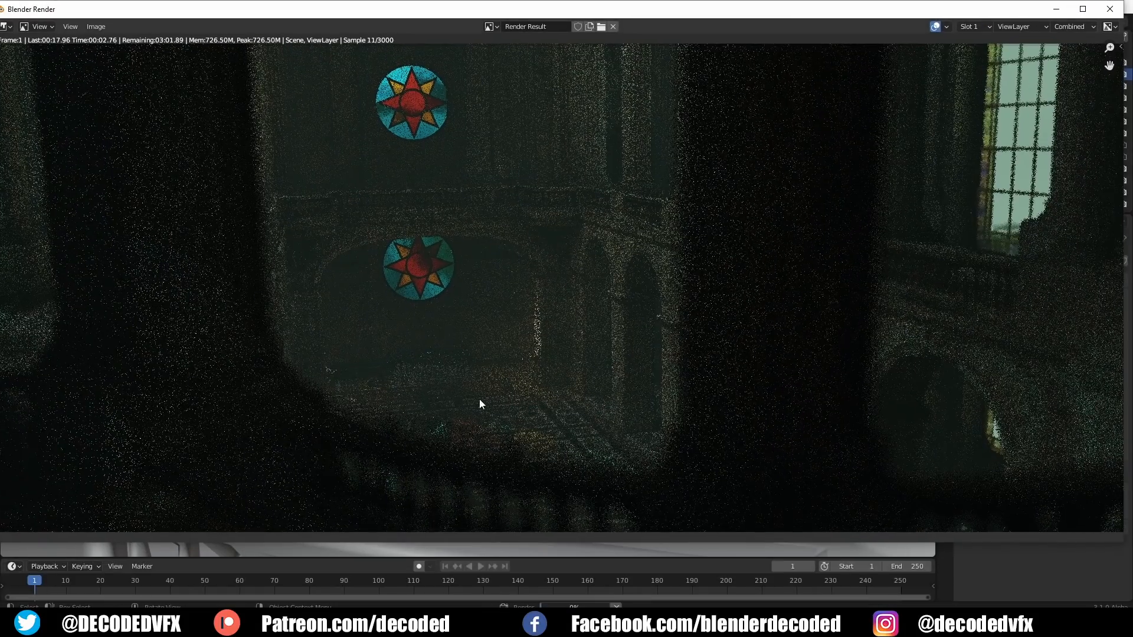
# Examine the chapel render up close, checking the coloured caustics on the floor, the altar, the stained glass and the arches
pyautogui.scroll(4, 465, 450)
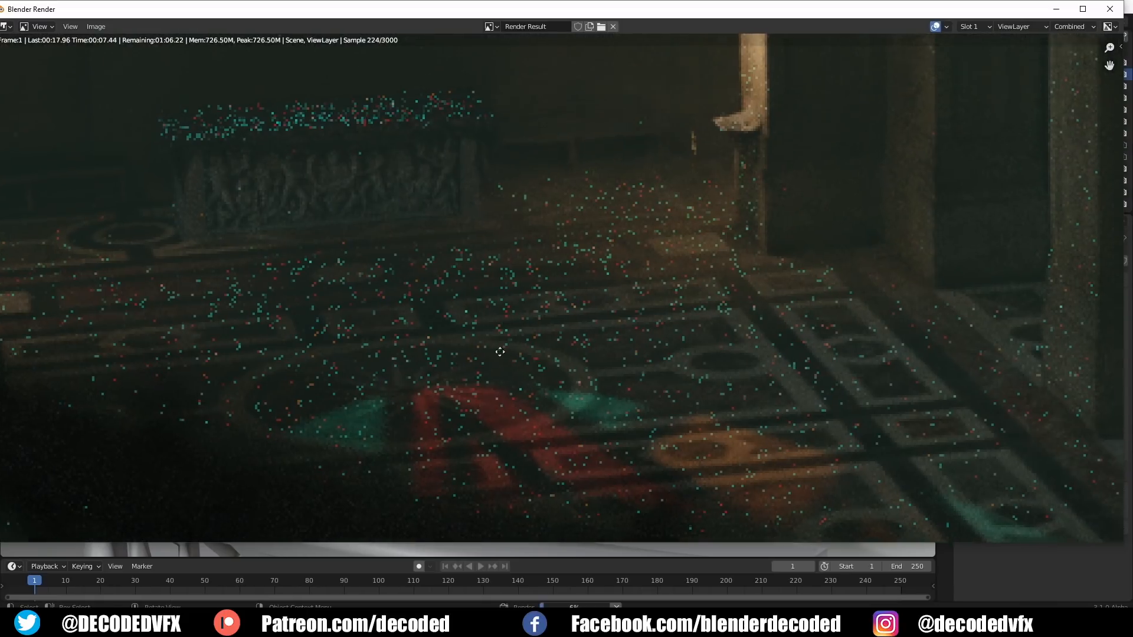
pyautogui.moveTo(544, 316); pyautogui.dragTo(410, 398, button='middle')
pyautogui.scroll(1, 732, 331)
pyautogui.scroll(-1, 732, 336)
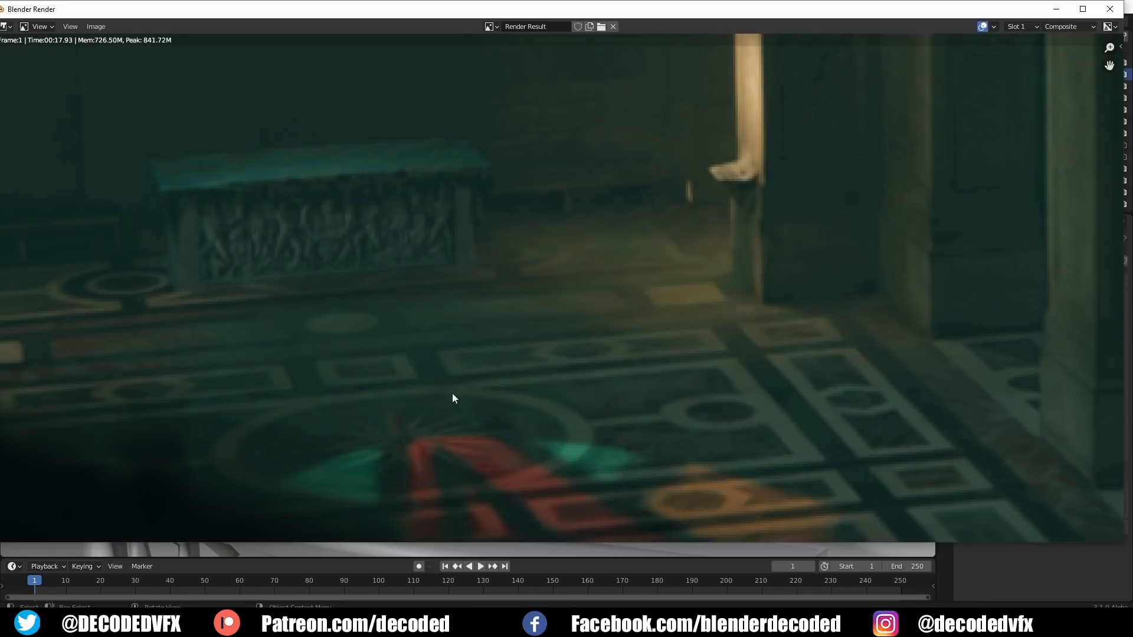
pyautogui.scroll(3, 531, 447)
pyautogui.moveTo(503, 415); pyautogui.dragTo(572, 324, button='middle')
pyautogui.scroll(-3, 574, 325)
pyautogui.scroll(-2, 559, 188)
pyautogui.moveTo(560, 189); pyautogui.dragTo(558, 376, button='middle')
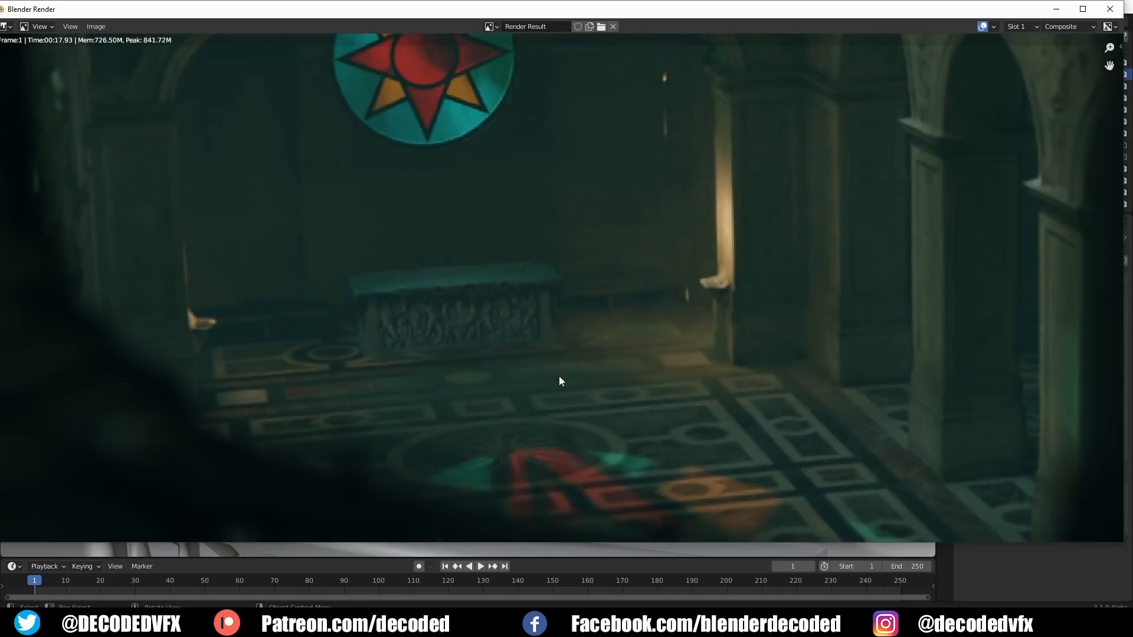
pyautogui.scroll(-4, 667, 297)
pyautogui.moveTo(657, 288); pyautogui.dragTo(559, 355, button='middle')
pyautogui.scroll(1, 559, 356)
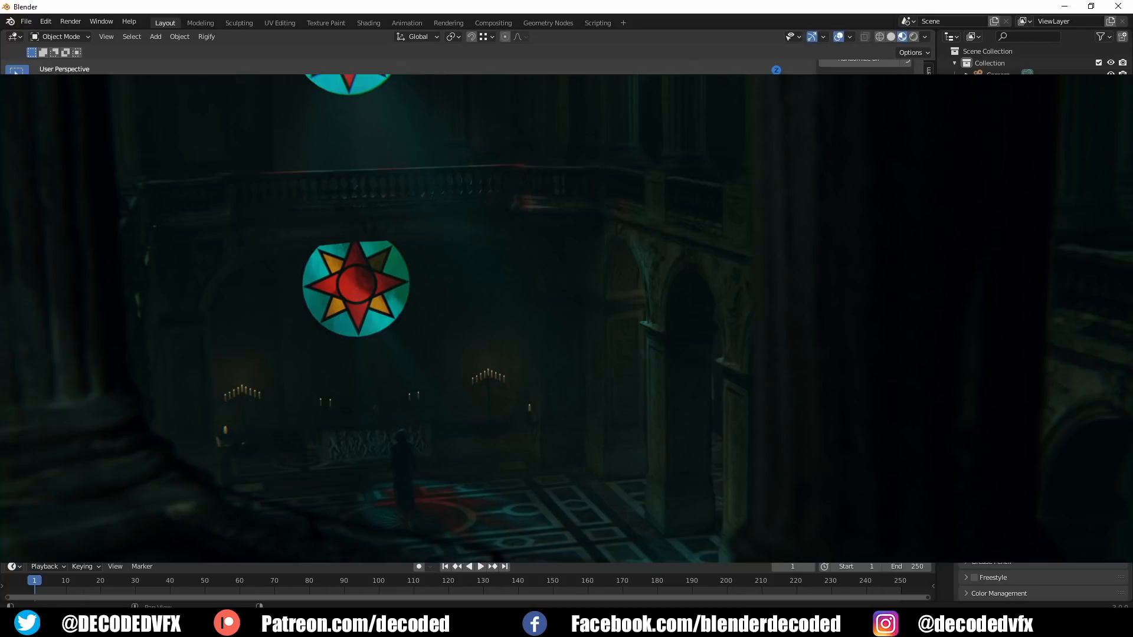
# Set the generated human's skin light areas to 0.527 and expand the Age settings
pyautogui.scroll(3, 864, 66)
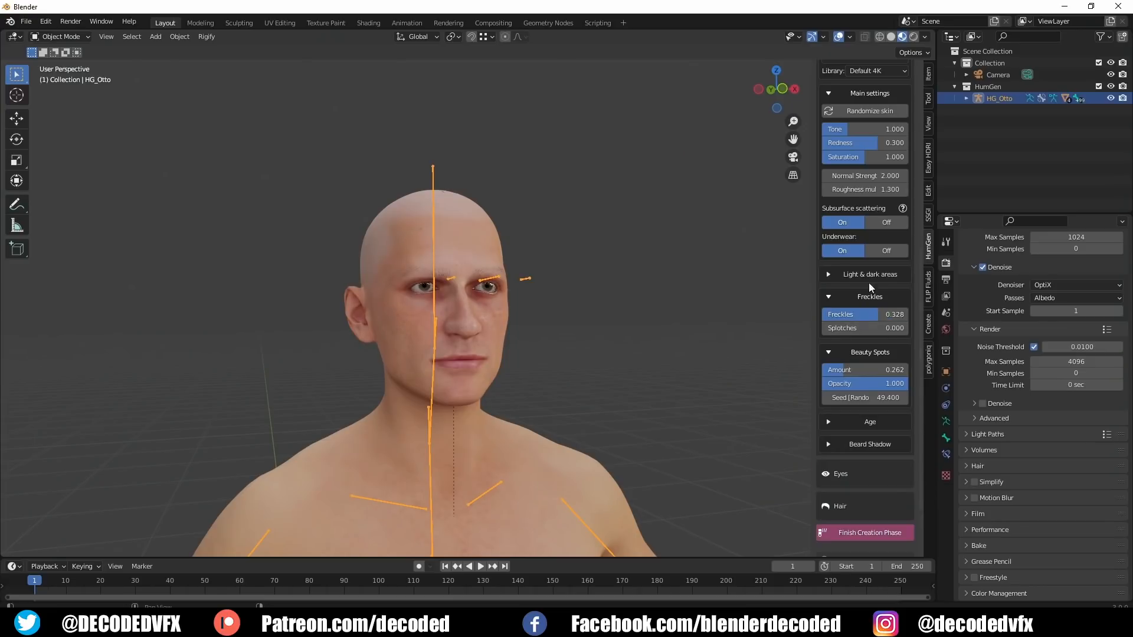
pyautogui.click(830, 342)
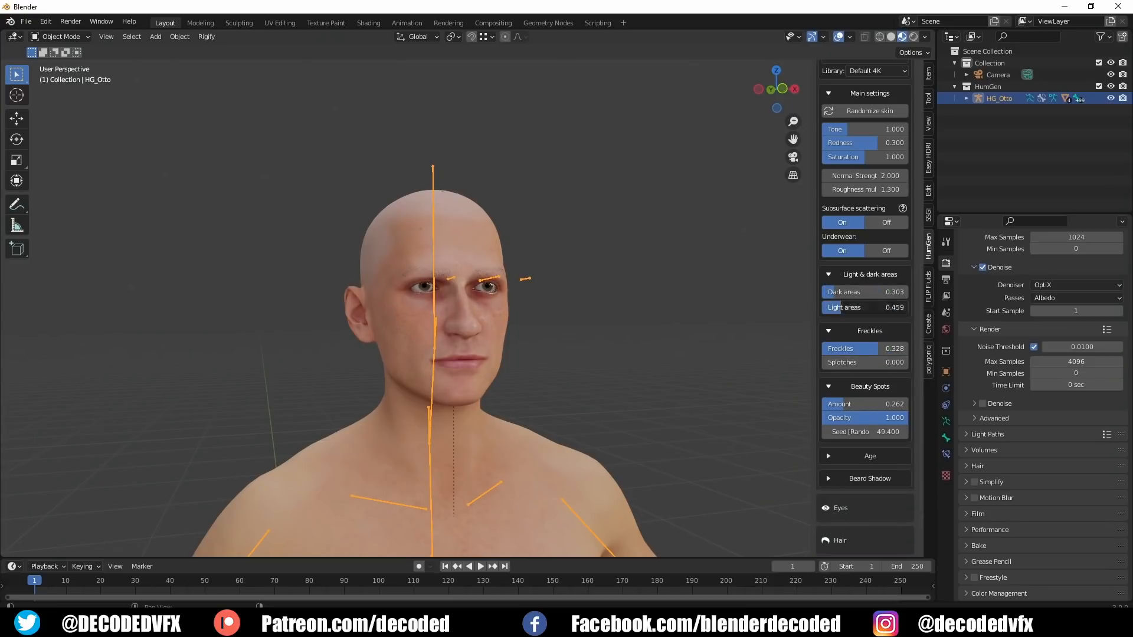
pyautogui.scroll(-2, 829, 342)
pyautogui.click(828, 361)
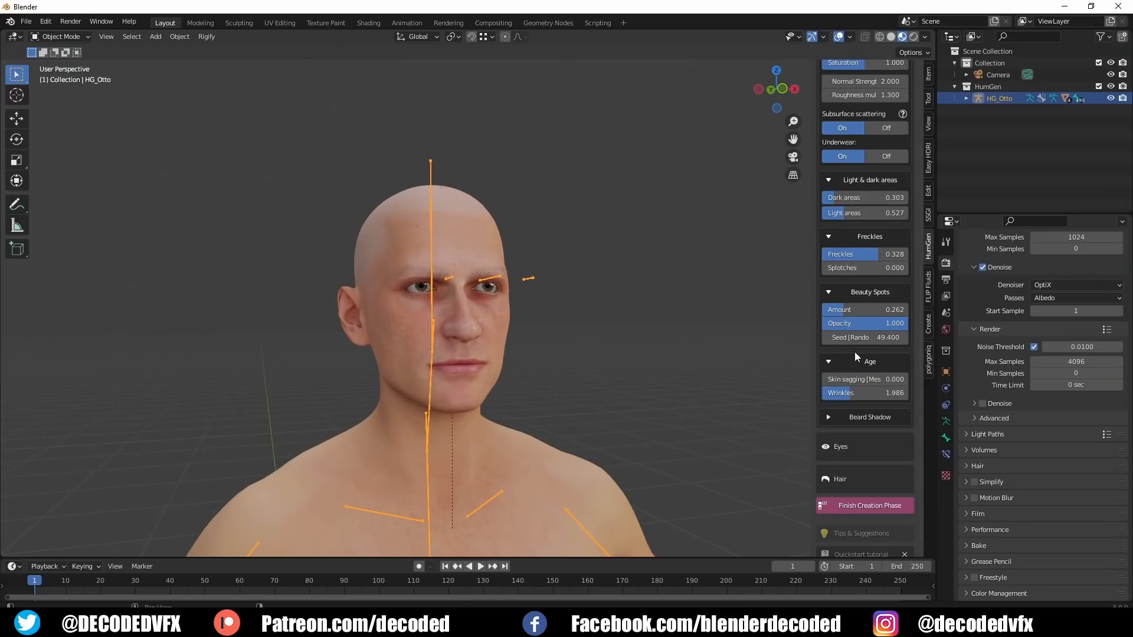
# Set the human's iris colour to blue in the eye settings, checking the face from the front
pyautogui.click(839, 447)
pyautogui.click(877, 324)
pyautogui.scroll(8, 522, 288)
pyautogui.moveTo(522, 288); pyautogui.dragTo(679, 327, button='middle')
pyautogui.scroll(-8, 553, 254)
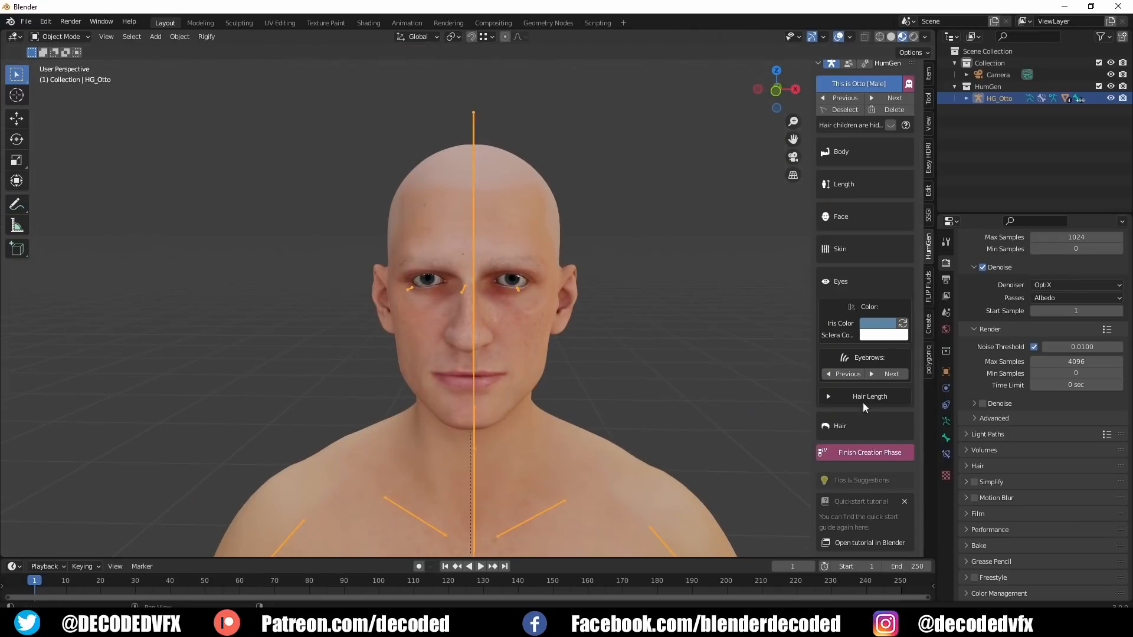
# Finish the human's creation phase and confirm it
pyautogui.click(870, 452)
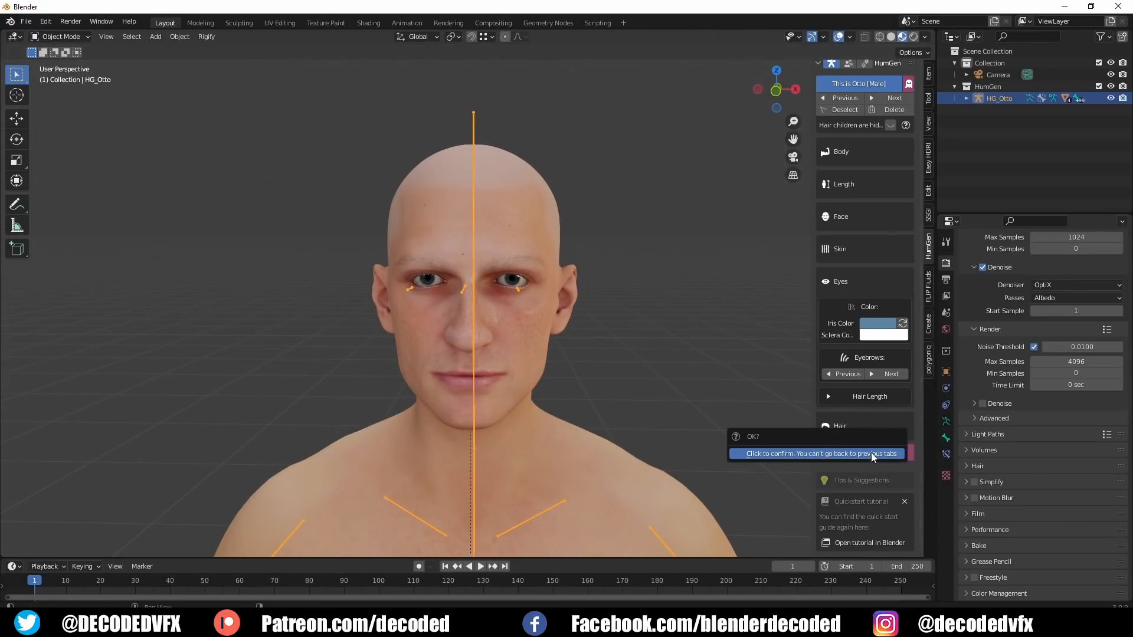
pyautogui.click(871, 452)
# Browse the outfit library and put the Pirate Boots footwear on the human
pyautogui.click(874, 269)
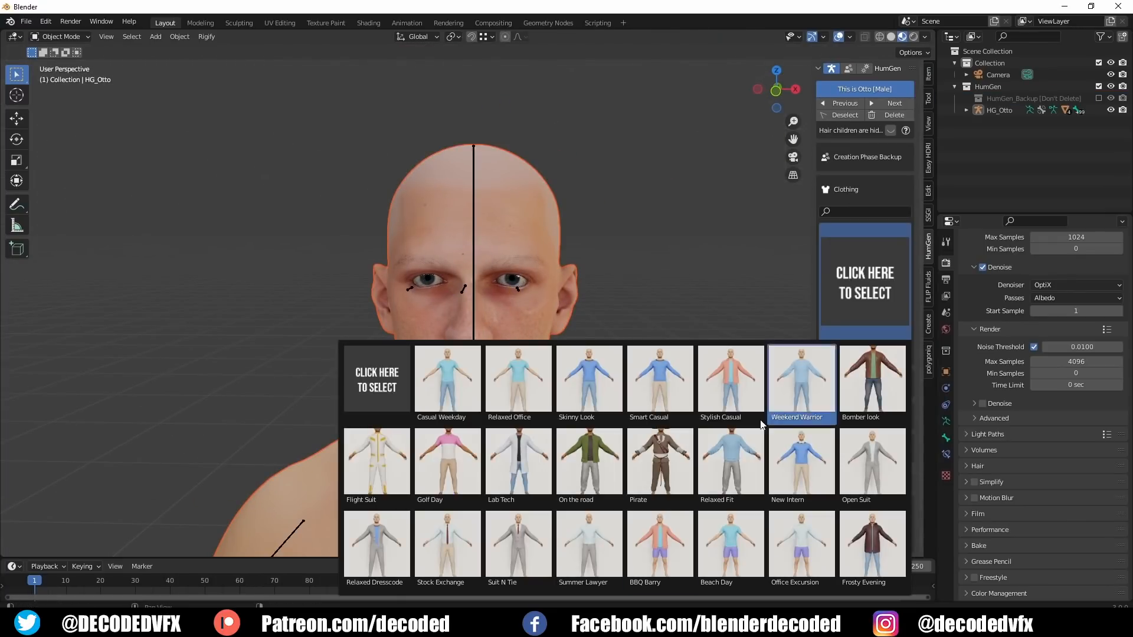
pyautogui.click(864, 355)
pyautogui.click(858, 321)
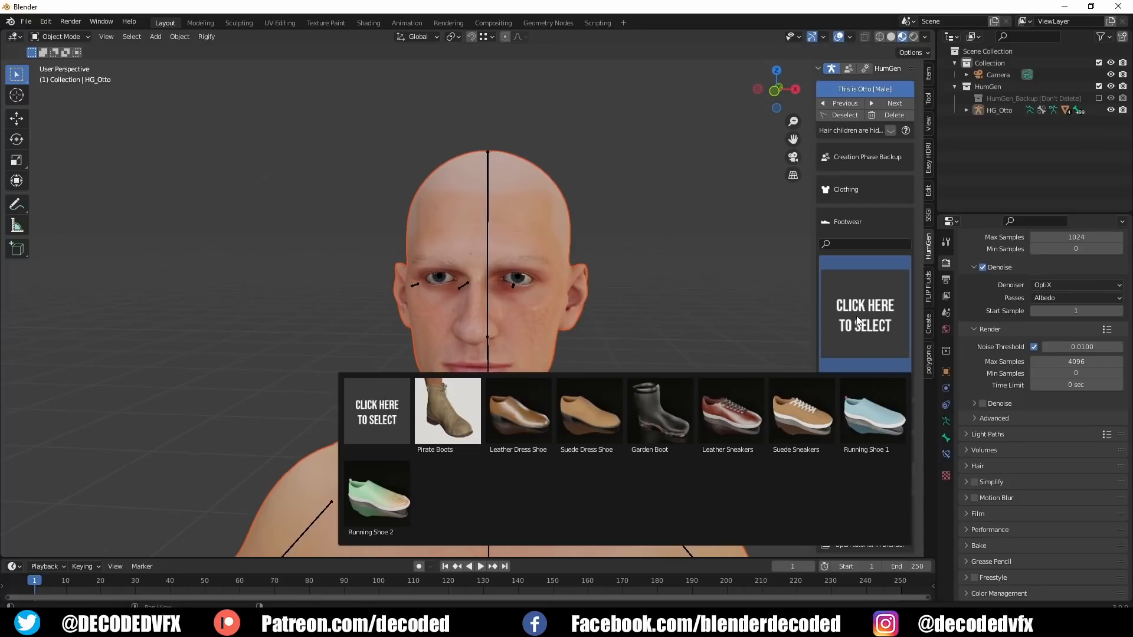
pyautogui.click(447, 411)
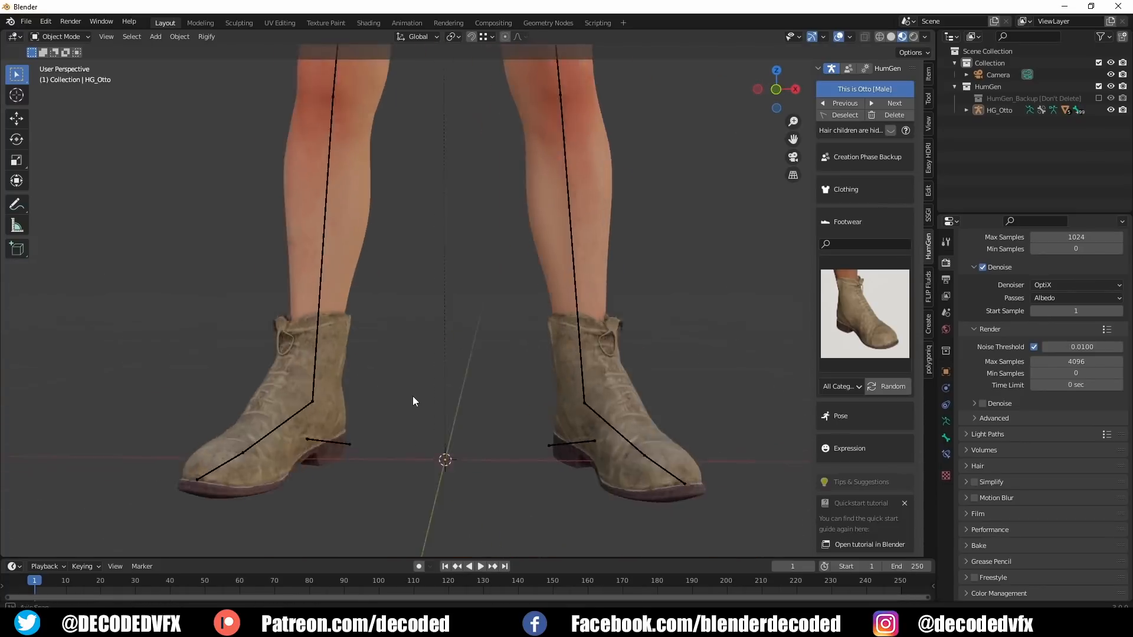
# Select the boots, give them a dark brown main colour and set their normal strength to 2.400
pyautogui.click(497, 361)
pyautogui.scroll(4, 496, 361)
pyautogui.moveTo(673, 356); pyautogui.dragTo(531, 295, button='middle')
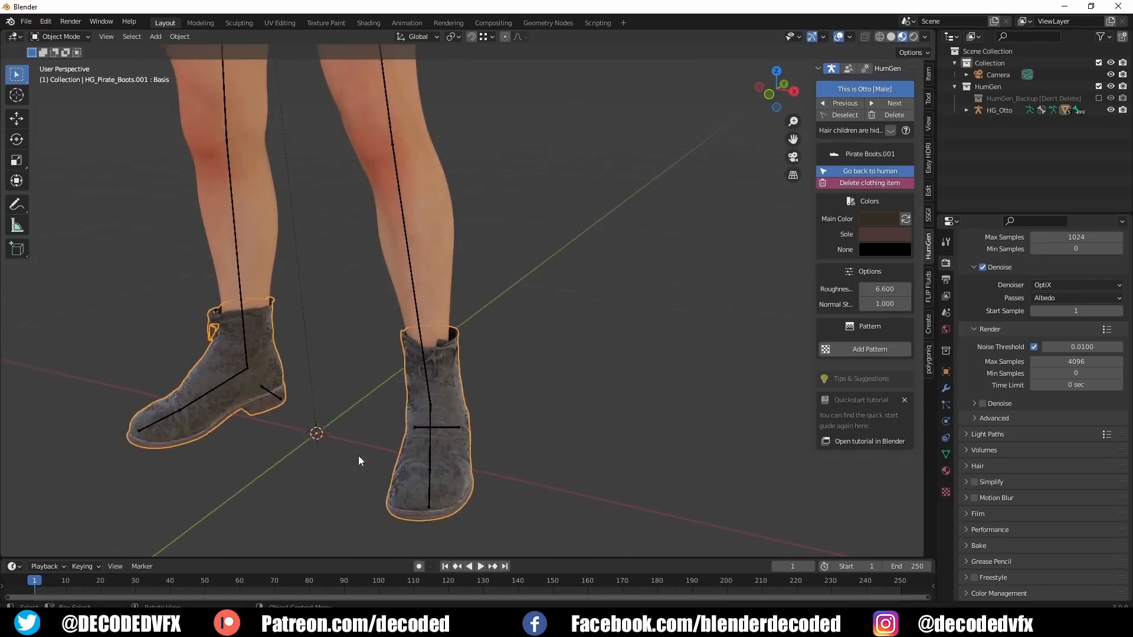
pyautogui.moveTo(875, 288); pyautogui.dragTo(875, 287)
pyautogui.hotkey('ctrl', 'z')
pyautogui.scroll(-8, 470, 324)
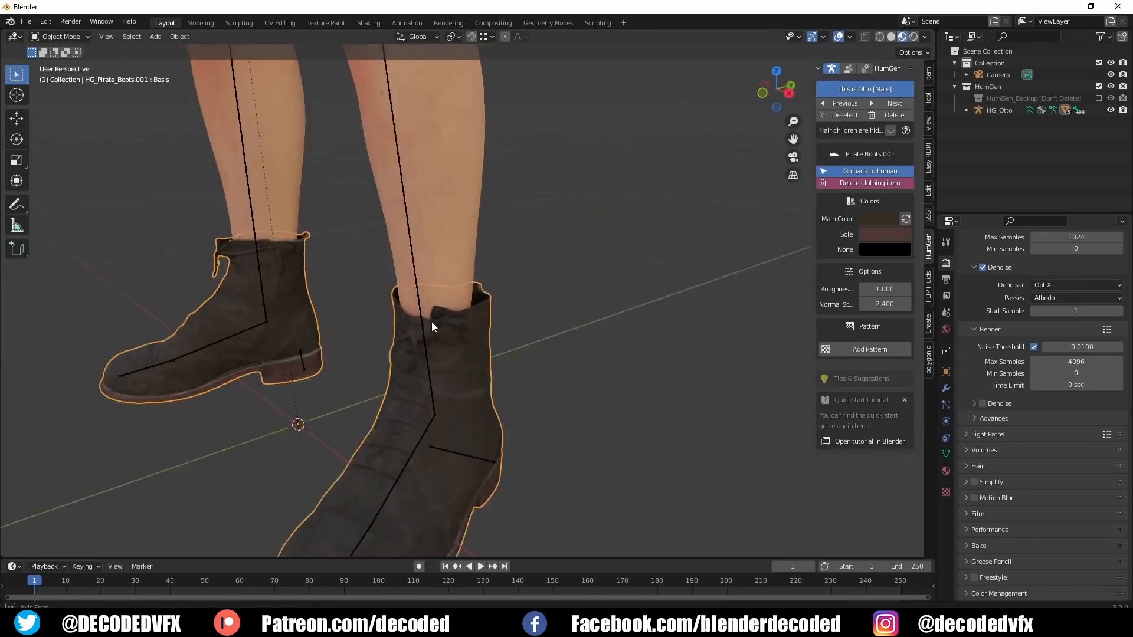
# Select the human's body and generate a Rigify rig for it from the pose settings
pyautogui.click(521, 319)
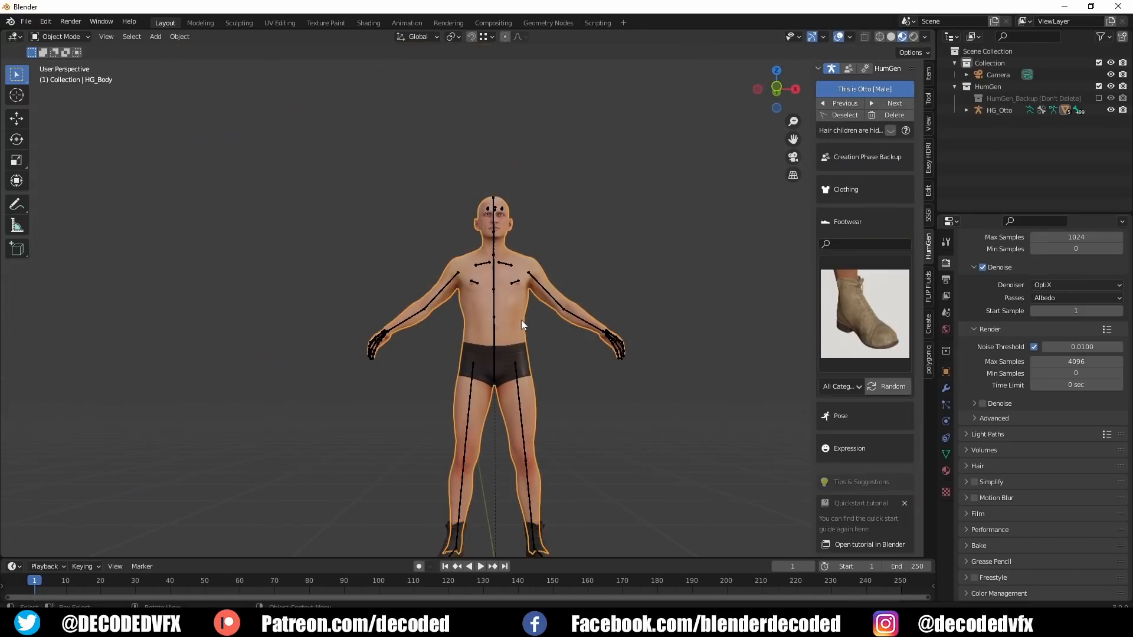
pyautogui.click(840, 416)
pyautogui.click(899, 279)
pyautogui.click(876, 319)
# Try moving several of the Rigify control bones, including the left hand's IK control
pyautogui.press('g')
pyautogui.press('Escape')
pyautogui.moveTo(502, 454); pyautogui.dragTo(627, 262, button='middle')
pyautogui.click(540, 456)
pyautogui.press('g')
pyautogui.press('Escape')
pyautogui.scroll(4, 626, 262)
pyautogui.click(681, 258)
pyautogui.press('g')
pyautogui.press('Escape')
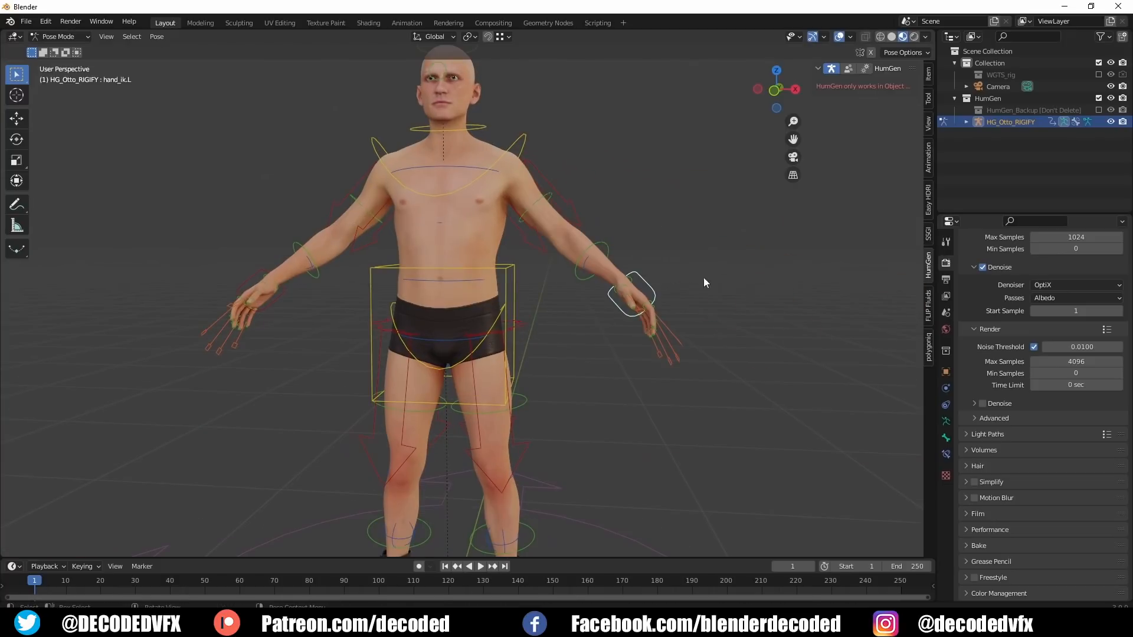
# Show the rig's main properties for the right hand IK control and try moving that control
pyautogui.click(928, 73)
pyautogui.click(280, 303)
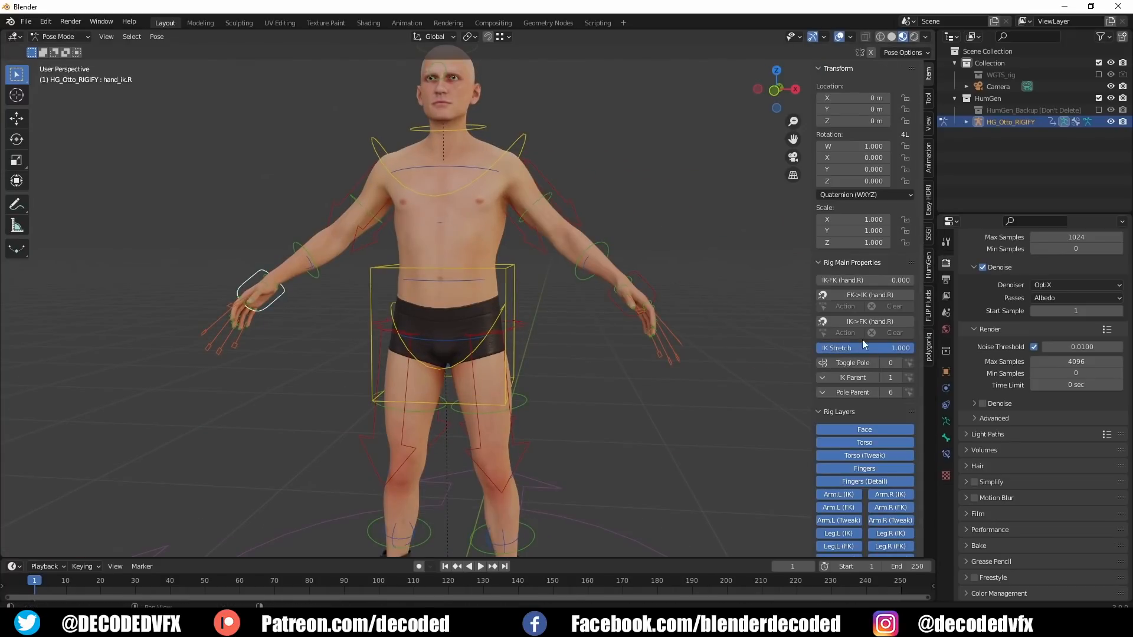
pyautogui.press('g')
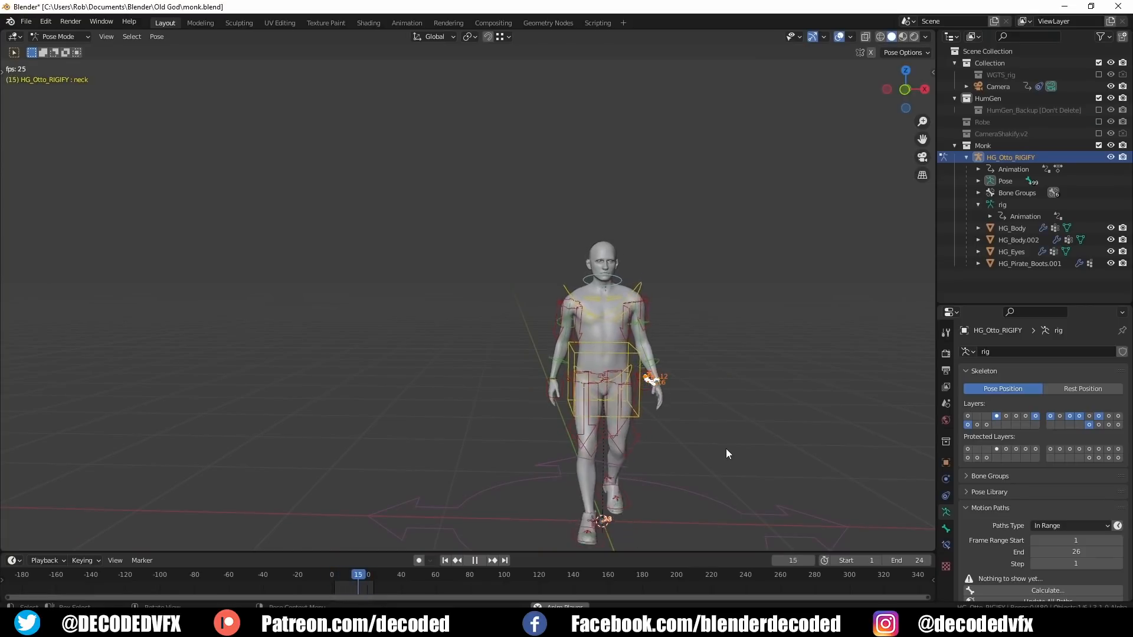
# Examine the monk's looping walk cycle from the front and both sides, and stop the playback
pyautogui.moveTo(628, 451); pyautogui.dragTo(735, 451, button='middle')
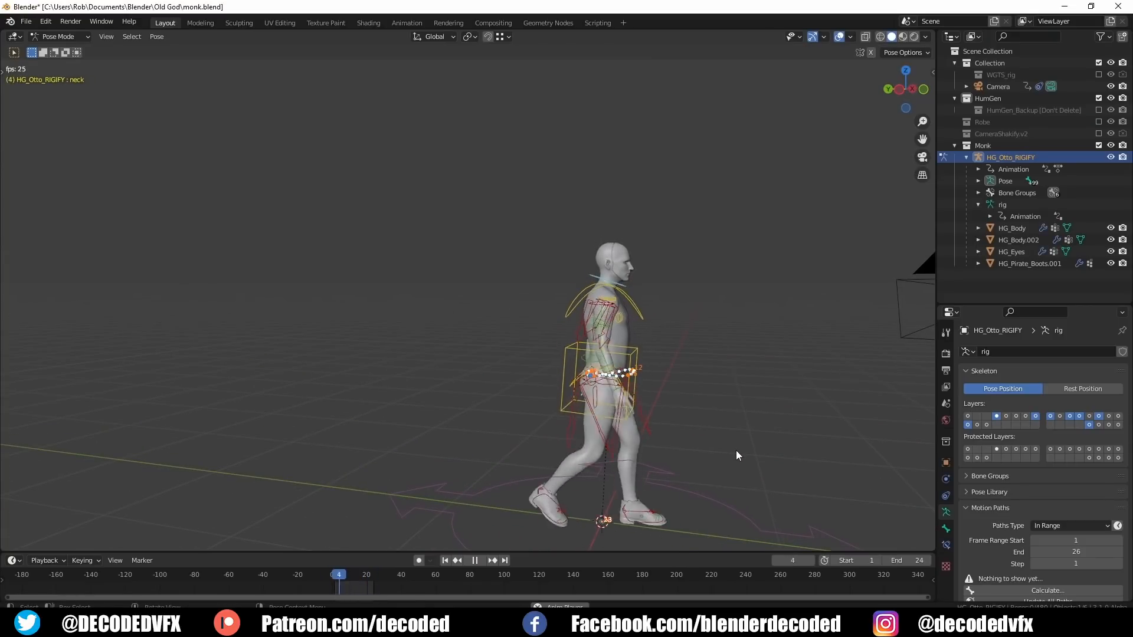
pyautogui.moveTo(735, 450); pyautogui.dragTo(618, 456, button='middle')
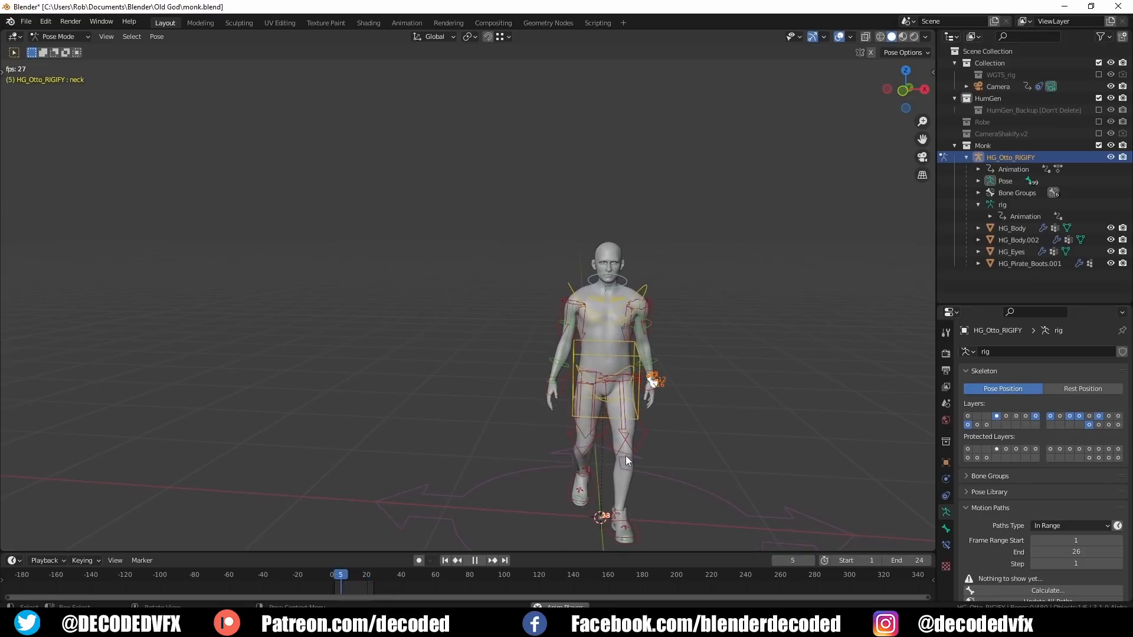
pyautogui.moveTo(709, 445); pyautogui.dragTo(651, 460, button='middle')
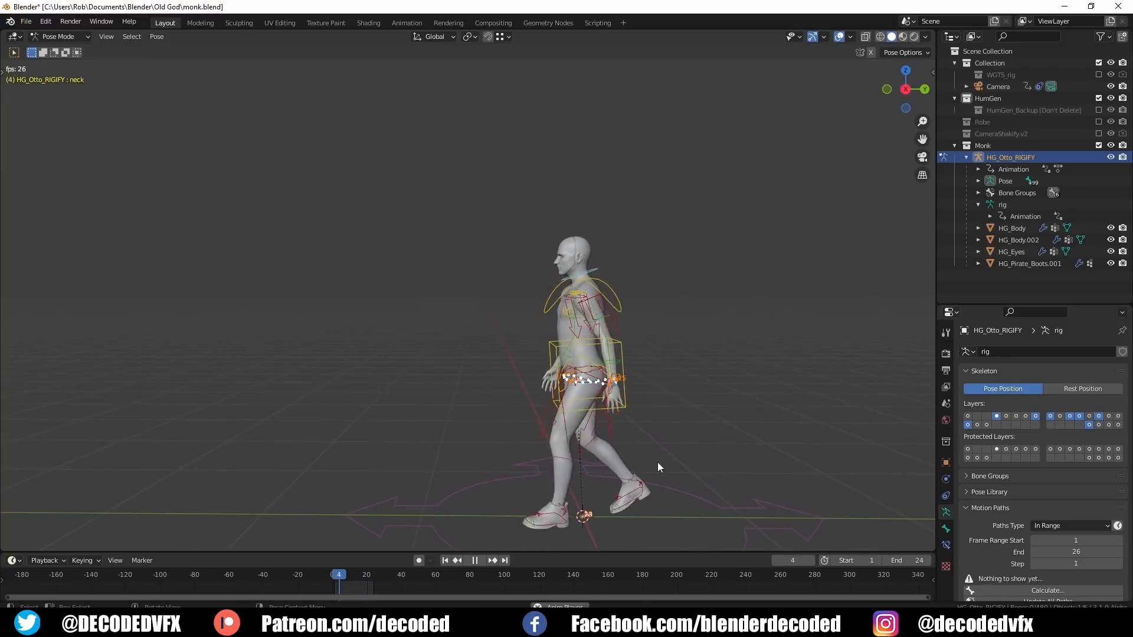
pyautogui.moveTo(649, 459); pyautogui.dragTo(735, 452, button='middle')
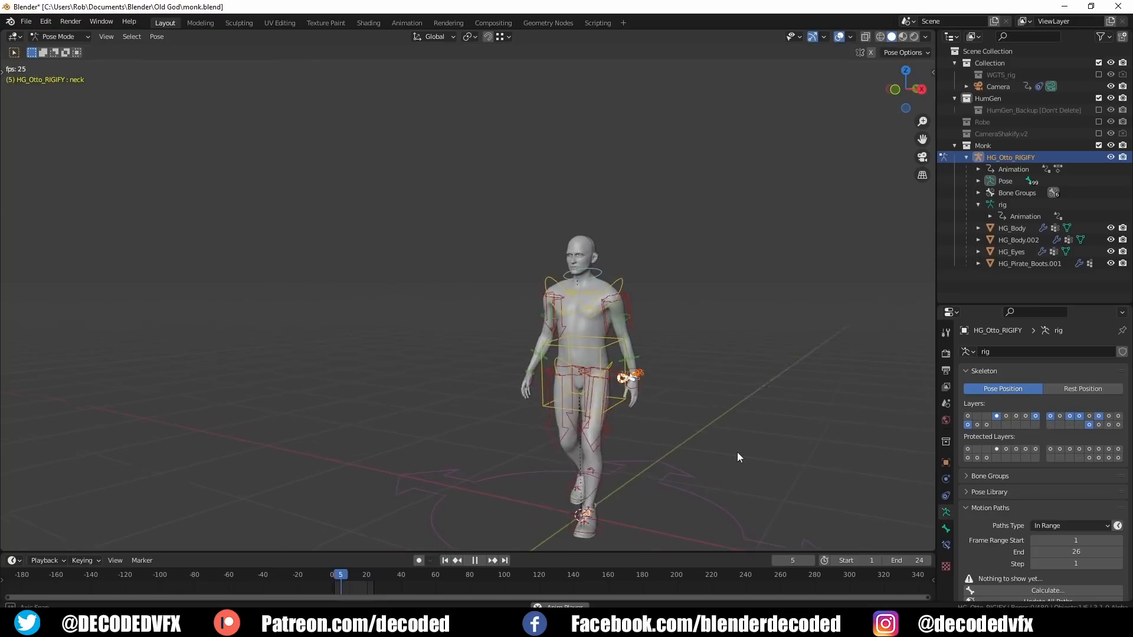
pyautogui.click(475, 561)
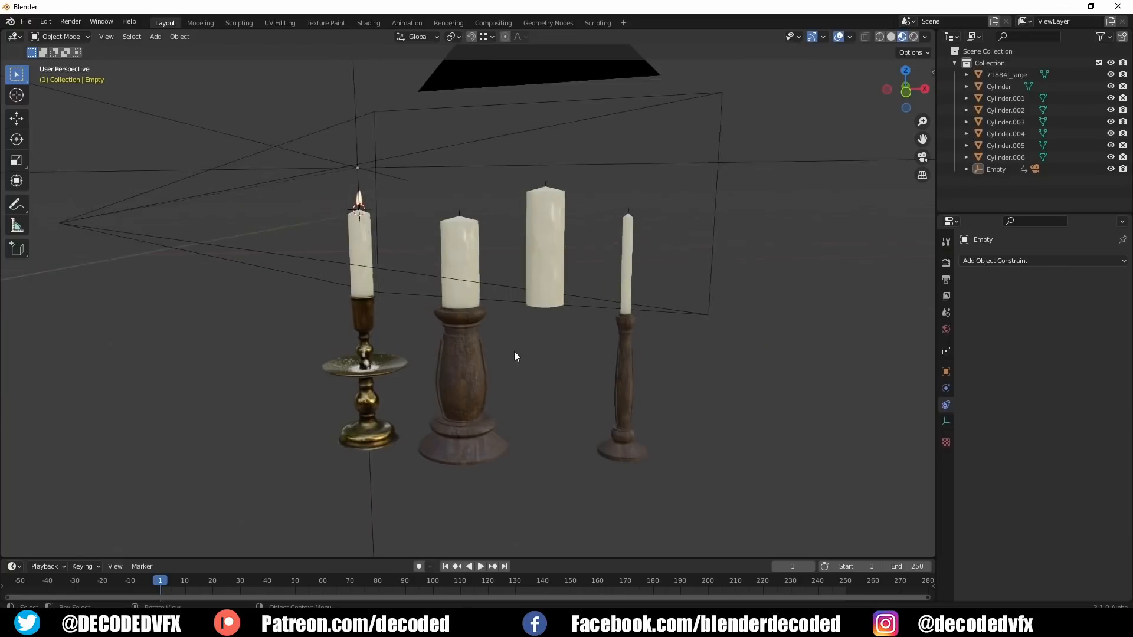
# Duplicate the lit candle's flame plane in place and rotate the copy -68.4° around the global Z axis
pyautogui.moveTo(509, 349); pyautogui.dragTo(547, 354, button='middle')
pyautogui.scroll(3, 302, 161)
pyautogui.moveTo(334, 179); pyautogui.dragTo(392, 175, button='middle')
pyautogui.click(378, 198)
pyautogui.moveTo(460, 177); pyautogui.dragTo(341, 208, button='middle')
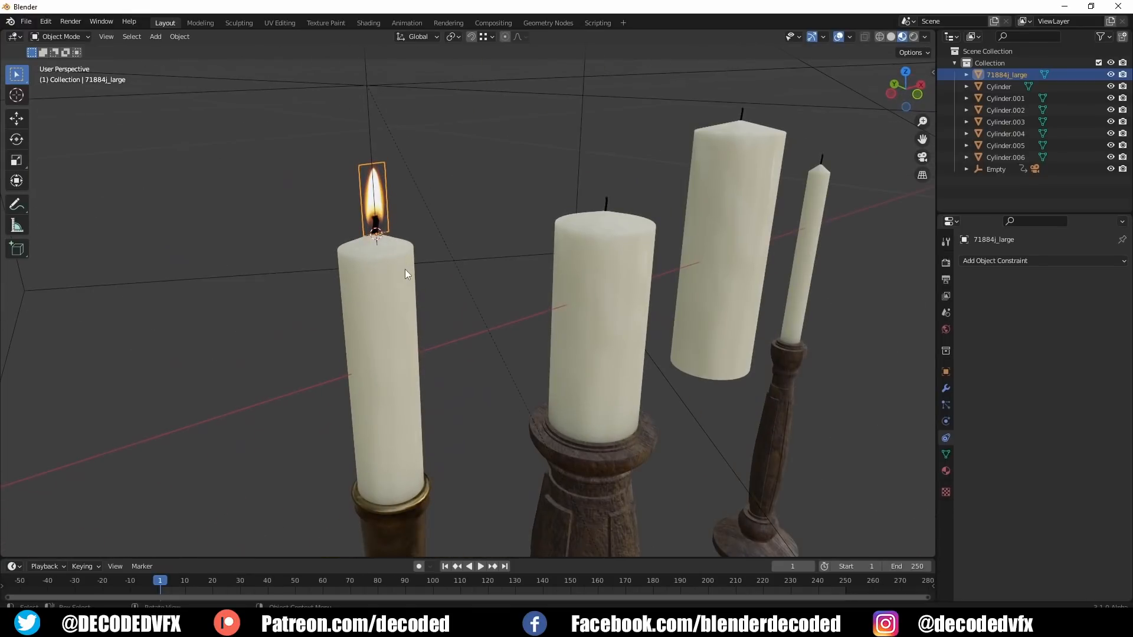
pyautogui.hotkey('shift', 'd')
pyautogui.press('Escape')
pyautogui.press('r')
pyautogui.press('z')
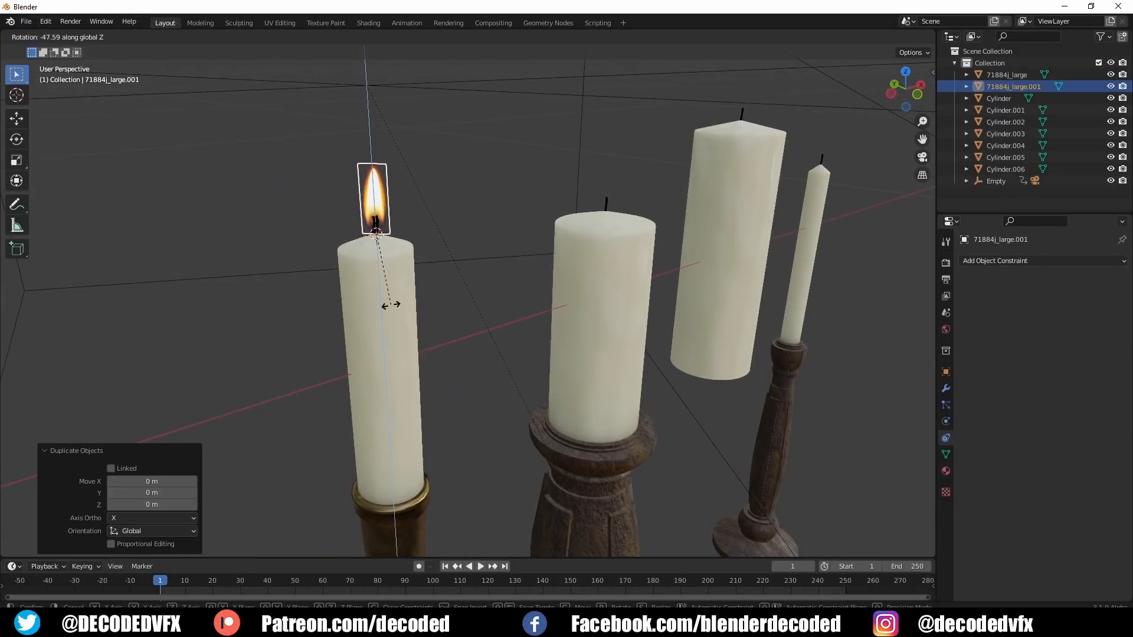
pyautogui.click(367, 292)
pyautogui.moveTo(366, 293)
pyautogui.mouseDown(button='middle')
pyautogui.moveTo(569, 268)
pyautogui.moveTo(375, 296)
pyautogui.moveTo(232, 275)
pyautogui.moveTo(356, 284)
pyautogui.mouseUp(button='middle')
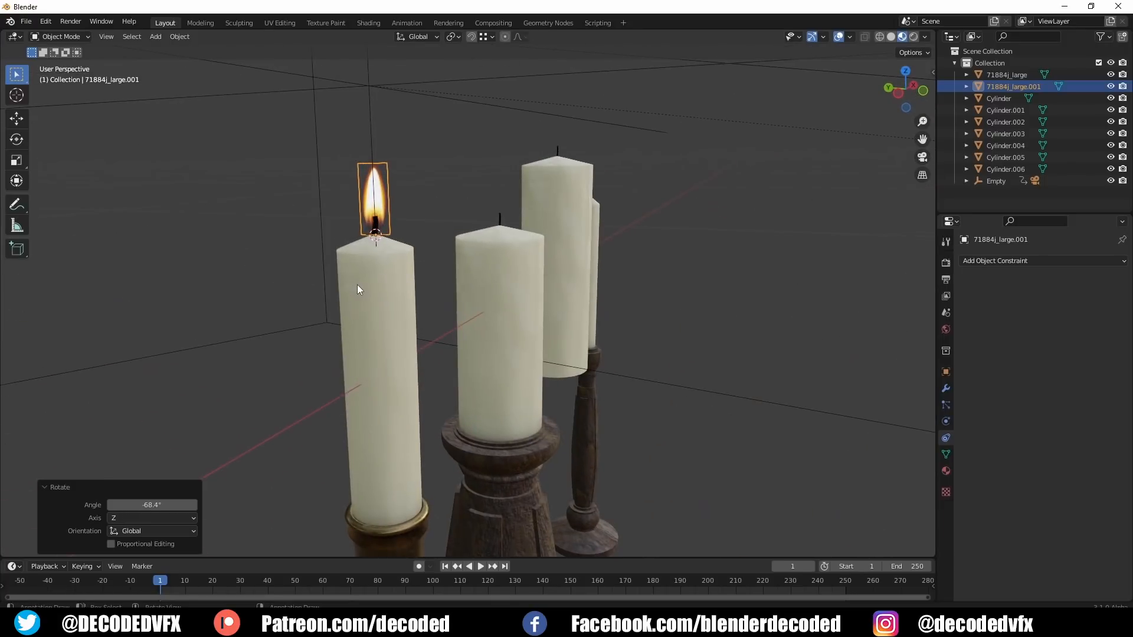
# Switch the viewport to rendered shading and inspect the crossed flame planes on the candle
pyautogui.press('z')
pyautogui.click(352, 221)
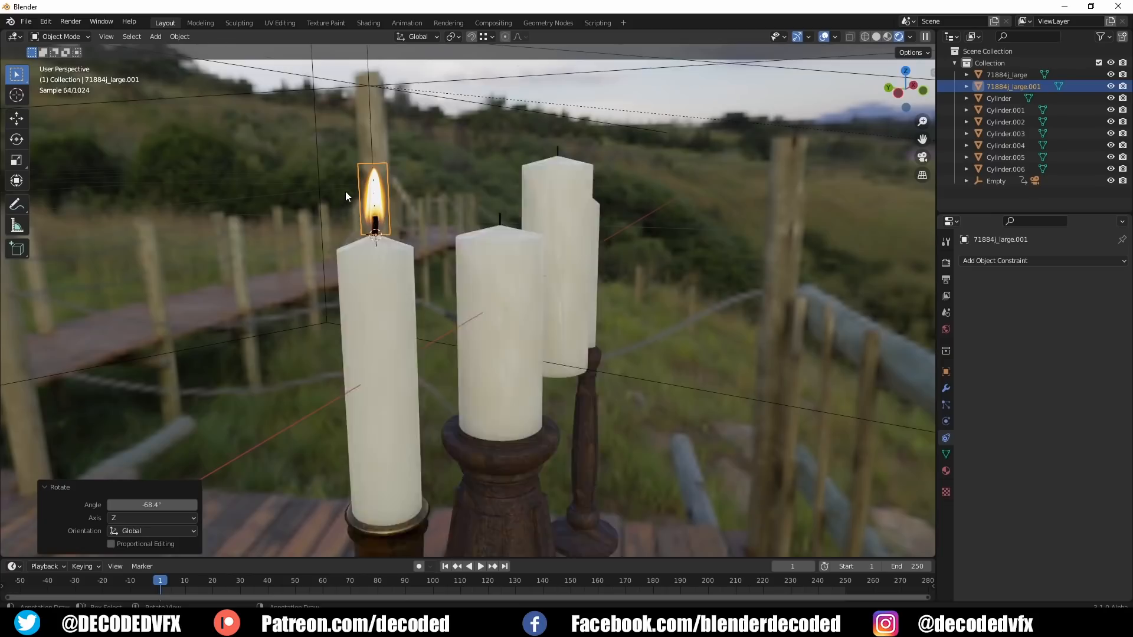
pyautogui.moveTo(346, 192); pyautogui.dragTo(371, 252, button='middle')
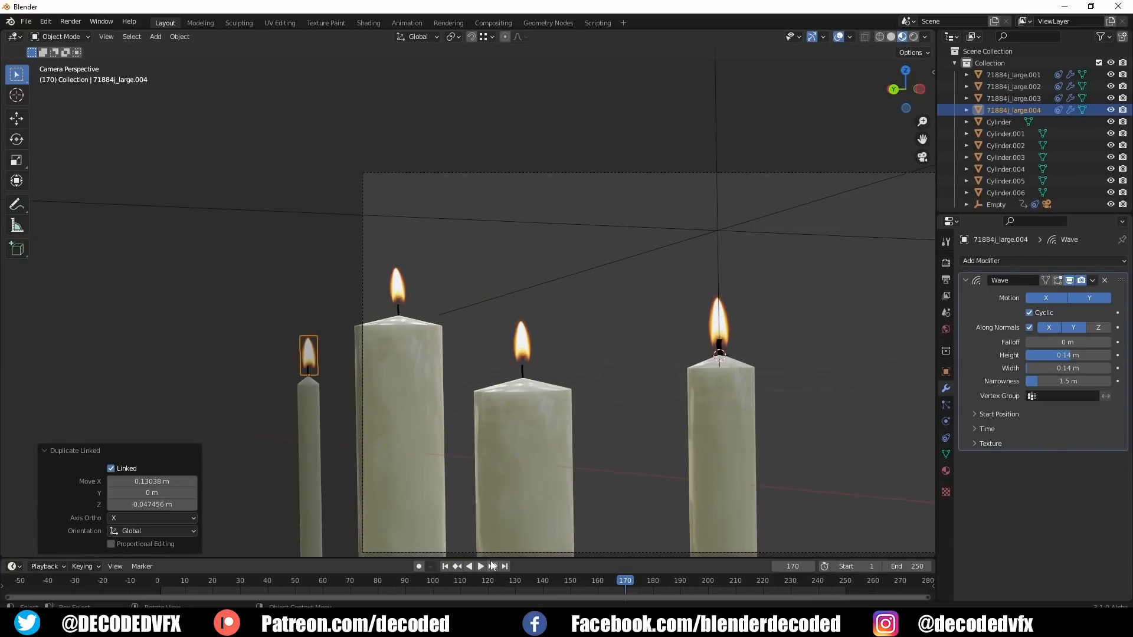
# Play the flame animation, check the flickering on all four candles from different angles, and stop the playback
pyautogui.click(481, 567)
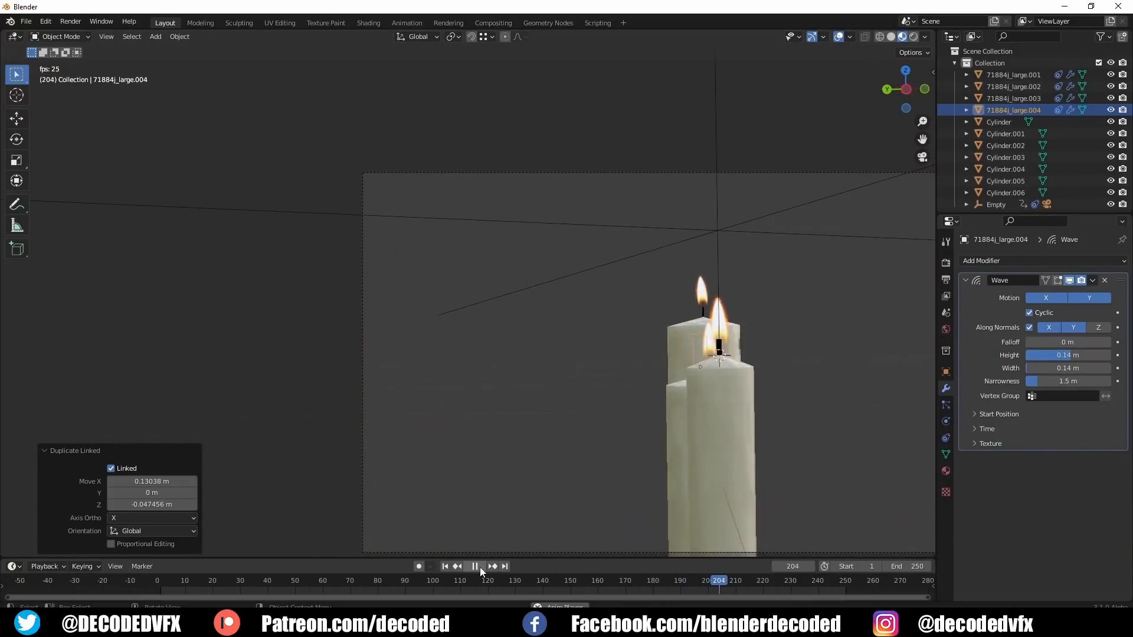
pyautogui.scroll(-3, 605, 399)
pyautogui.keyDown('shift'); pyautogui.moveTo(654, 403); pyautogui.dragTo(608, 410, button='middle'); pyautogui.keyUp('shift')
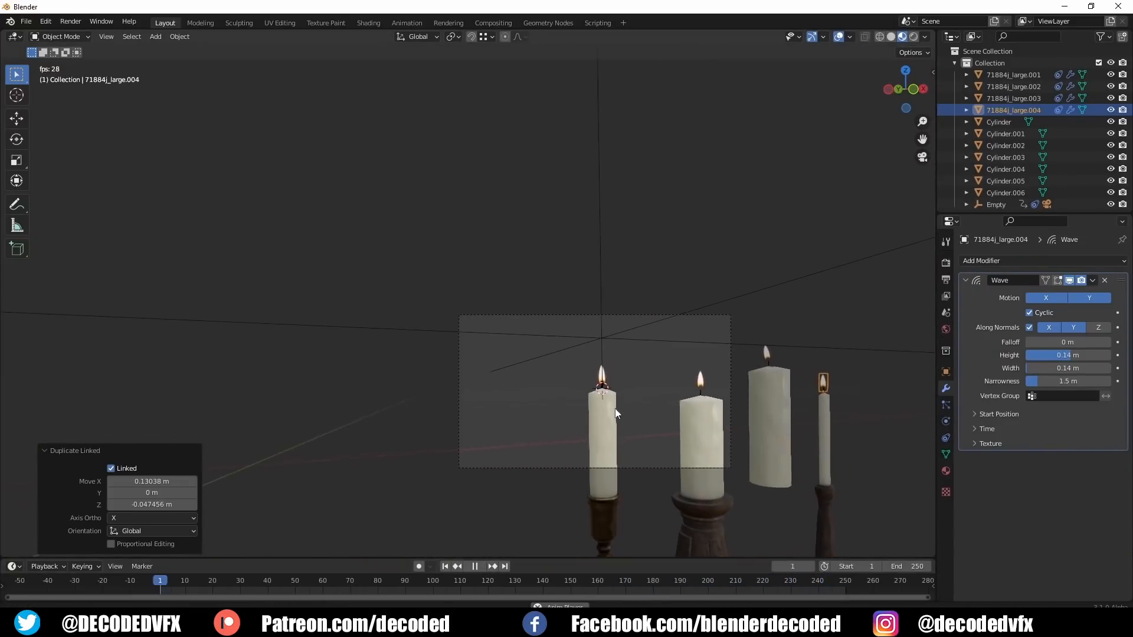
pyautogui.moveTo(598, 474); pyautogui.dragTo(580, 397, button='middle')
pyautogui.scroll(2, 579, 397)
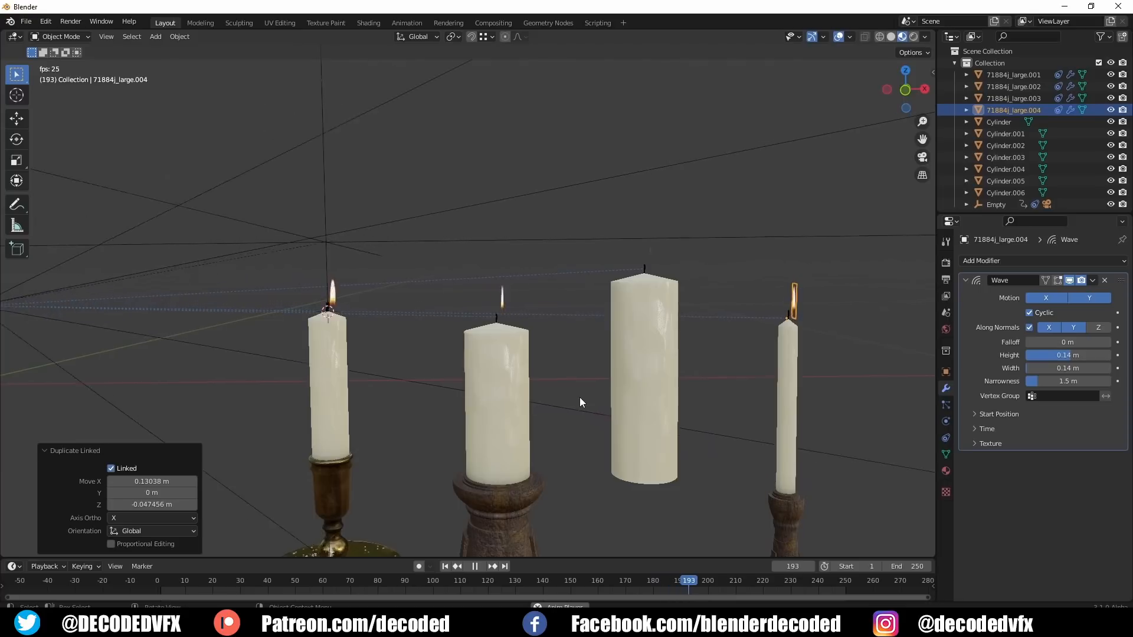
pyautogui.press('space')
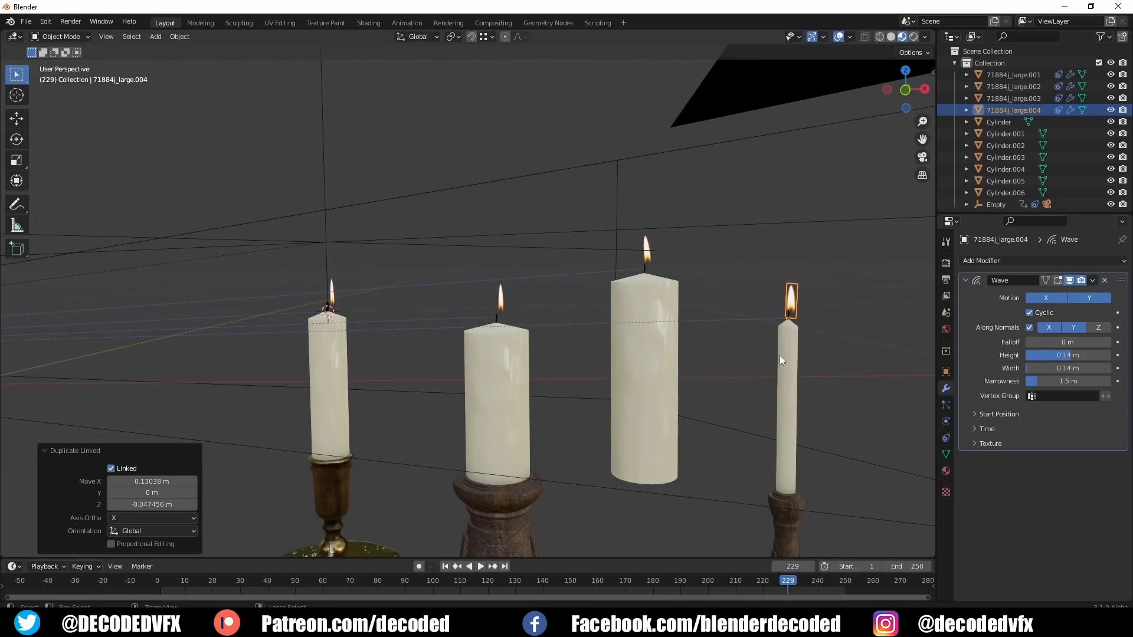
# Try to apply the object transforms of the flame plane on the thin candle
pyautogui.hotkey('ctrl', 'a')
pyautogui.click(780, 355)
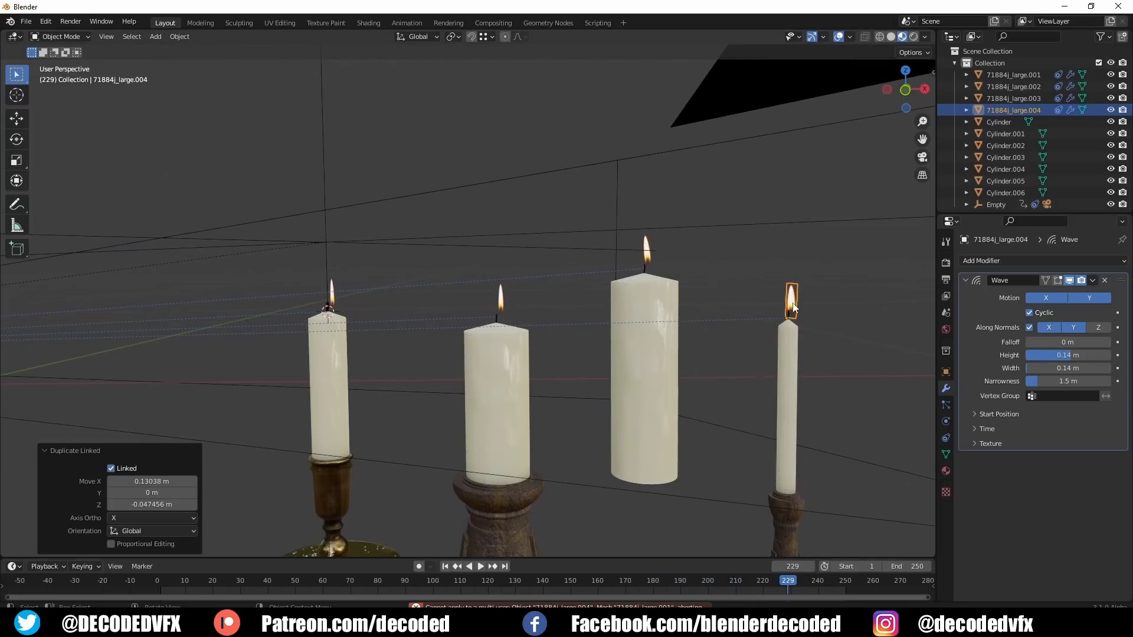
pyautogui.press('Delete')
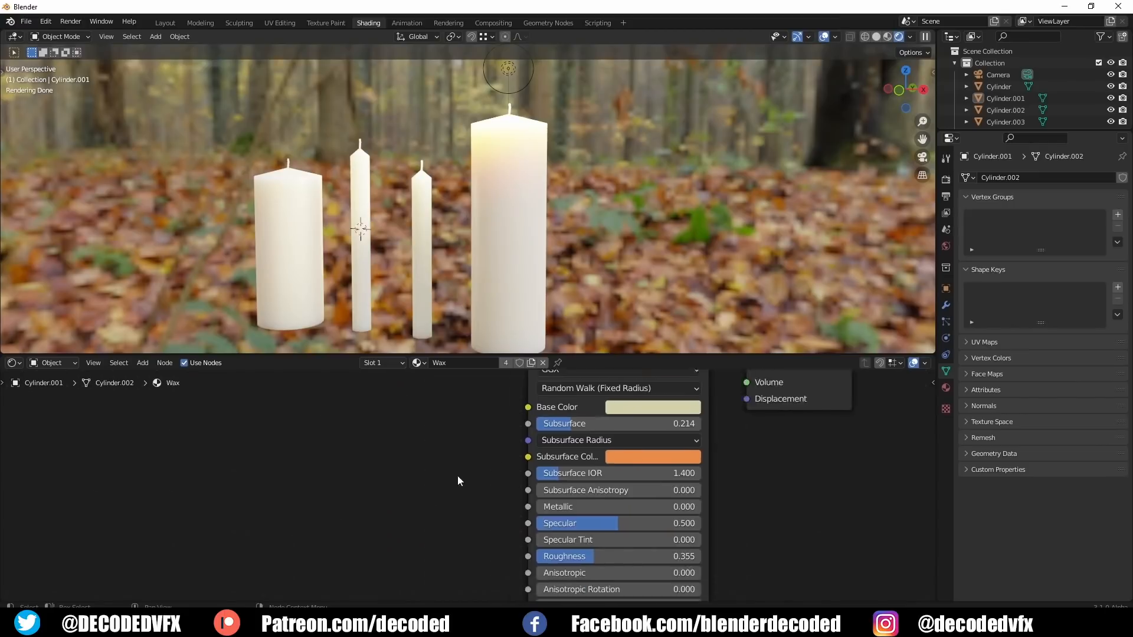
# Add a Musgrave Texture to the Wax material's Roughness input with a ColorRamp inserted between them
pyautogui.hotkey('shift', 'a')
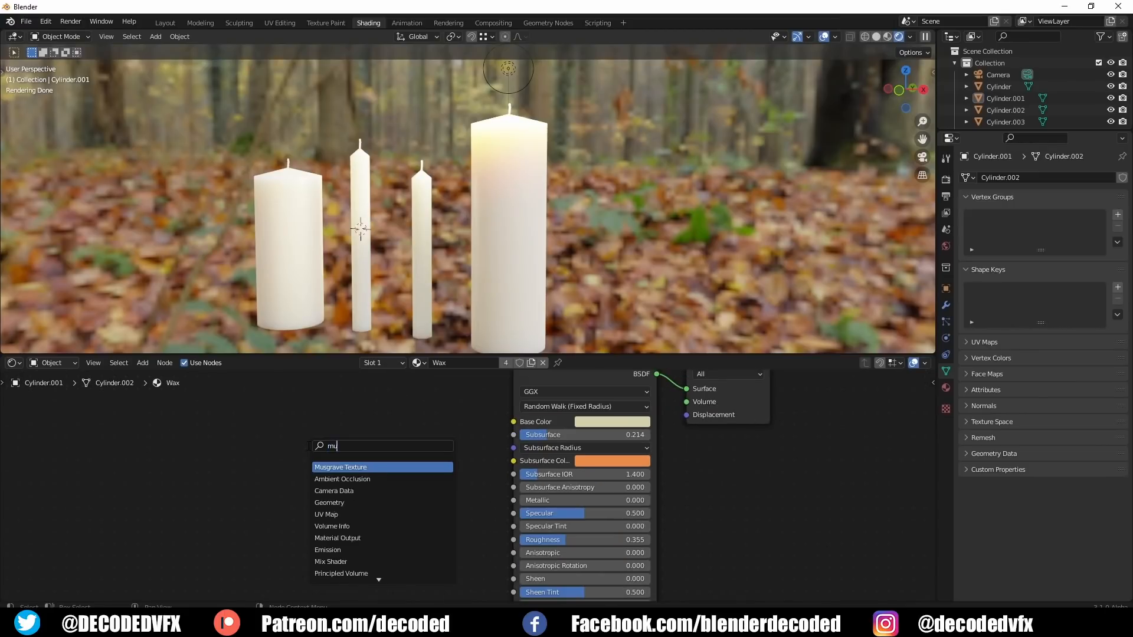
pyautogui.click(318, 454)
pyautogui.click(164, 456)
pyautogui.moveTo(252, 475); pyautogui.dragTo(513, 540)
pyautogui.hotkey('shift', 'a')
pyautogui.click(477, 447)
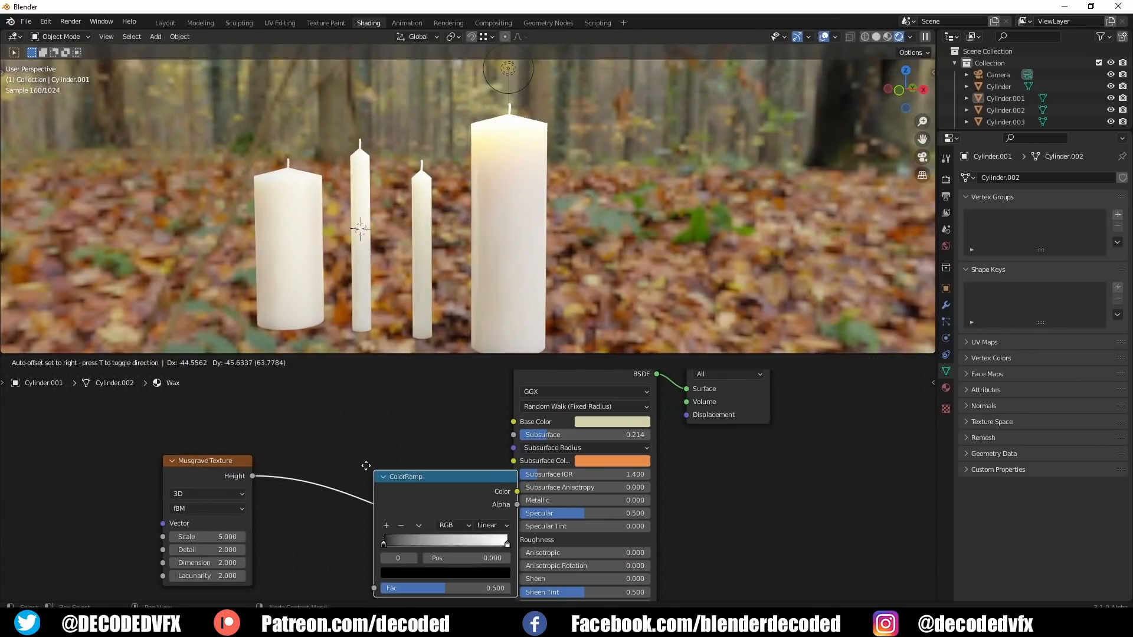
pyautogui.click(320, 435)
# Set the Musgrave detail to 15 and dimension to 0, and change both ColorRamp stops to grey tones
pyautogui.keyDown('ctrl'); pyautogui.keyDown('shift'); pyautogui.click(236, 555); pyautogui.keyUp('shift'); pyautogui.keyUp('ctrl')
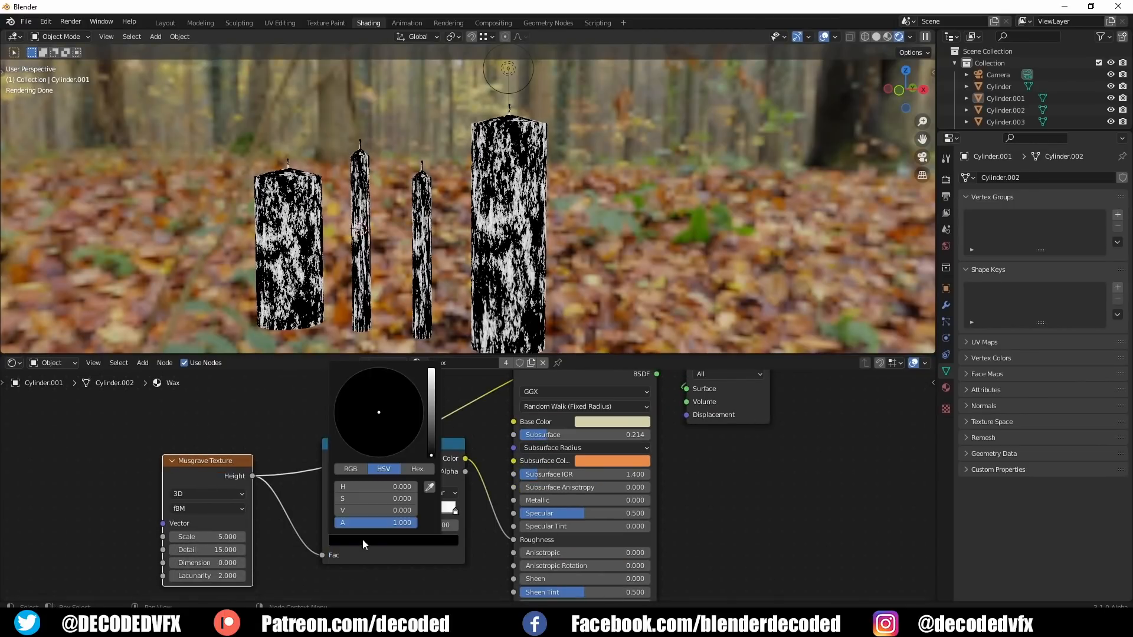
pyautogui.click(456, 511)
pyautogui.click(393, 541)
pyautogui.moveTo(434, 418); pyautogui.dragTo(437, 437)
pyautogui.keyDown('ctrl'); pyautogui.keyDown('shift'); pyautogui.click(611, 417); pyautogui.keyUp('shift'); pyautogui.keyUp('ctrl')
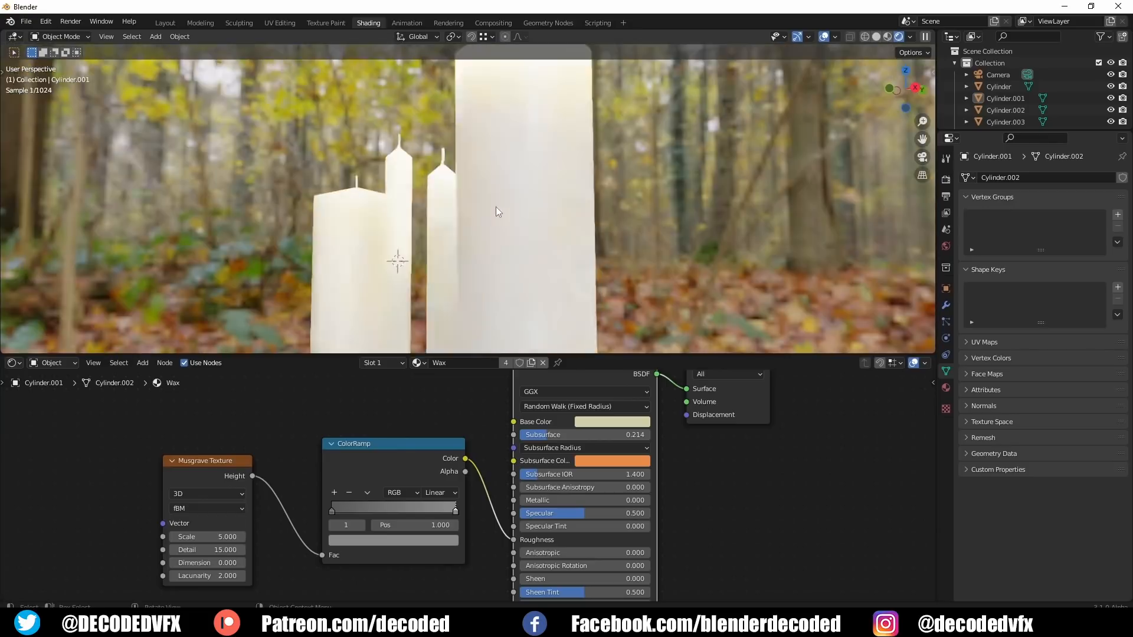
# Add a second Musgrave Texture with detail 7.700 and dimension 2.700, and preview it on the candles
pyautogui.moveTo(496, 207); pyautogui.dragTo(555, 224, button='middle')
pyautogui.scroll(-6, 638, 220)
pyautogui.scroll(-2, 493, 536)
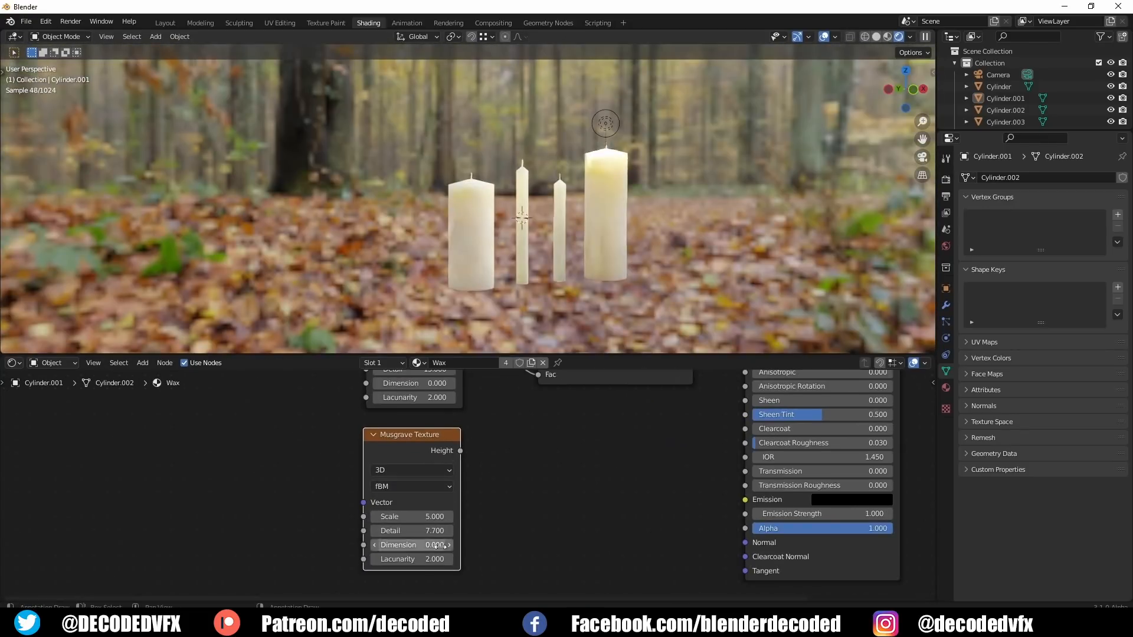
pyautogui.keyDown('ctrl'); pyautogui.keyDown('shift'); pyautogui.click(428, 443); pyautogui.keyUp('shift'); pyautogui.keyUp('ctrl')
pyautogui.moveTo(413, 545); pyautogui.dragTo(448, 544)
# Add a Bump node for the second Musgrave Texture, connect it to the Wax shader's Normal input and preview the shader
pyautogui.hotkey('shift', 'a')
pyautogui.write('s')
pyautogui.write('bump')
pyautogui.press('Return')
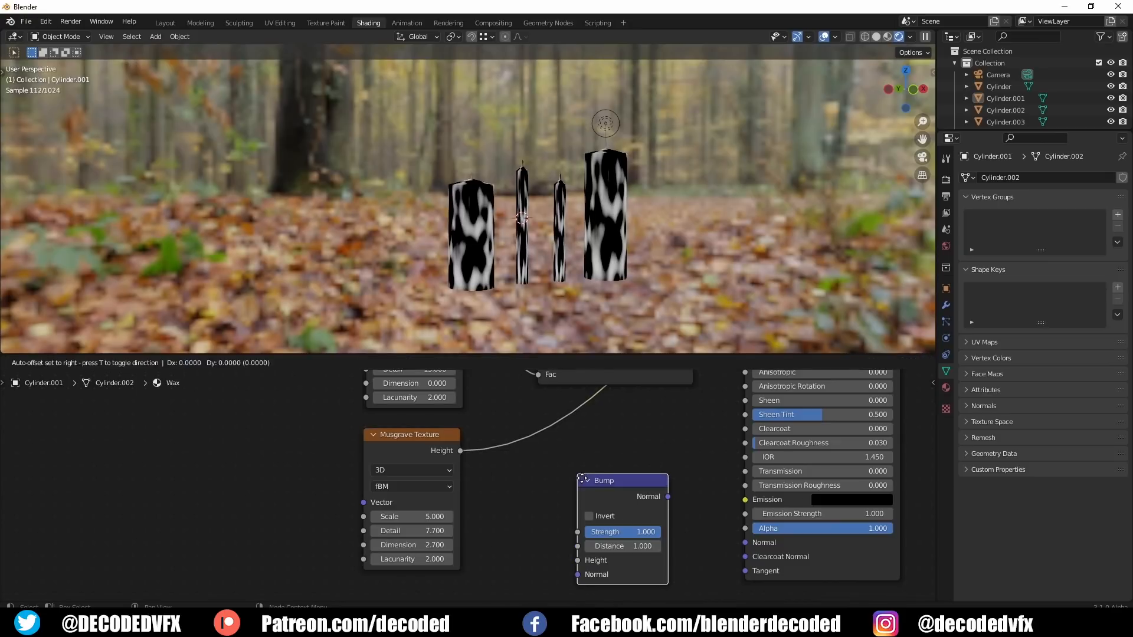
pyautogui.click(578, 475)
pyautogui.moveTo(668, 496); pyautogui.dragTo(743, 549)
pyautogui.keyDown('ctrl'); pyautogui.keyDown('shift'); pyautogui.click(784, 556); pyautogui.keyUp('shift'); pyautogui.keyUp('ctrl')
pyautogui.moveTo(573, 563); pyautogui.dragTo(595, 534)
# Check the candles' bumpy surface up close and choose cave_wall_1k.hdr as the Easy HDRI environment
pyautogui.scroll(5, 602, 235)
pyautogui.scroll(-2, 520, 254)
pyautogui.moveTo(520, 254); pyautogui.dragTo(502, 207, button='middle')
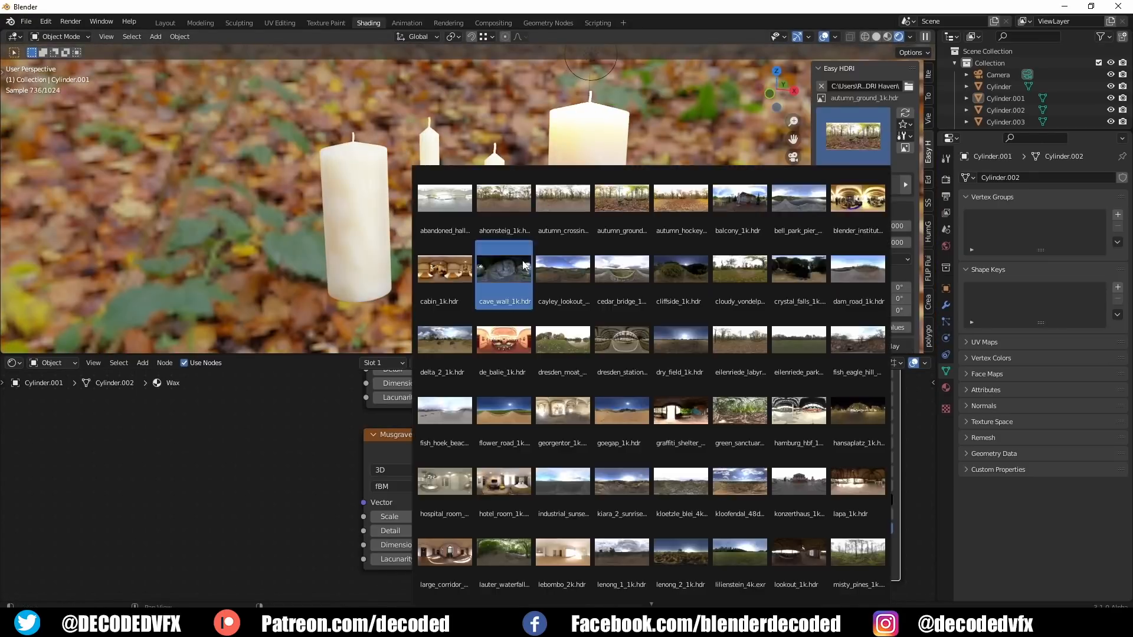
pyautogui.click(523, 264)
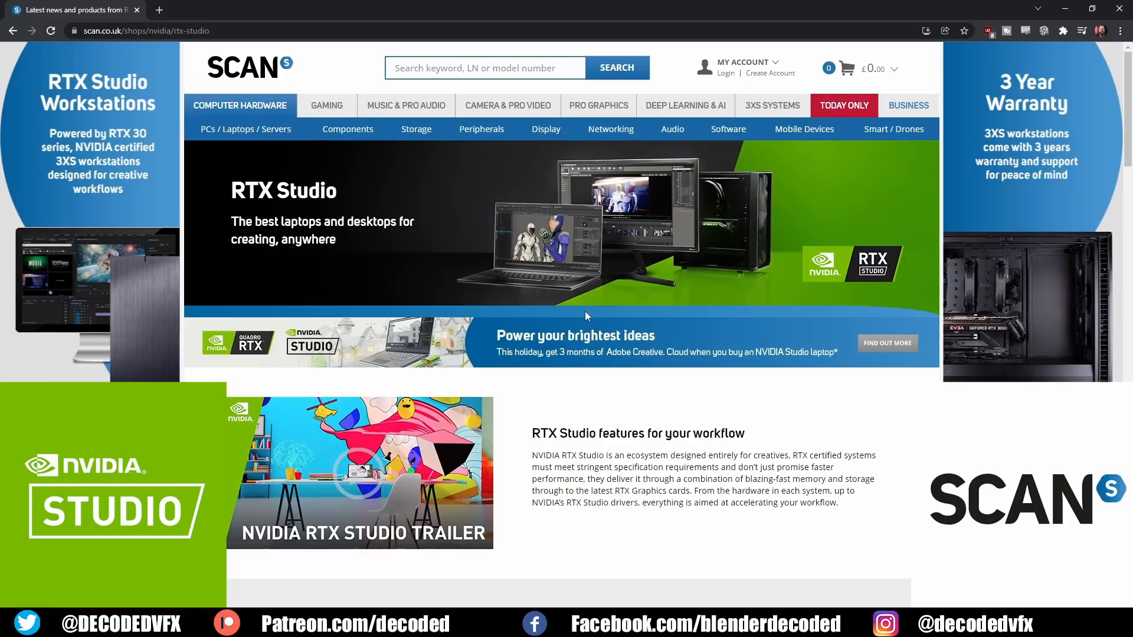
# Switch to the web browser and look through Scan's NVIDIA RTX Studio page down to the RTX Studio Features section
pyautogui.scroll(-9, 586, 311)
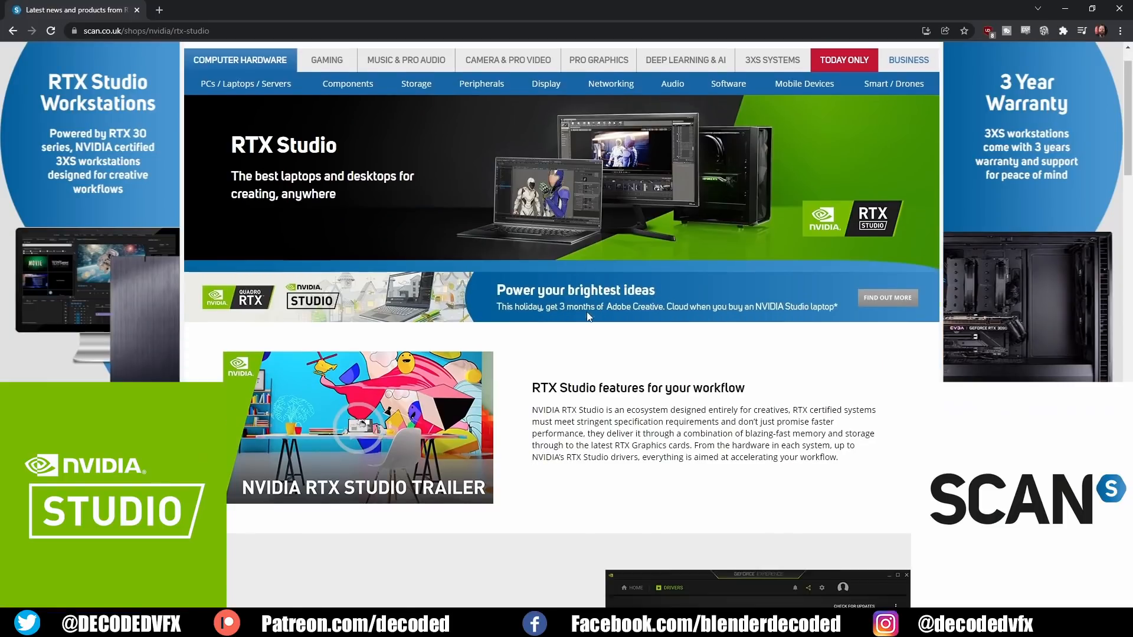
pyautogui.scroll(-8, 547, 319)
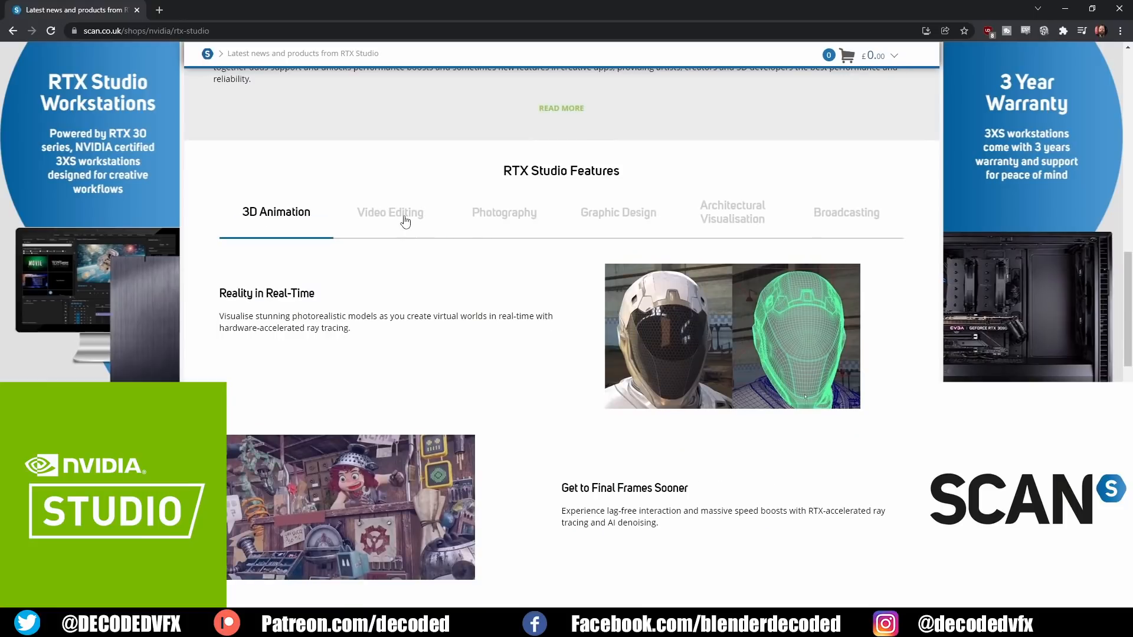
# Look through the Video Editing and Photography features, and browse the listed RTX Studio systems and creator laptops
pyautogui.click(405, 221)
pyautogui.click(499, 223)
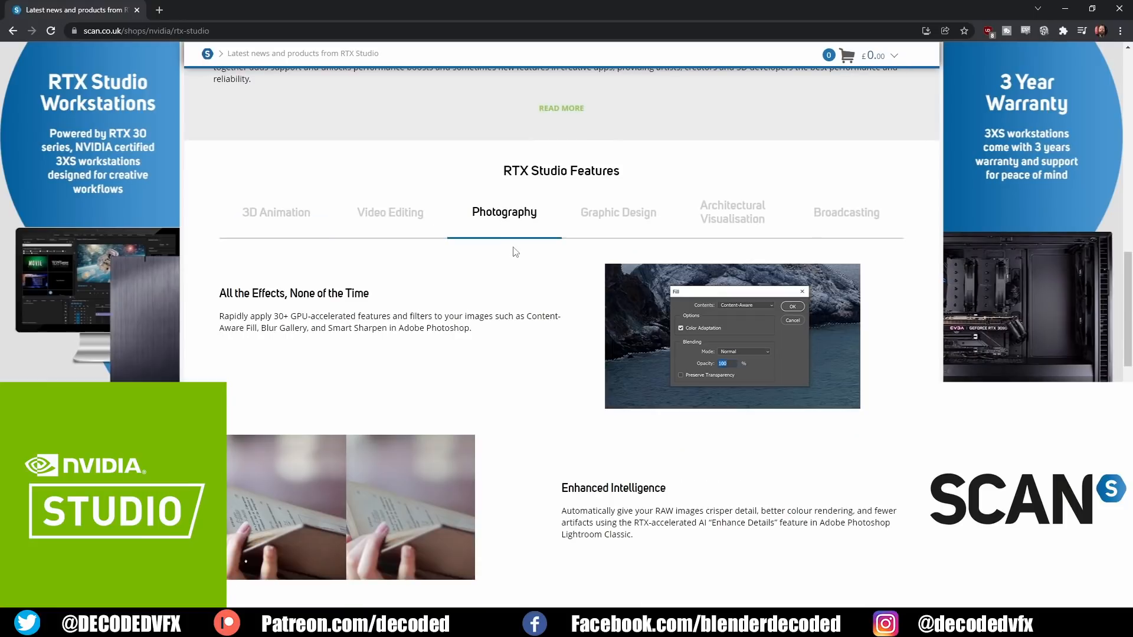
pyautogui.scroll(-12, 518, 253)
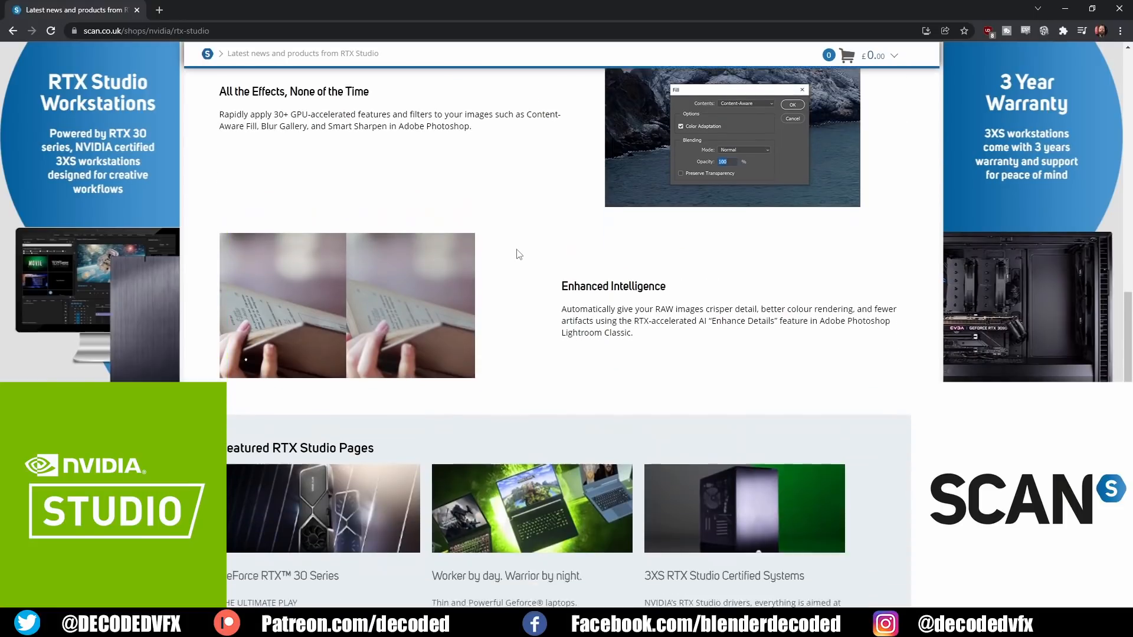
pyautogui.scroll(-1, 518, 251)
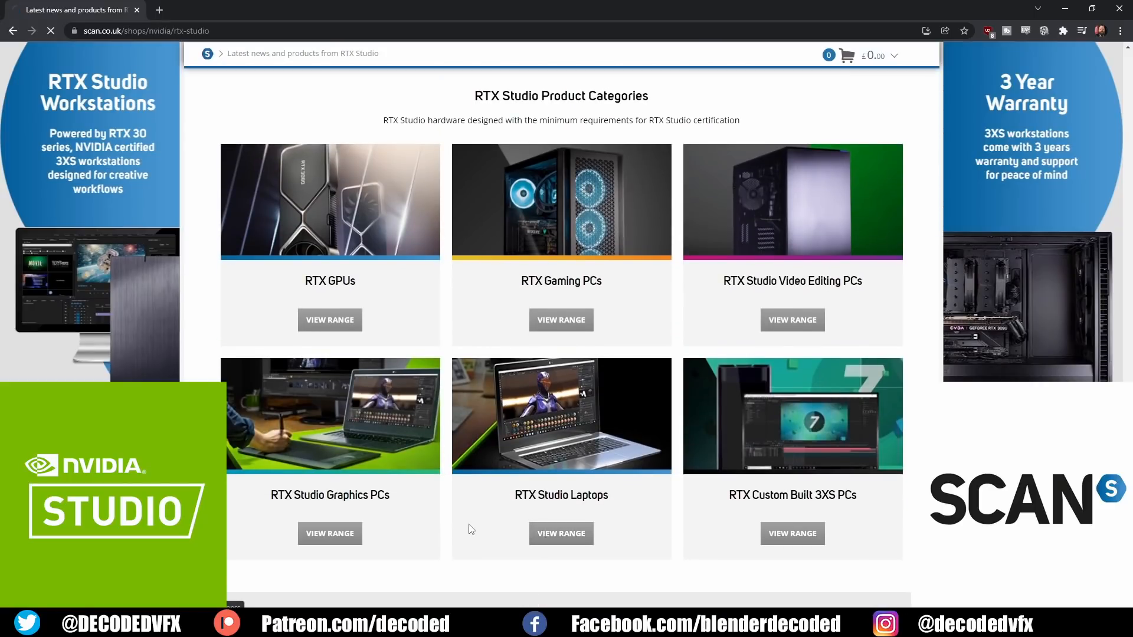
pyautogui.scroll(-20, 479, 491)
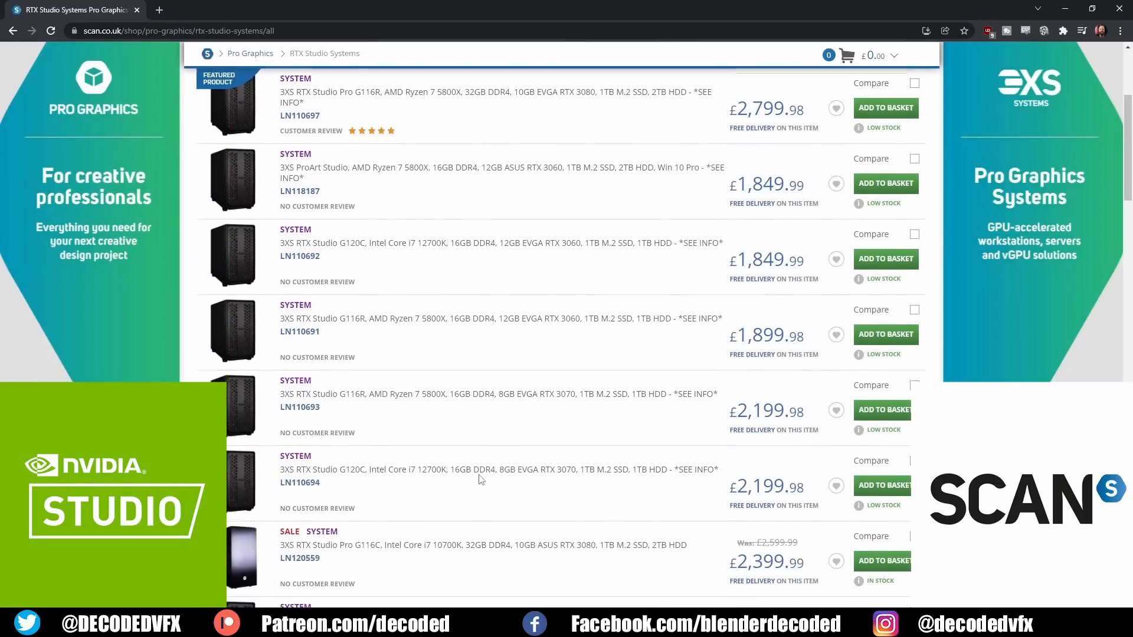
pyautogui.scroll(-7, 481, 479)
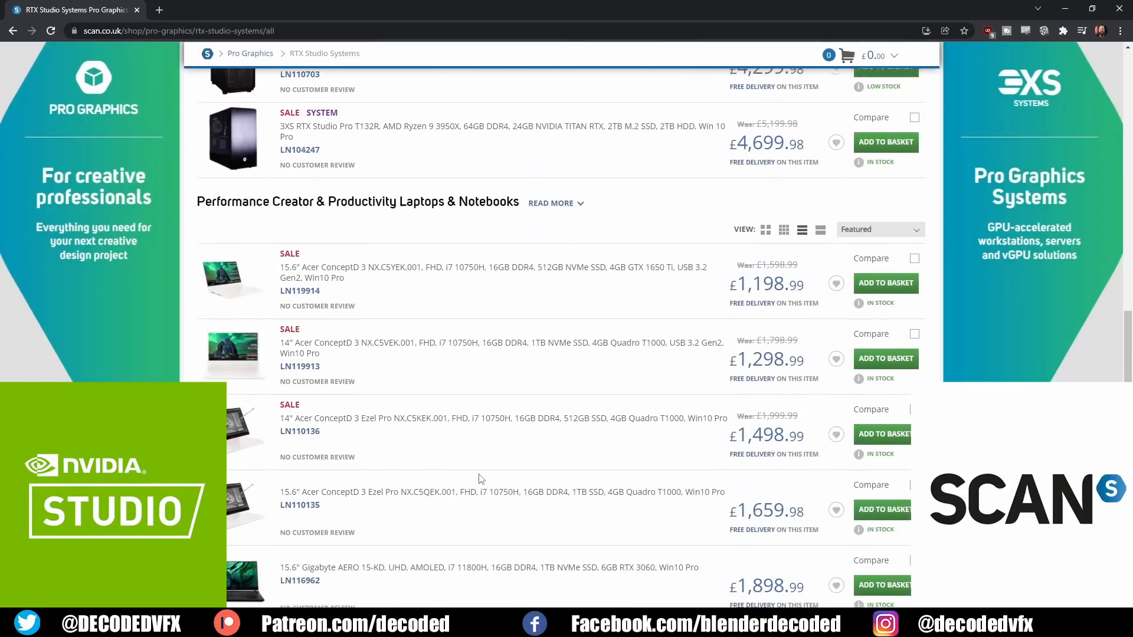
pyautogui.scroll(-1, 481, 478)
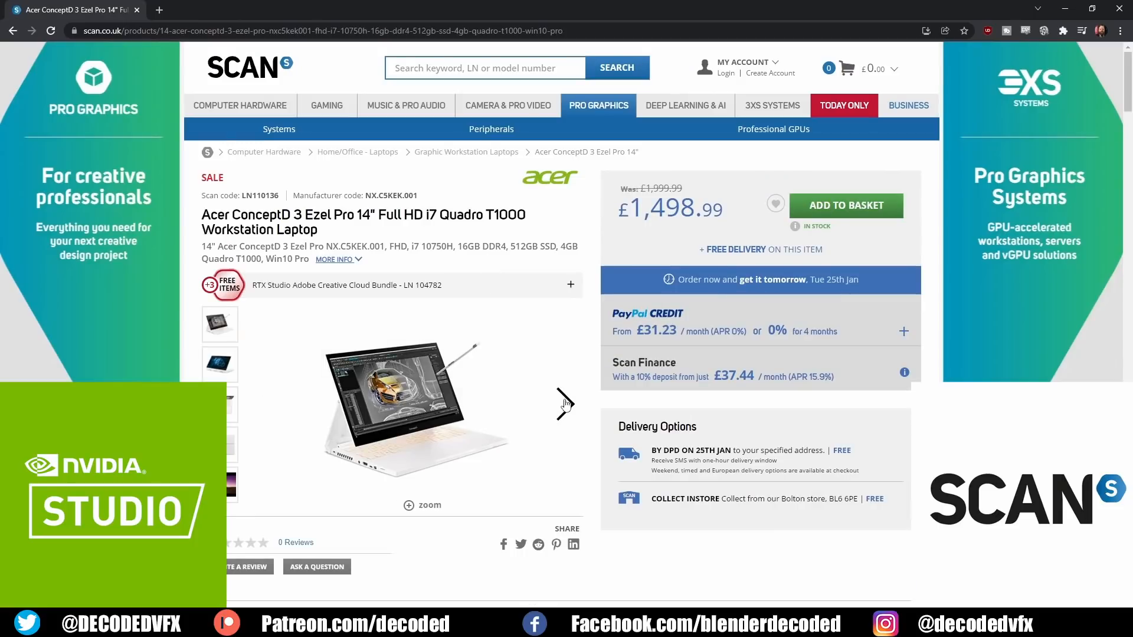
# View the product images of the Acer ConceptD 3 Ezel Pro 14" laptop and look further through its page
pyautogui.click(565, 404)
pyautogui.click(566, 404)
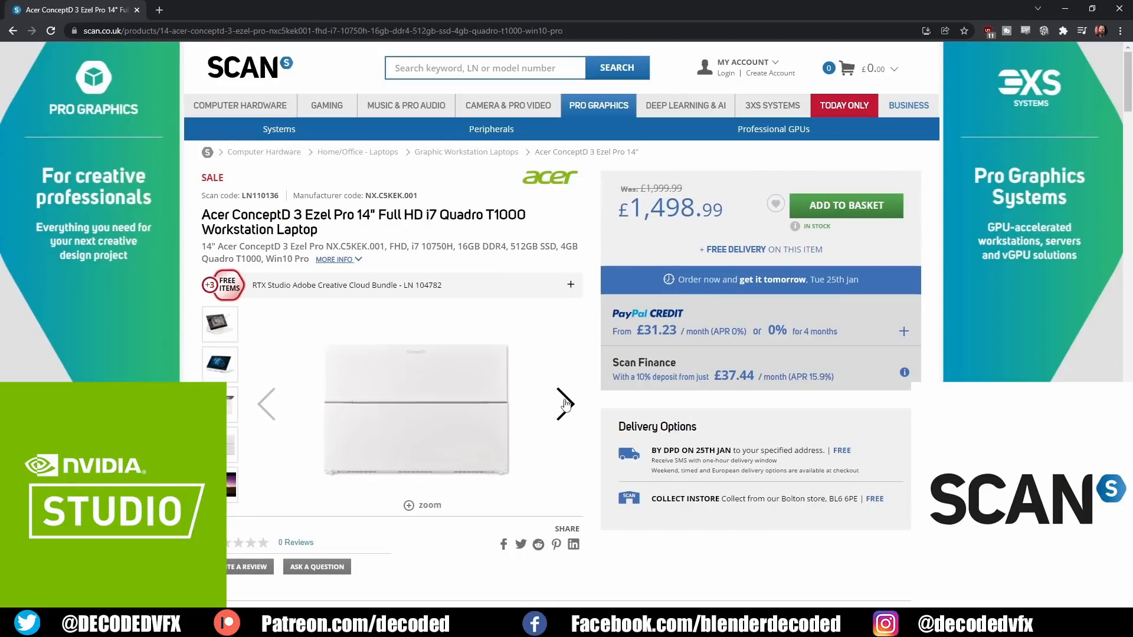
pyautogui.click(565, 404)
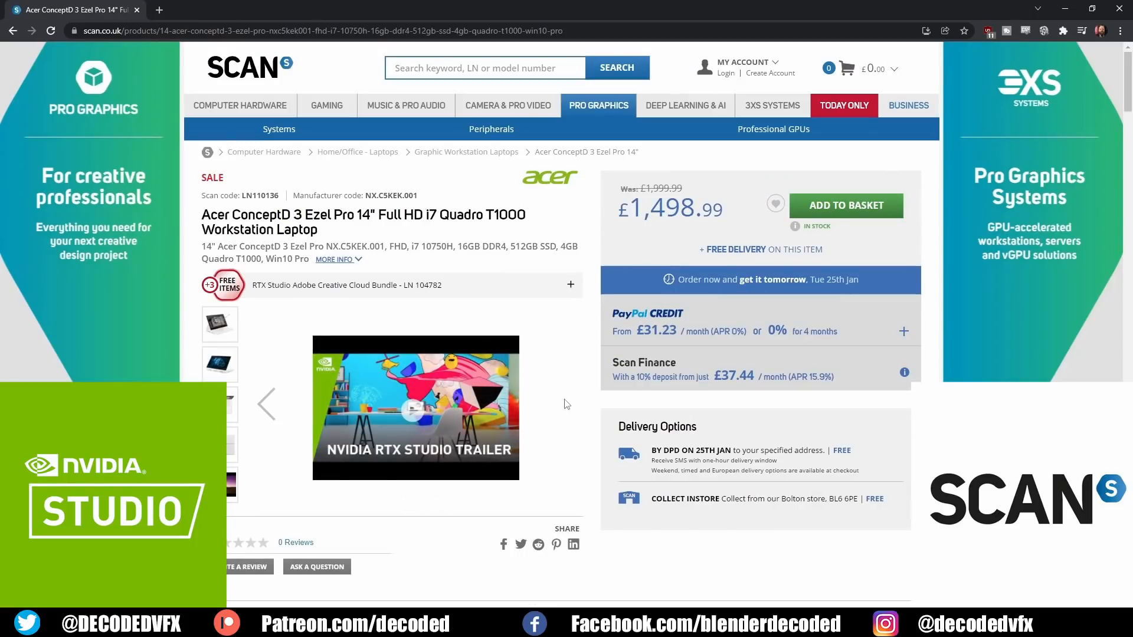
pyautogui.scroll(-8, 565, 404)
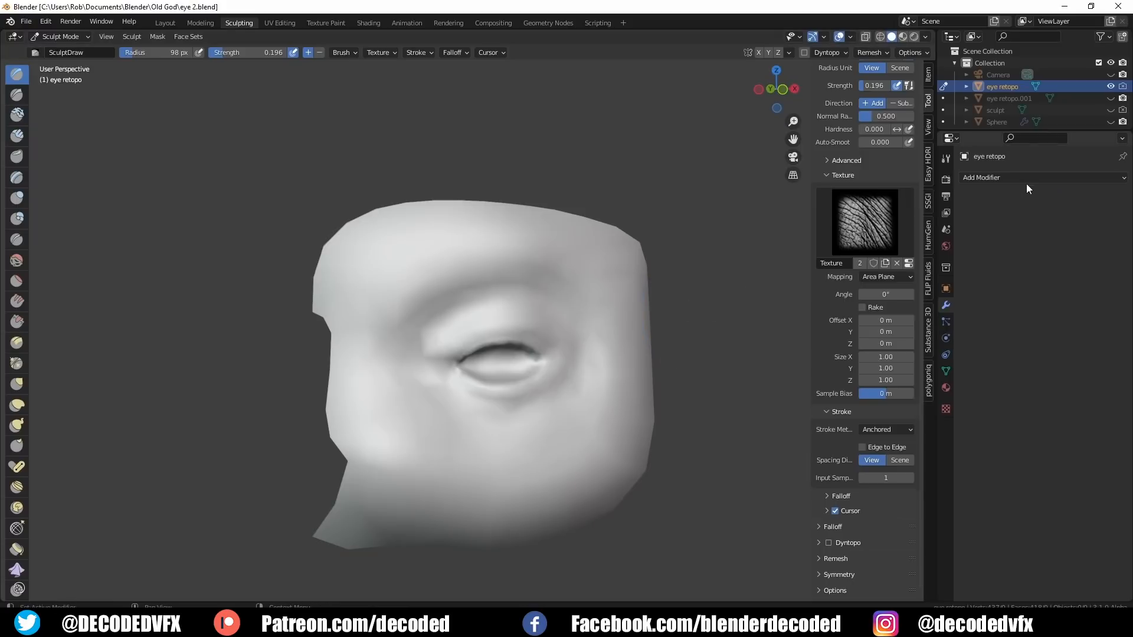
# Add a Multiresolution modifier to the eye retopo mesh and subdivide it to level 3
pyautogui.click(1025, 178)
pyautogui.click(897, 329)
pyautogui.click(979, 301)
pyautogui.click(1059, 302)
pyautogui.click(1059, 302)
# Compare the sculpted wrinkle detail at different Multires levels and with the modifier switched on and off
pyautogui.click(1029, 215)
pyautogui.click(1106, 215)
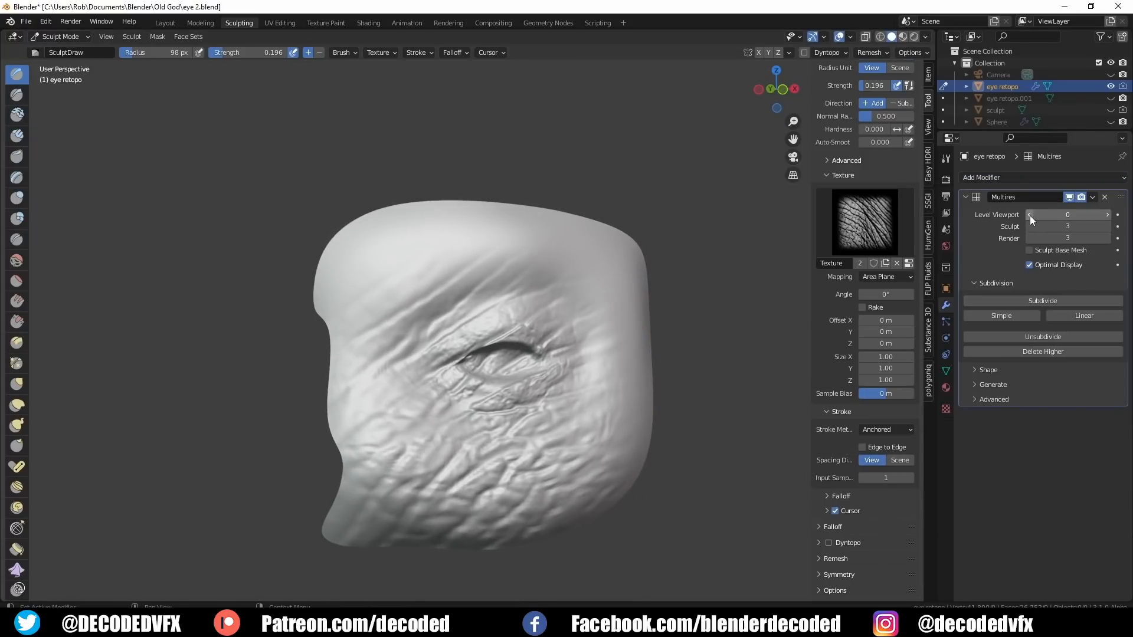
pyautogui.click(1069, 199)
pyautogui.click(1069, 198)
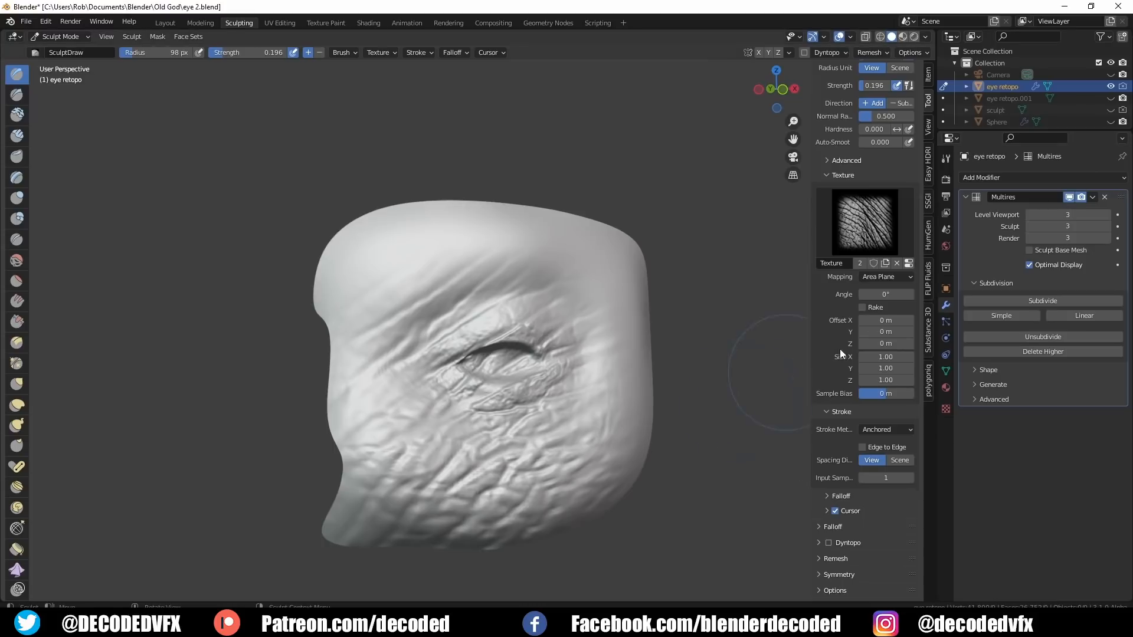
pyautogui.click(1029, 226)
pyautogui.click(1029, 227)
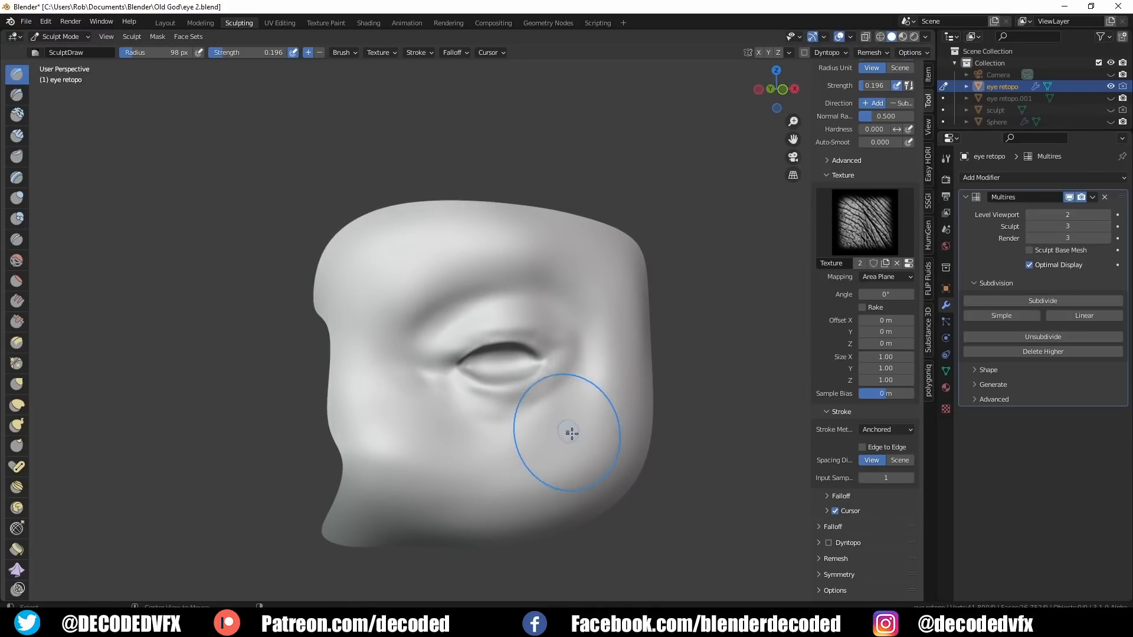
# Sculpt textured skin wrinkles around the eye with the anchored SculptDraw brush
pyautogui.scroll(5, 554, 408)
pyautogui.moveTo(486, 374); pyautogui.dragTo(696, 582)
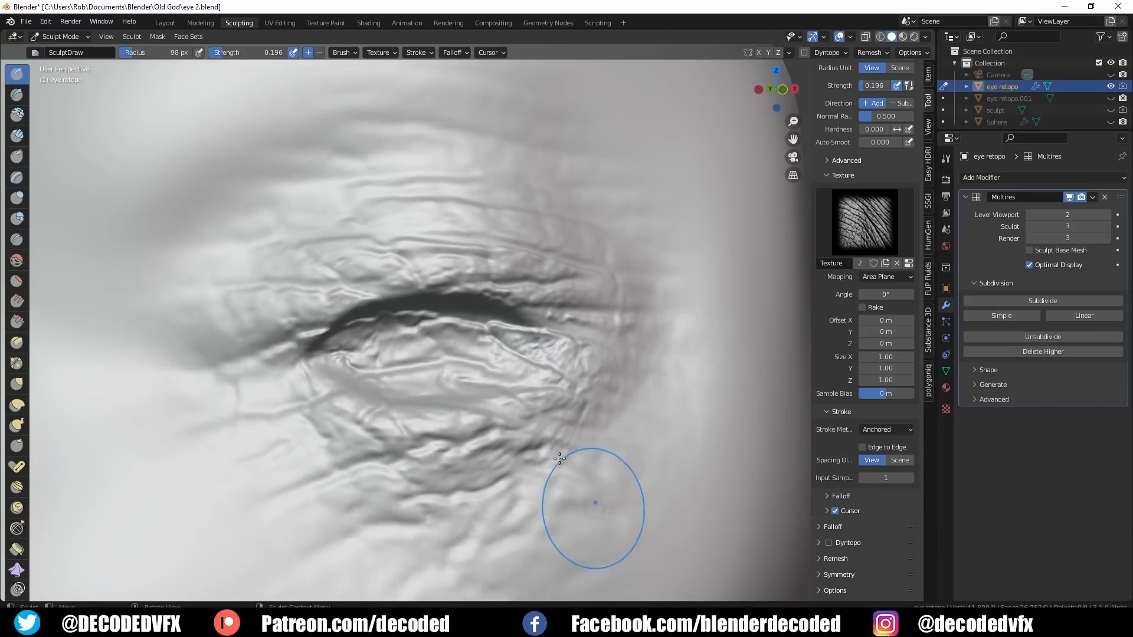
pyautogui.hotkey('alt', 'h')
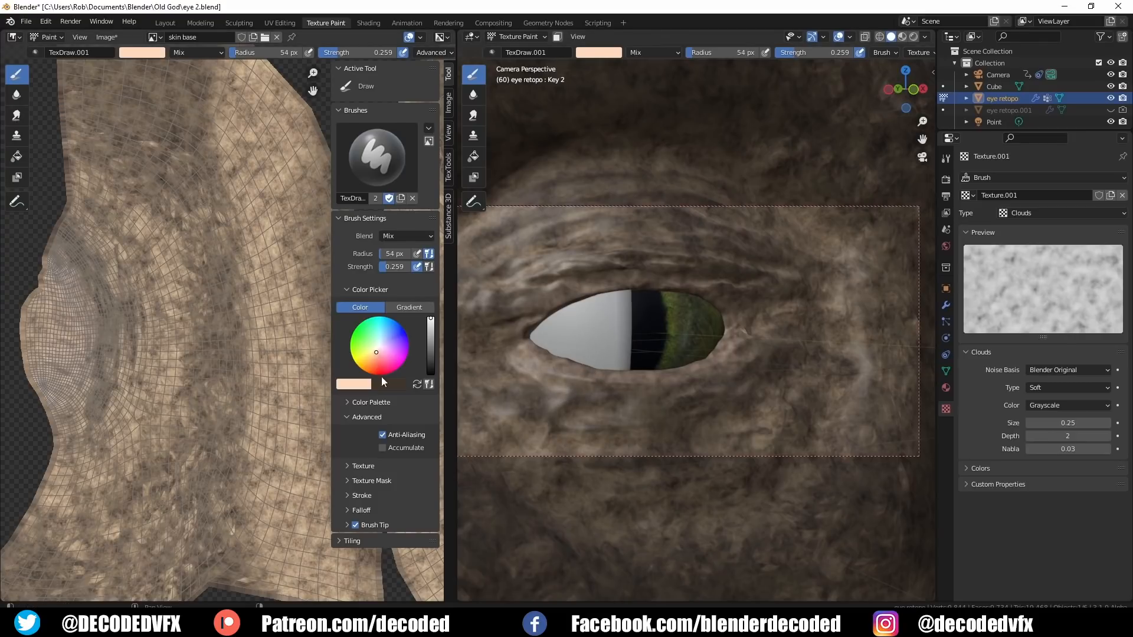
# Sample a dark brown and paint shading on the skin around the eye with a 100 px brush at strength 0.163
pyautogui.press('s')
pyautogui.scroll(-3, 769, 380)
pyautogui.press('f')
pyautogui.click(814, 397)
pyautogui.moveTo(723, 407); pyautogui.dragTo(679, 413)
pyautogui.hotkey('ctrl', 'z')
pyautogui.moveTo(391, 53); pyautogui.dragTo(384, 52)
pyautogui.moveTo(596, 386)
pyautogui.mouseDown()
pyautogui.moveTo(745, 446)
pyautogui.moveTo(814, 328)
pyautogui.mouseUp()
pyautogui.scroll(2, 590, 324)
pyautogui.moveTo(555, 351)
pyautogui.mouseDown()
pyautogui.moveTo(518, 437)
pyautogui.moveTo(651, 331)
pyautogui.mouseUp()
# Switch the eye to rendered shading and darken the skin below it with the dark brown brush
pyautogui.press('z')
pyautogui.click(778, 347)
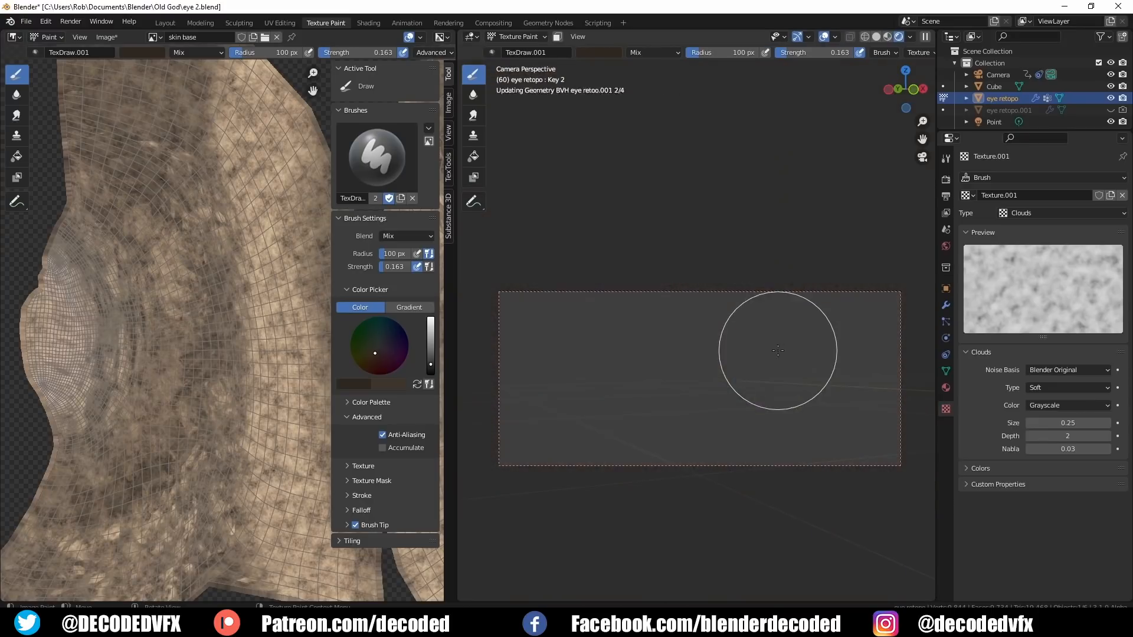
pyautogui.moveTo(620, 443)
pyautogui.mouseDown()
pyautogui.moveTo(607, 481)
pyautogui.moveTo(616, 483)
pyautogui.mouseUp()
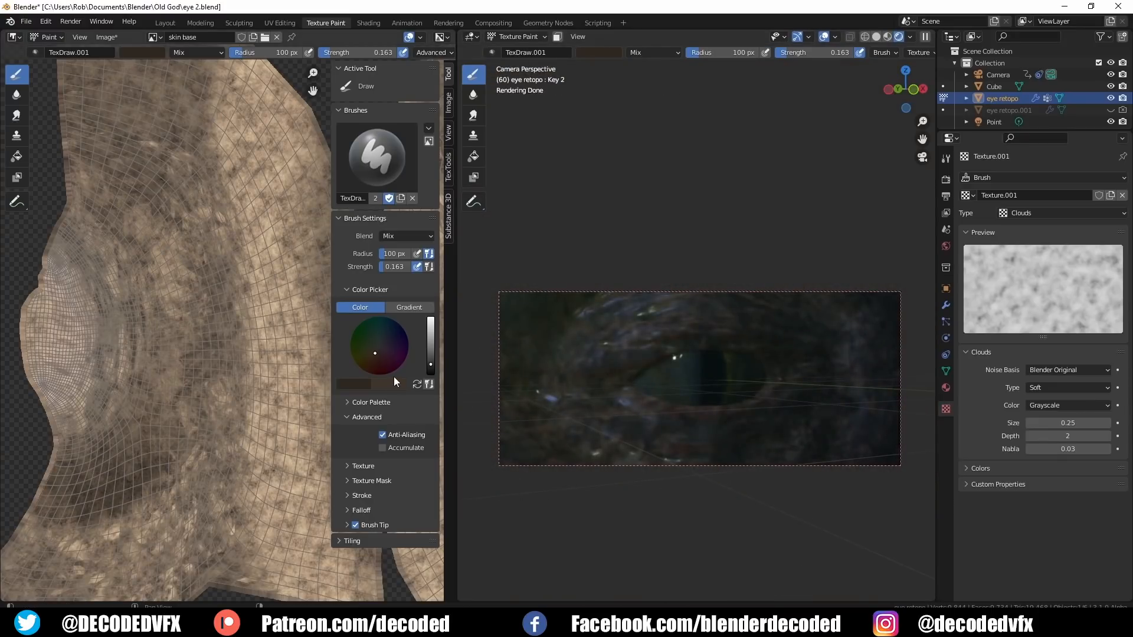
# Set the brush blend mode to Lighten, sample a muted reddish skin colour and return to material preview
pyautogui.click(198, 53)
pyautogui.click(195, 128)
pyautogui.press('s')
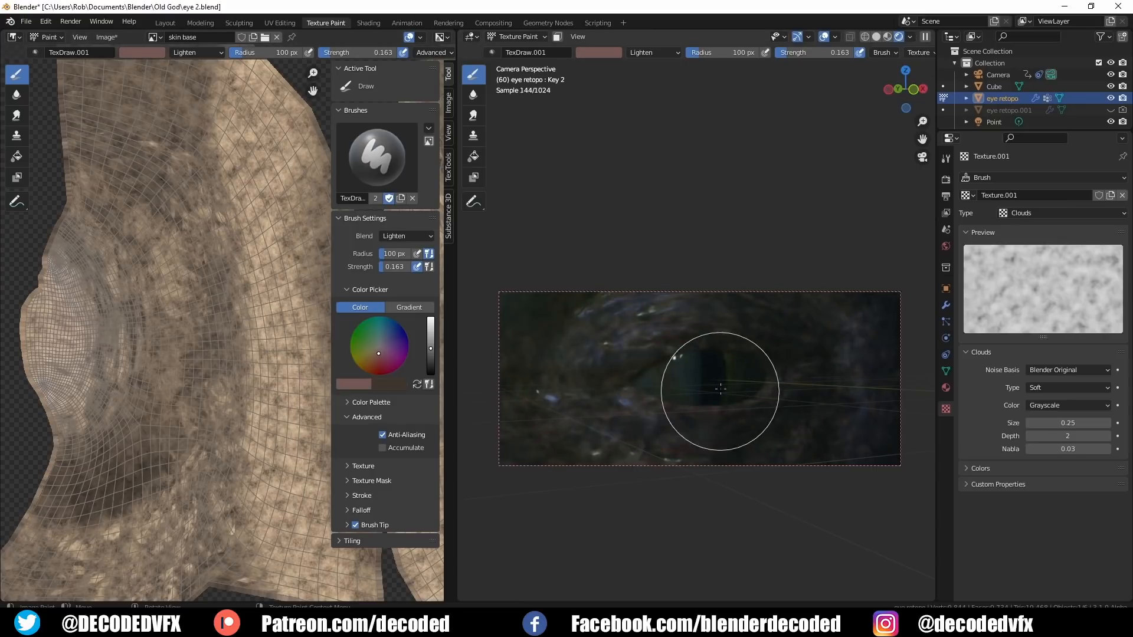
pyautogui.press('z')
pyautogui.click(723, 404)
pyautogui.scroll(3, 724, 405)
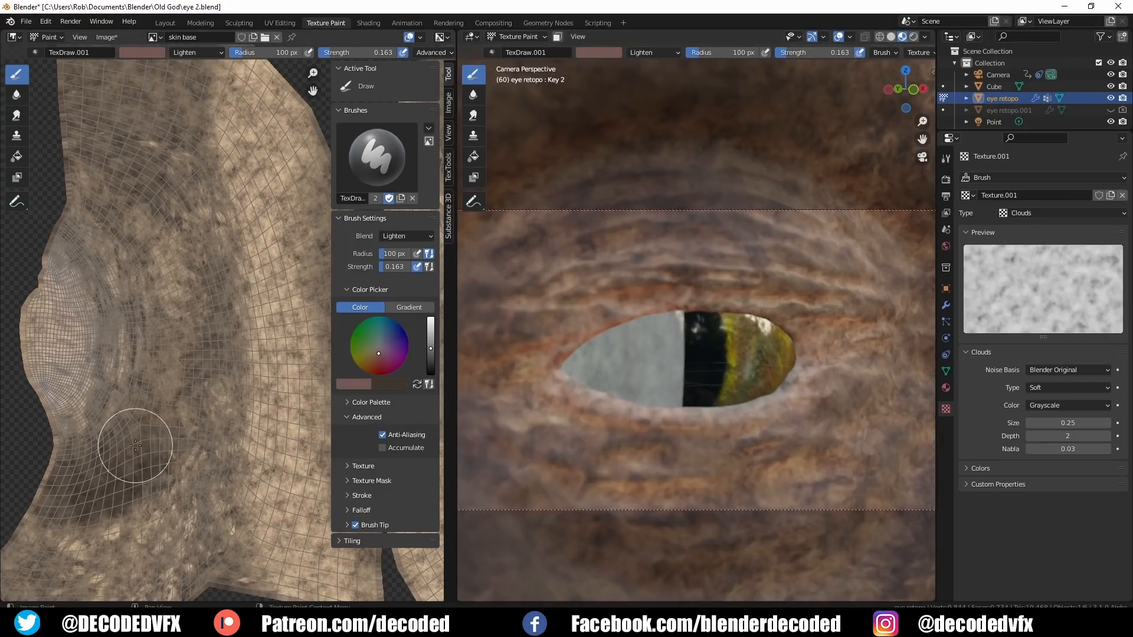
# Sample a lighter pinkish skin colour at brush strength 0.719 and bring the eye into a close user-perspective view
pyautogui.scroll(-2, 135, 445)
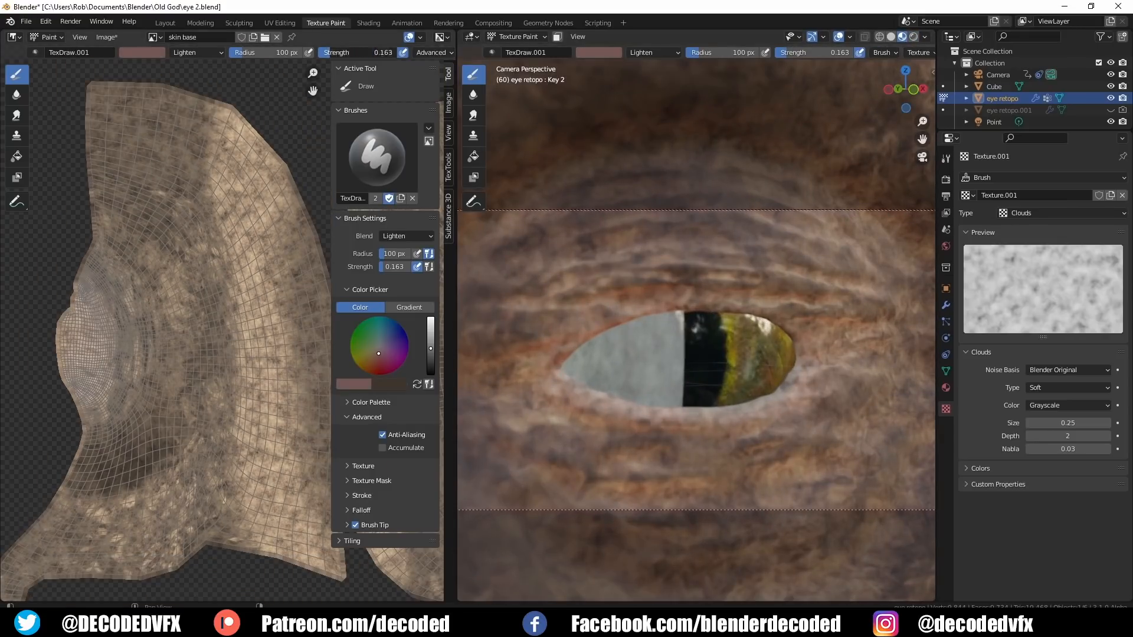
pyautogui.press('s')
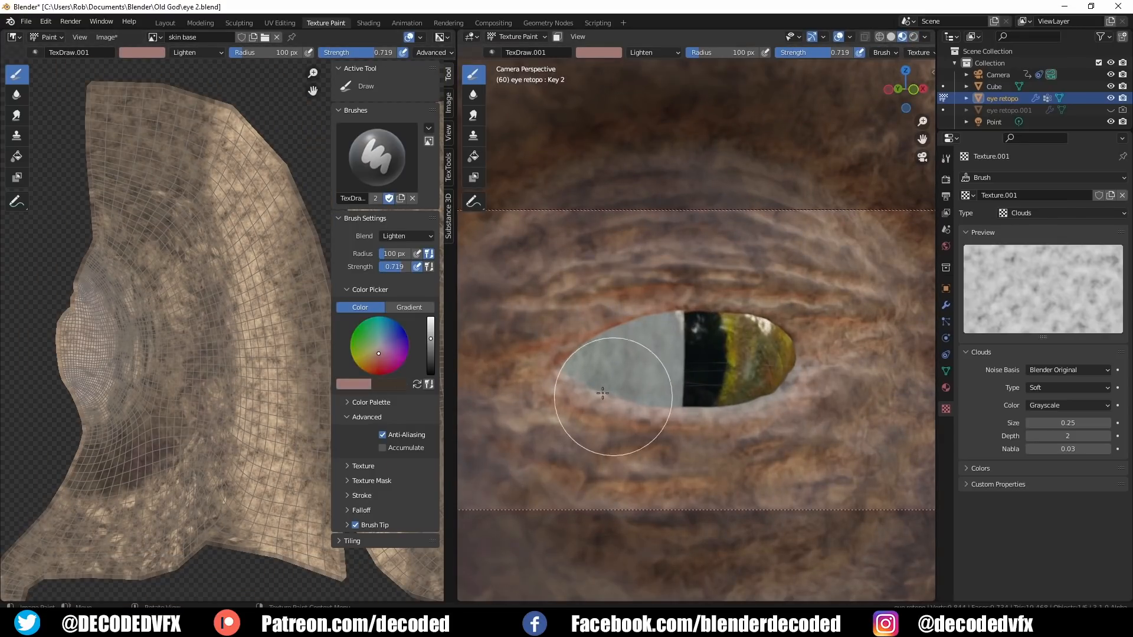
pyautogui.moveTo(796, 343); pyautogui.dragTo(733, 329, button='middle')
pyautogui.scroll(5, 733, 329)
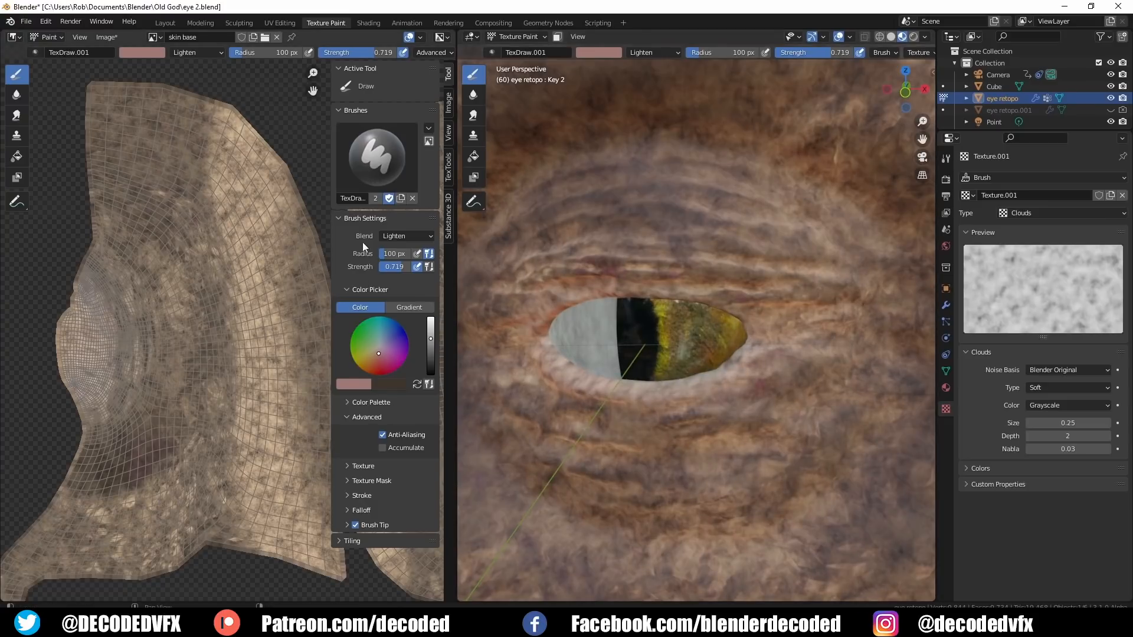
# Set the brush blend mode to Multiply and darken the skin folds around the eye at strength 0.237
pyautogui.click(193, 53)
pyautogui.click(190, 89)
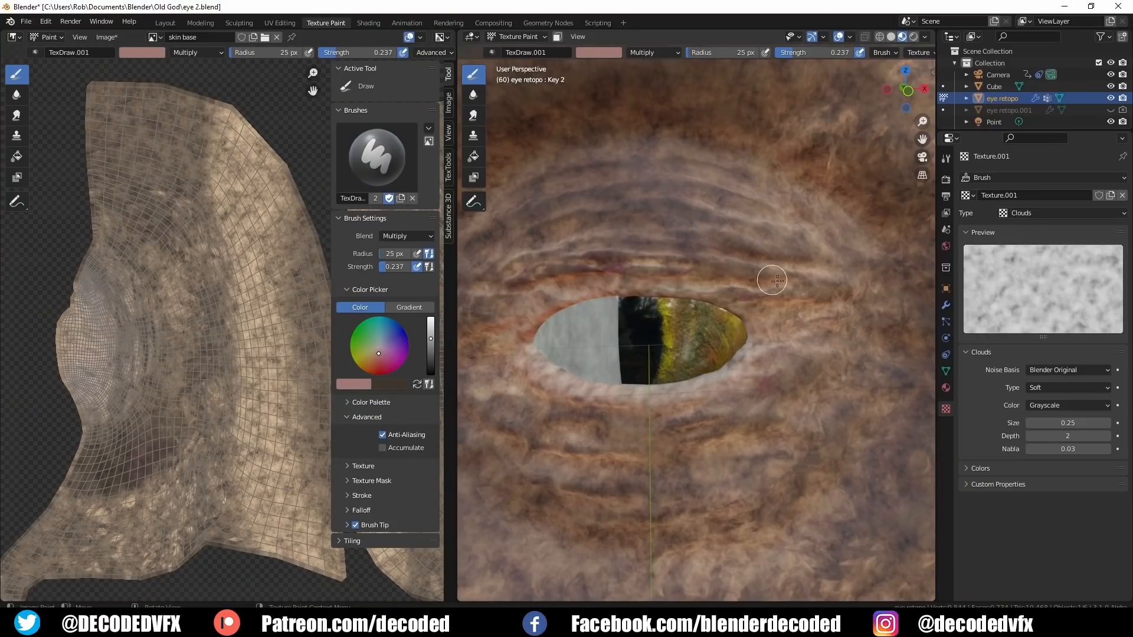
pyautogui.moveTo(702, 506); pyautogui.dragTo(718, 400, button='middle')
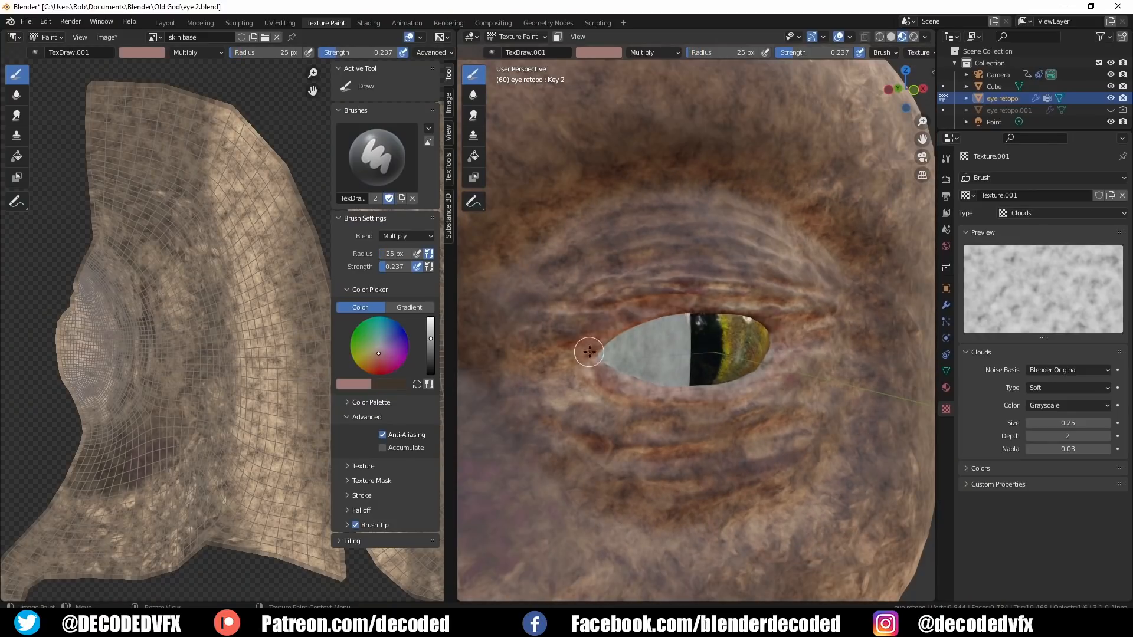
pyautogui.scroll(-3, 700, 400)
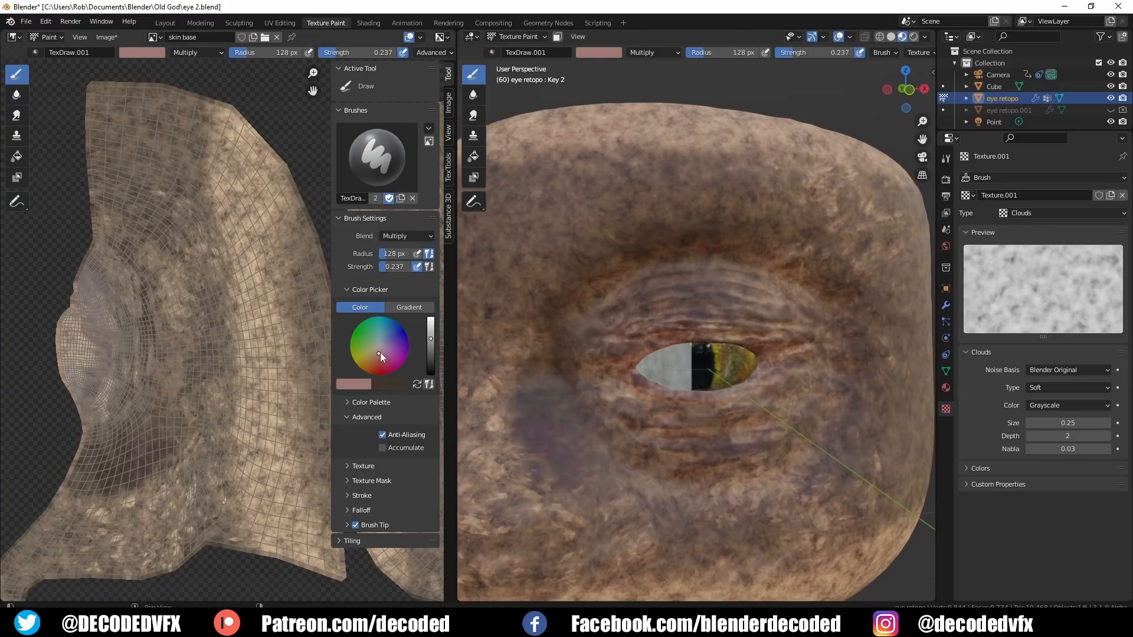
pyautogui.moveTo(586, 494)
pyautogui.mouseDown()
pyautogui.moveTo(708, 549)
pyautogui.moveTo(830, 283)
pyautogui.moveTo(607, 140)
pyautogui.mouseUp()
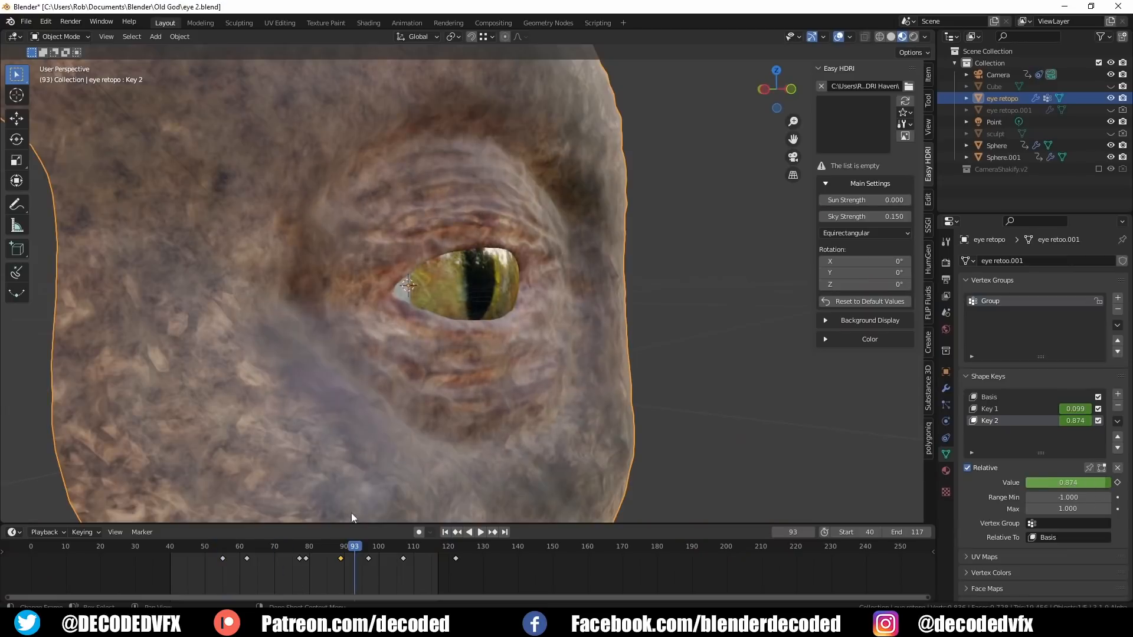
# Test the eyelid shape keys with Key 1 at 0.000 and Key 2 at -1.000, and play back the animation
pyautogui.scroll(3, 451, 339)
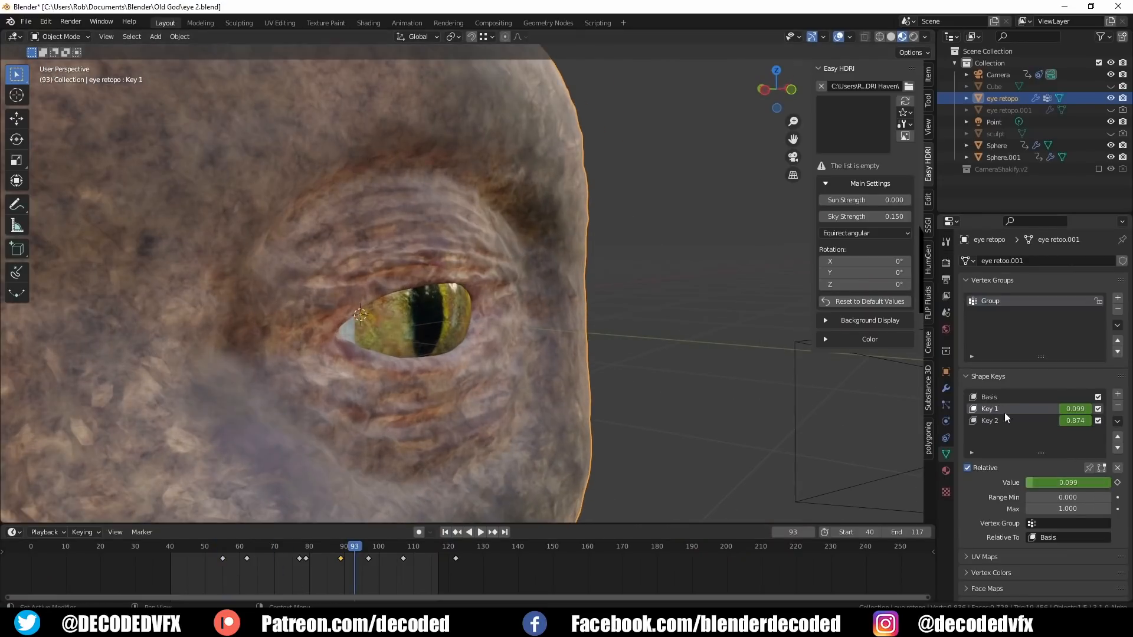
pyautogui.moveTo(1075, 408); pyautogui.dragTo(1054, 426)
pyautogui.press('space')
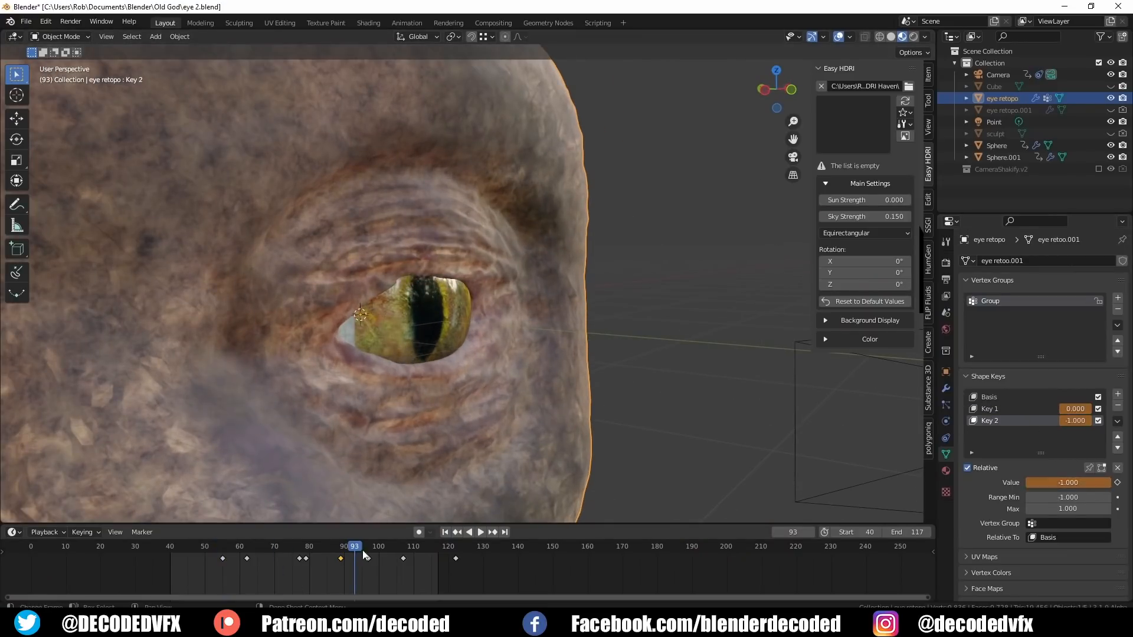
pyautogui.click(340, 568)
pyautogui.click(340, 568)
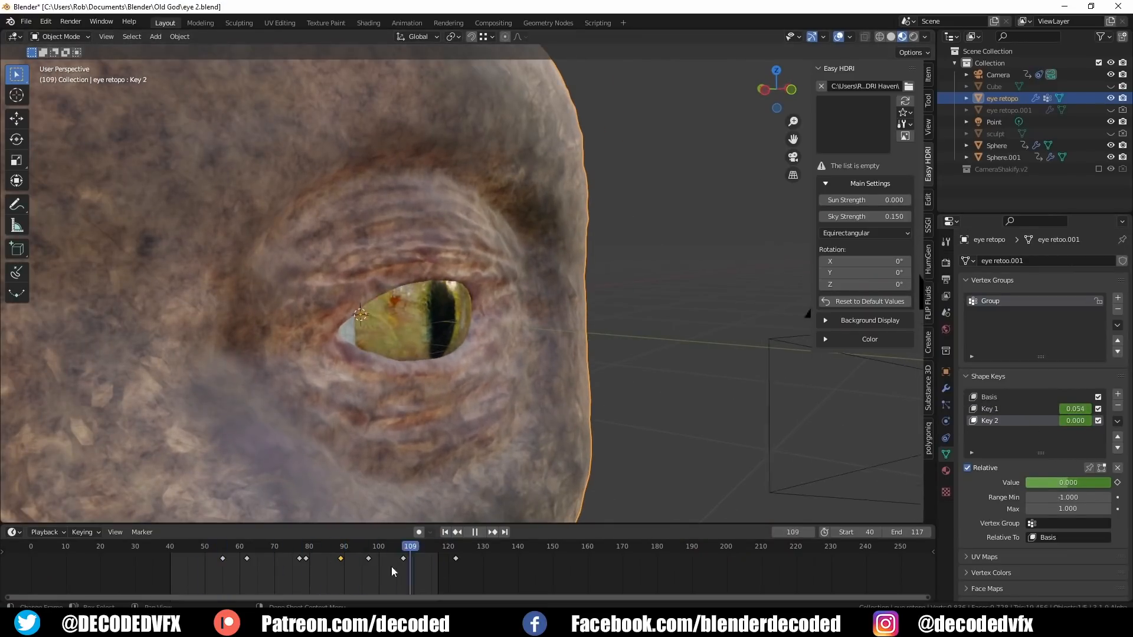
# Play the eye animation through the camera, stop it and preview the shot in rendered shading
pyautogui.press('KP_0')
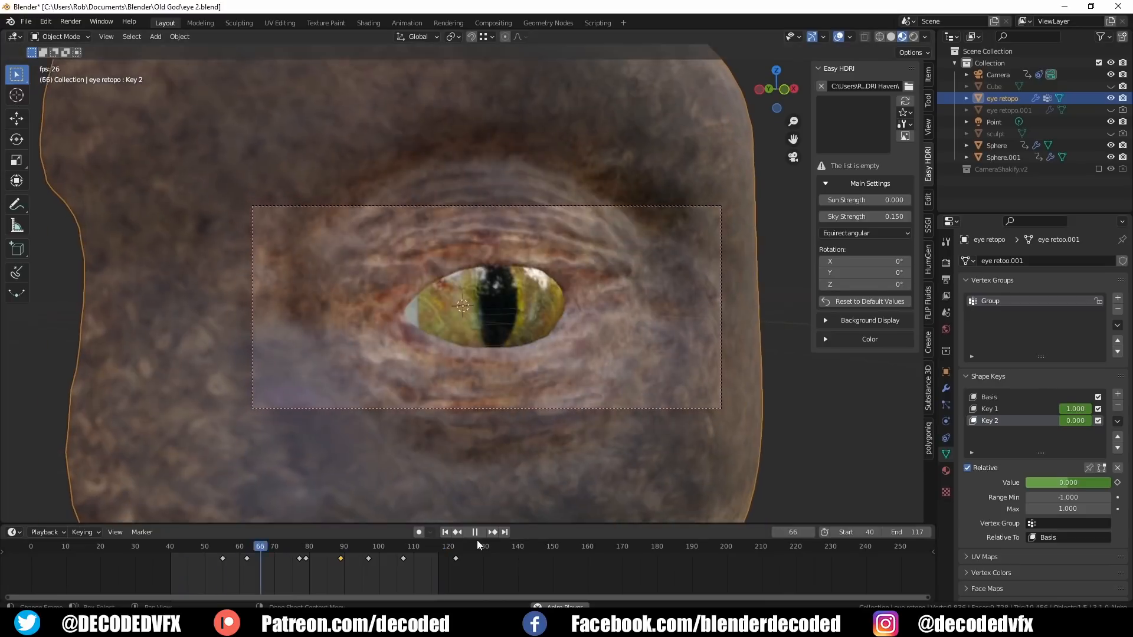
pyautogui.scroll(2, 515, 419)
pyautogui.press('space')
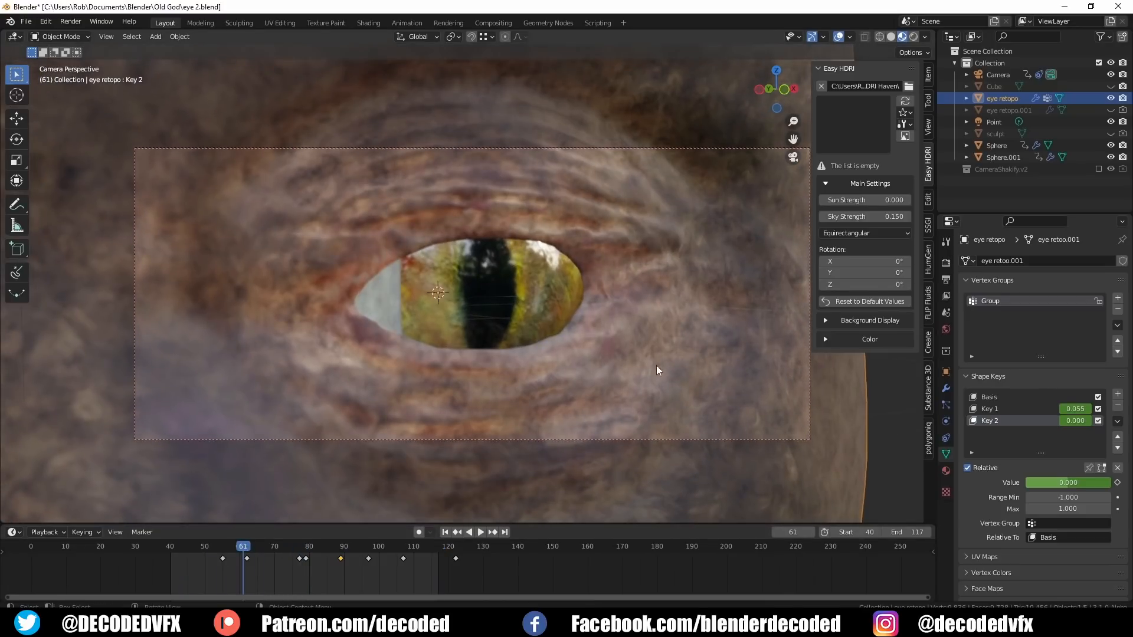
pyautogui.press('z')
pyautogui.press('8')
pyautogui.scroll(1, 440, 303)
pyautogui.press('n')
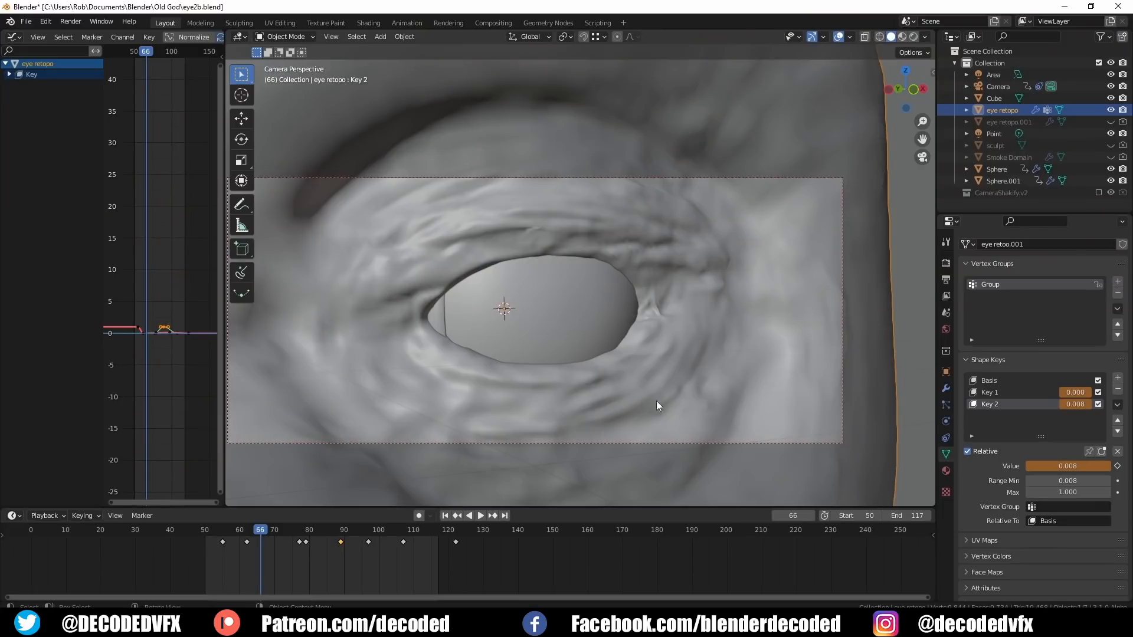
# Adjust the eyelid's Key 1 and Key 2 shape keys, and rotate Sphere.001 about -12.5° around the global Z axis
pyautogui.moveTo(1075, 392)
pyautogui.mouseDown()
pyautogui.moveTo(1115, 391)
pyautogui.moveTo(1075, 392)
pyautogui.mouseUp()
pyautogui.moveTo(1069, 392)
pyautogui.mouseDown()
pyautogui.moveTo(1094, 405)
pyautogui.moveTo(1060, 405)
pyautogui.mouseUp()
pyautogui.click(442, 324)
pyautogui.press('r')
pyautogui.press('z')
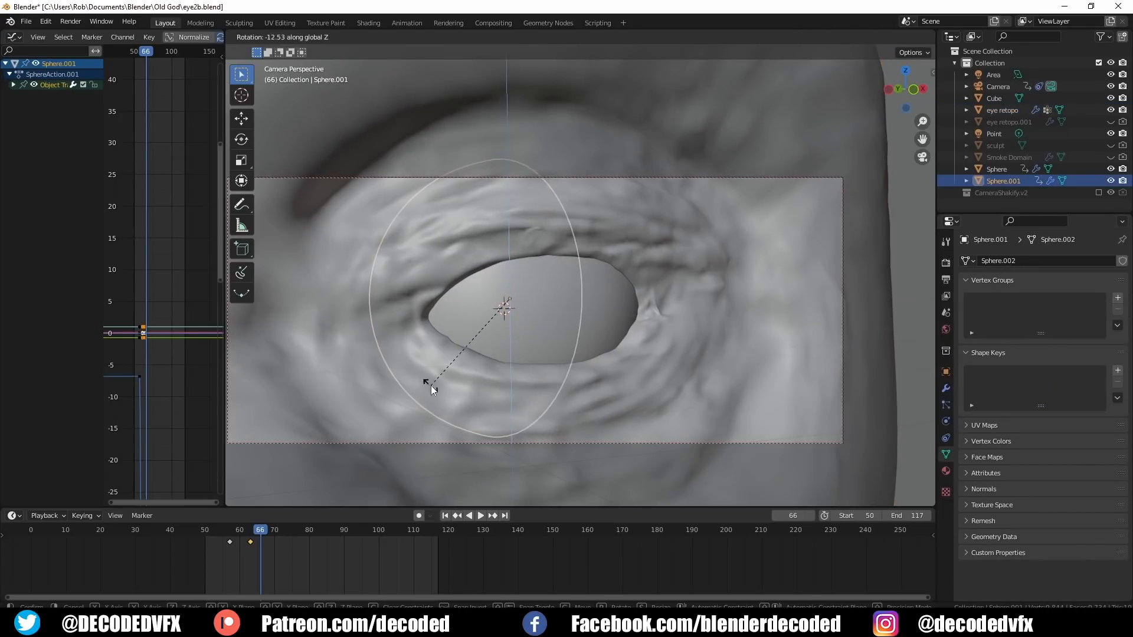
pyautogui.click(430, 385)
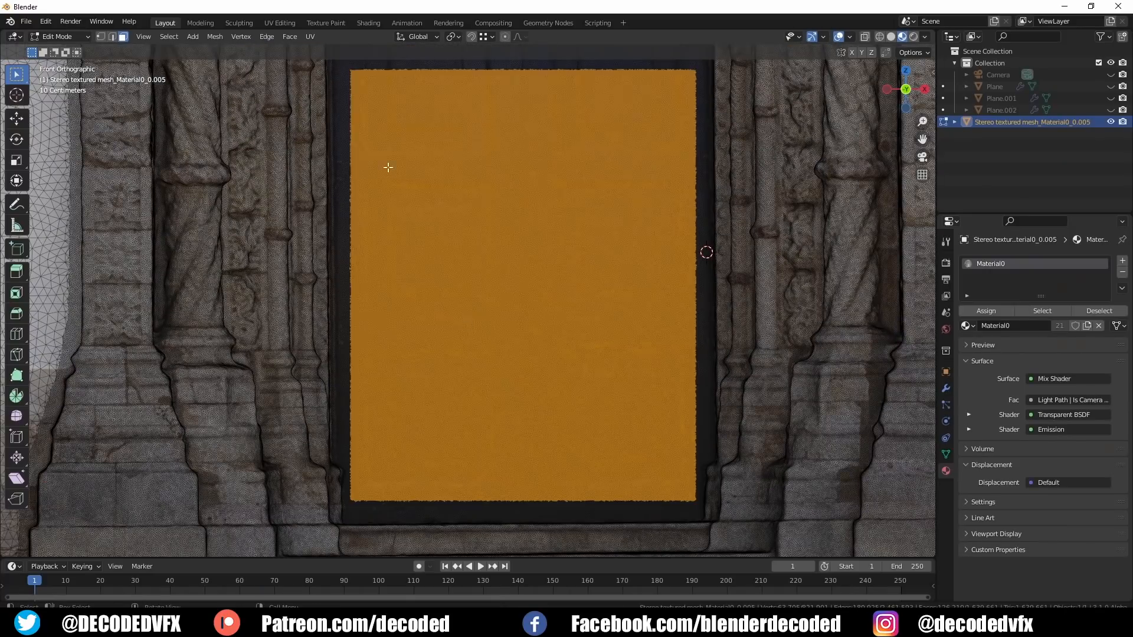
# Box-select the faces filling the doorway's rectangular opening in wireframe and delete them
pyautogui.press('z')
pyautogui.moveTo(695, 501)
pyautogui.mouseDown()
pyautogui.moveTo(435, 121)
pyautogui.moveTo(349, 70)
pyautogui.mouseUp()
pyautogui.press('z')
pyautogui.press('x')
pyautogui.click(468, 204)
# Circle-select the faces filling the doorway's three-lobed arch above the rectangular opening and delete them
pyautogui.keyDown('shift'); pyautogui.moveTo(467, 205); pyautogui.dragTo(427, 528, button='middle'); pyautogui.keyUp('shift')
pyautogui.press('c')
pyautogui.moveTo(599, 375)
pyautogui.mouseDown()
pyautogui.moveTo(366, 284)
pyautogui.moveTo(472, 177)
pyautogui.moveTo(476, 384)
pyautogui.moveTo(349, 242)
pyautogui.mouseUp()
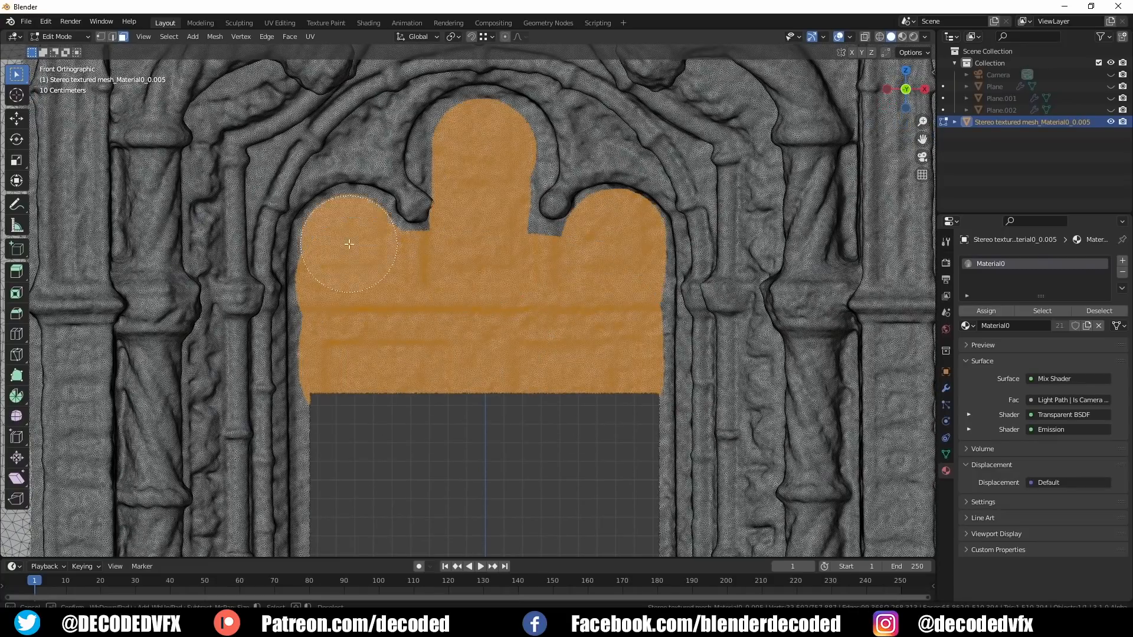
pyautogui.scroll(3, 461, 152)
pyautogui.scroll(-5, 472, 266)
pyautogui.press('x')
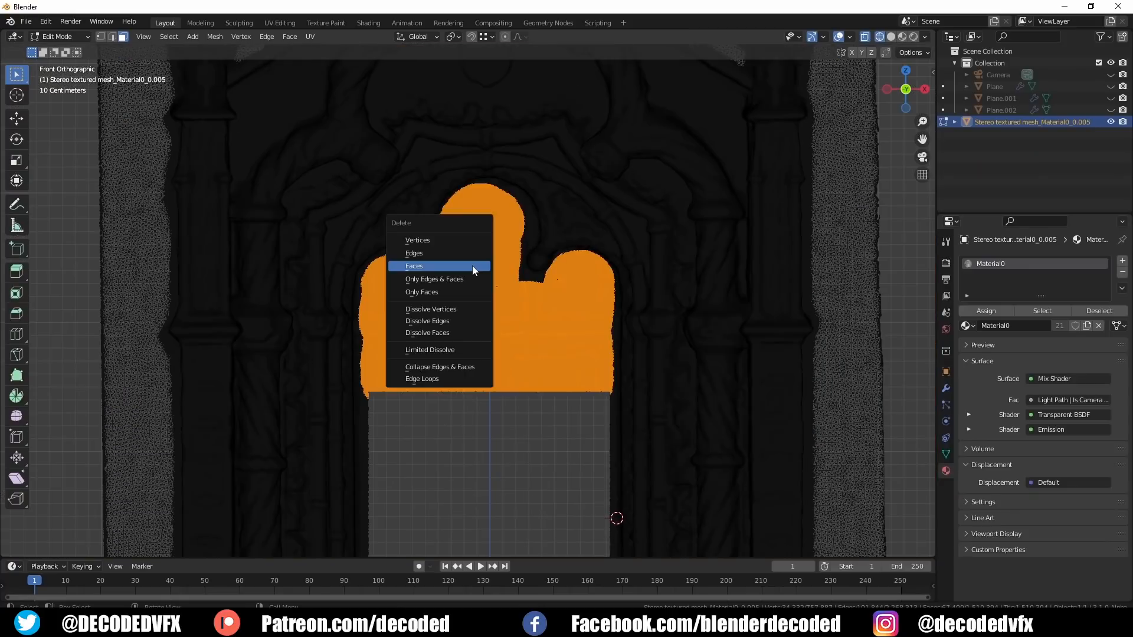
pyautogui.click(470, 262)
# Circle-select the leftover faces along the doorway's left jamb and delete them
pyautogui.scroll(-2, 392, 405)
pyautogui.scroll(6, 387, 377)
pyautogui.press('c')
pyautogui.moveTo(362, 106)
pyautogui.mouseDown()
pyautogui.moveTo(423, 507)
pyautogui.moveTo(374, 296)
pyautogui.moveTo(373, 97)
pyautogui.mouseUp()
pyautogui.rightClick(373, 83)
pyautogui.keyDown('shift'); pyautogui.moveTo(373, 82); pyautogui.dragTo(326, 445, button='middle'); pyautogui.keyUp('shift')
pyautogui.press('c')
pyautogui.moveTo(326, 437); pyautogui.dragTo(326, 253)
pyautogui.rightClick(327, 254)
pyautogui.press('x')
pyautogui.click(393, 353)
# Circle-select the leftover dark faces along the doorway's threshold, from the left jamb across to the right jamb
pyautogui.hotkey('shift', 'z')
pyautogui.moveTo(451, 364); pyautogui.dragTo(285, 132, button='middle')
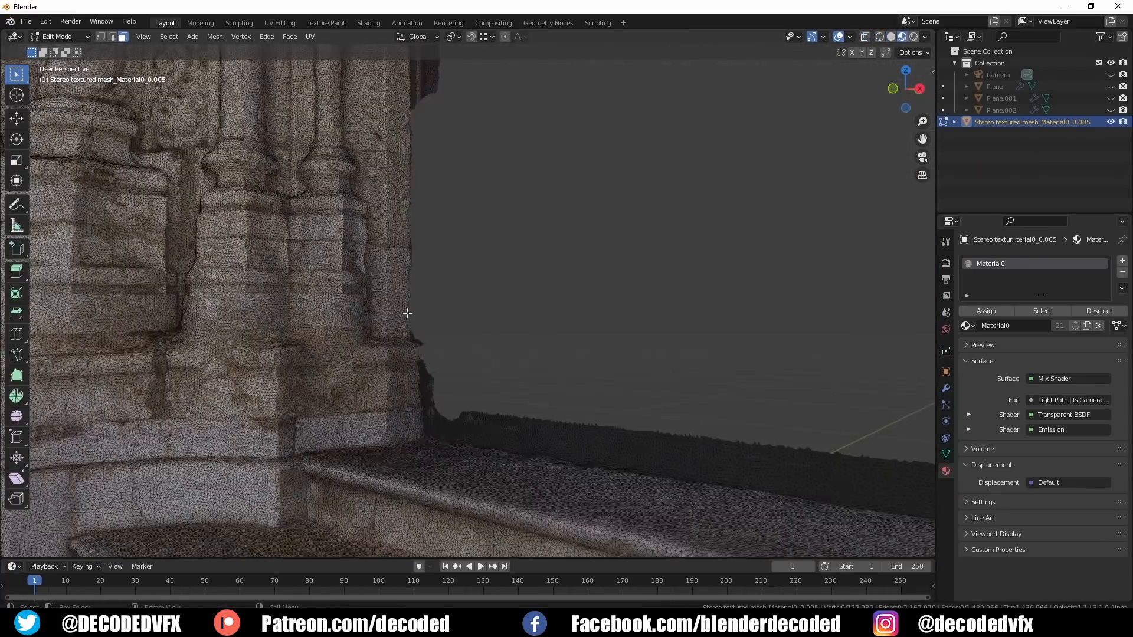
pyautogui.press('KP_1')
pyautogui.keyDown('shift'); pyautogui.moveTo(415, 381); pyautogui.dragTo(426, 315, button='middle'); pyautogui.keyUp('shift')
pyautogui.press('c')
pyautogui.moveTo(317, 250)
pyautogui.mouseDown()
pyautogui.moveTo(329, 248)
pyautogui.moveTo(370, 472)
pyautogui.moveTo(826, 463)
pyautogui.mouseUp()
pyautogui.rightClick(820, 464)
pyautogui.keyDown('shift'); pyautogui.moveTo(688, 467); pyautogui.dragTo(407, 329, button='middle'); pyautogui.keyUp('shift')
pyautogui.scroll(-1, 407, 330)
pyautogui.press('c')
pyautogui.moveTo(95, 371); pyautogui.dragTo(493, 367)
pyautogui.rightClick(421, 369)
pyautogui.keyDown('shift'); pyautogui.moveTo(809, 328); pyautogui.dragTo(242, 311, button='middle'); pyautogui.keyUp('shift')
pyautogui.press('c')
pyautogui.moveTo(112, 342)
pyautogui.mouseDown()
pyautogui.moveTo(799, 302)
pyautogui.moveTo(481, 336)
pyautogui.moveTo(177, 342)
pyautogui.mouseUp()
pyautogui.rightClick(845, 337)
# Extend the circle selection up the lower part of the right jamb and delete all selected faces
pyautogui.moveTo(854, 277); pyautogui.dragTo(859, 207)
pyautogui.keyDown('shift'); pyautogui.moveTo(859, 207); pyautogui.dragTo(552, 373, button='middle'); pyautogui.keyUp('shift')
pyautogui.moveTo(567, 378); pyautogui.dragTo(537, 125)
pyautogui.keyDown('shift'); pyautogui.moveTo(538, 266); pyautogui.dragTo(515, 475, button='middle'); pyautogui.keyUp('shift')
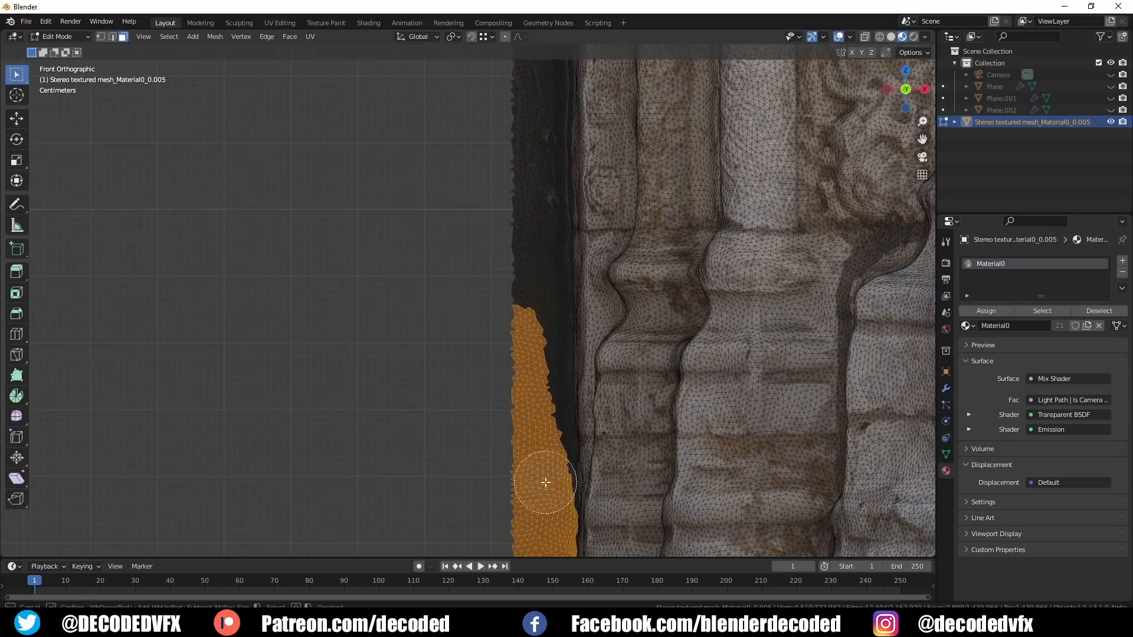
pyautogui.moveTo(554, 476); pyautogui.dragTo(514, 185)
pyautogui.keyDown('shift'); pyautogui.moveTo(513, 185); pyautogui.dragTo(468, 307, button='middle'); pyautogui.keyUp('shift')
pyautogui.moveTo(495, 412); pyautogui.dragTo(453, 146)
pyautogui.keyDown('shift'); pyautogui.moveTo(453, 146); pyautogui.dragTo(416, 405, button='middle'); pyautogui.keyUp('shift')
pyautogui.moveTo(445, 415); pyautogui.dragTo(443, 155)
pyautogui.keyDown('ctrl'); pyautogui.moveTo(448, 453); pyautogui.dragTo(448, 531, button='middle'); pyautogui.keyUp('ctrl')
pyautogui.keyDown('shift'); pyautogui.moveTo(395, 227); pyautogui.dragTo(371, 430, button='middle'); pyautogui.keyUp('shift')
pyautogui.moveTo(429, 455); pyautogui.dragTo(421, 72)
pyautogui.rightClick(422, 71)
pyautogui.press('x')
pyautogui.click(363, 371)
pyautogui.scroll(-5, 299, 369)
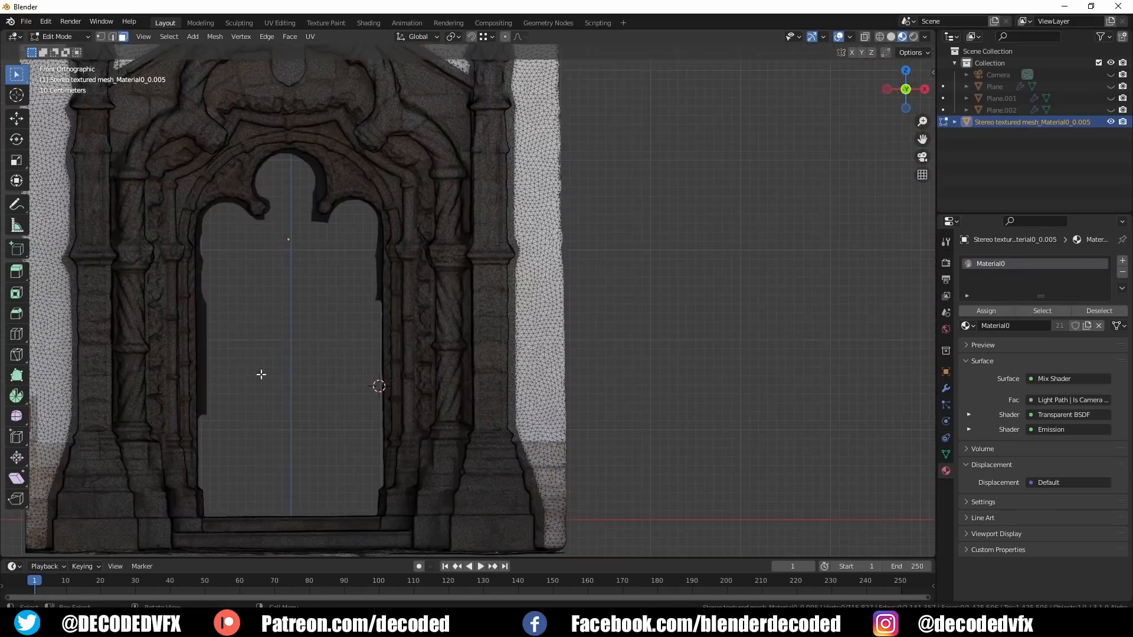
# Circle-select the remaining strip of faces along the upper right jamb and delete it
pyautogui.scroll(5, 391, 494)
pyautogui.press('c')
pyautogui.moveTo(392, 493); pyautogui.dragTo(397, 193)
pyautogui.rightClick(397, 192)
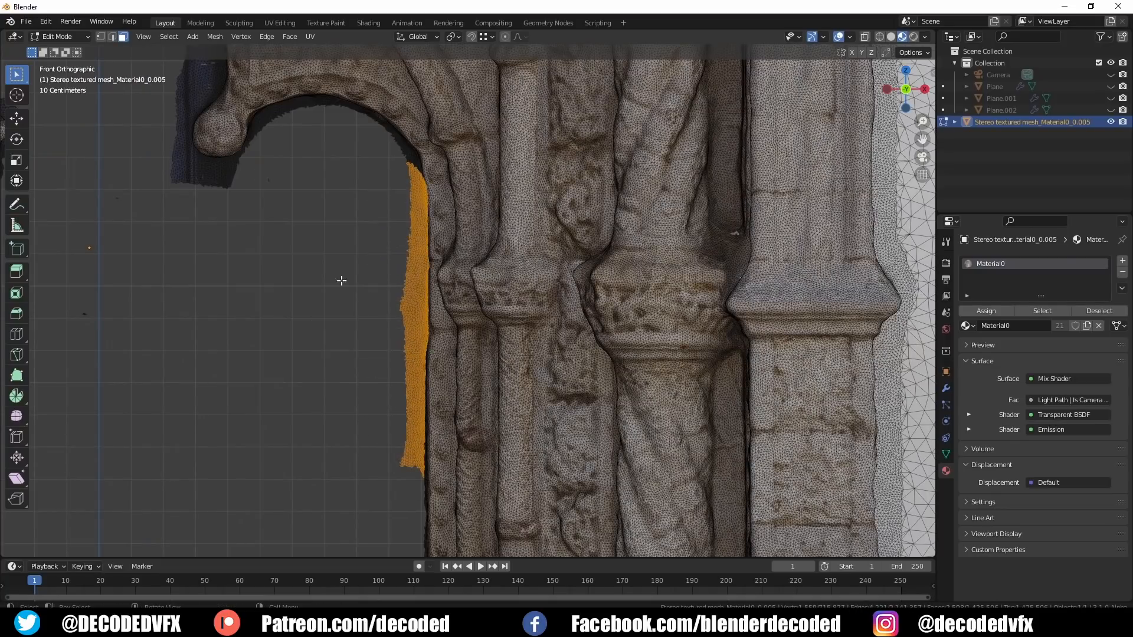
pyautogui.press('x')
pyautogui.click(340, 280)
# Circle-select the leftover faces lining the underside and back edge of the doorway's lobed arch
pyautogui.keyDown('shift'); pyautogui.moveTo(332, 158); pyautogui.dragTo(419, 221, button='middle'); pyautogui.keyUp('shift')
pyautogui.scroll(4, 413, 183)
pyautogui.press('c')
pyautogui.moveTo(597, 282)
pyautogui.mouseDown()
pyautogui.moveTo(391, 167)
pyautogui.moveTo(209, 296)
pyautogui.mouseUp()
pyautogui.rightClick(124, 261)
pyautogui.moveTo(124, 261); pyautogui.dragTo(459, 348, button='middle')
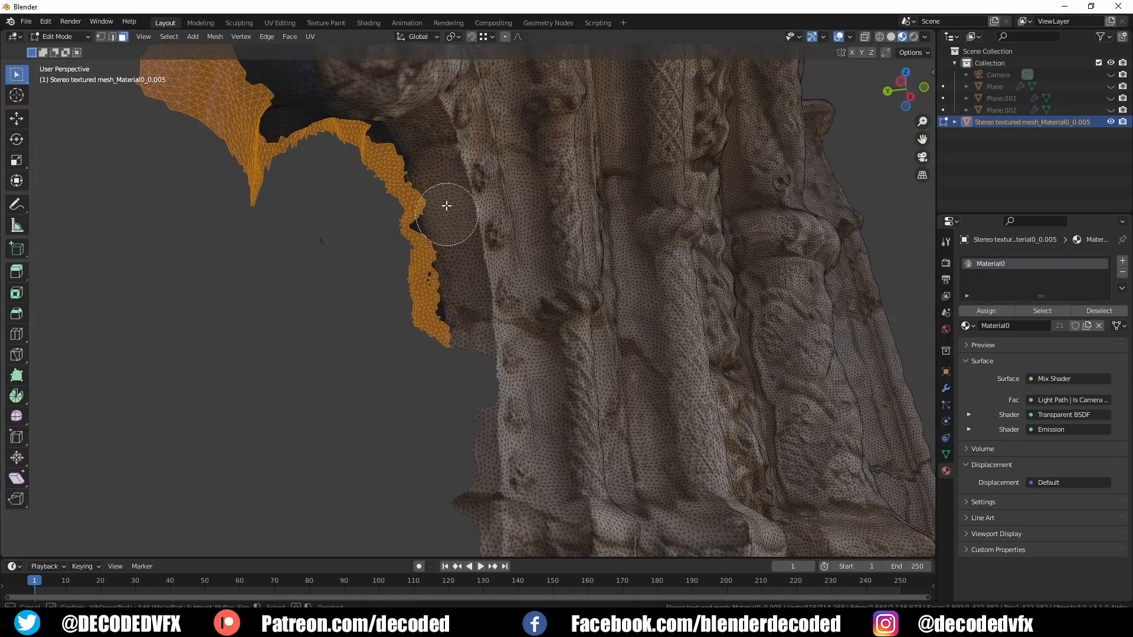
pyautogui.moveTo(449, 223); pyautogui.dragTo(379, 114, button='middle')
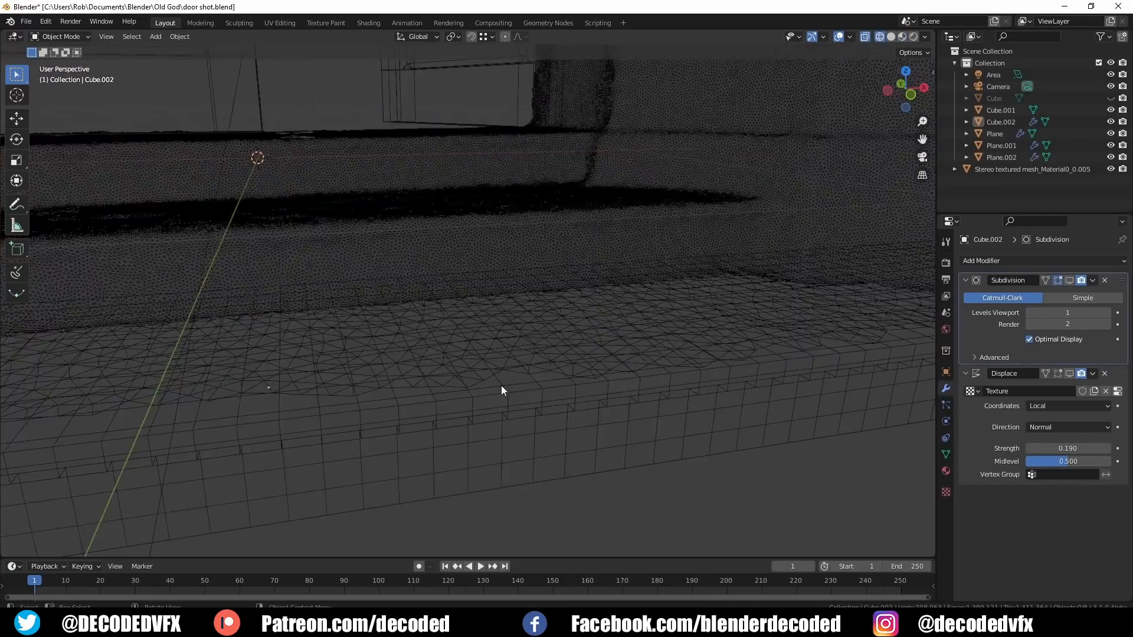
# Switch to solid shading and show the Subdivision and Displace modifiers of the bottom step, Cube.002, in the viewport
pyautogui.press('z')
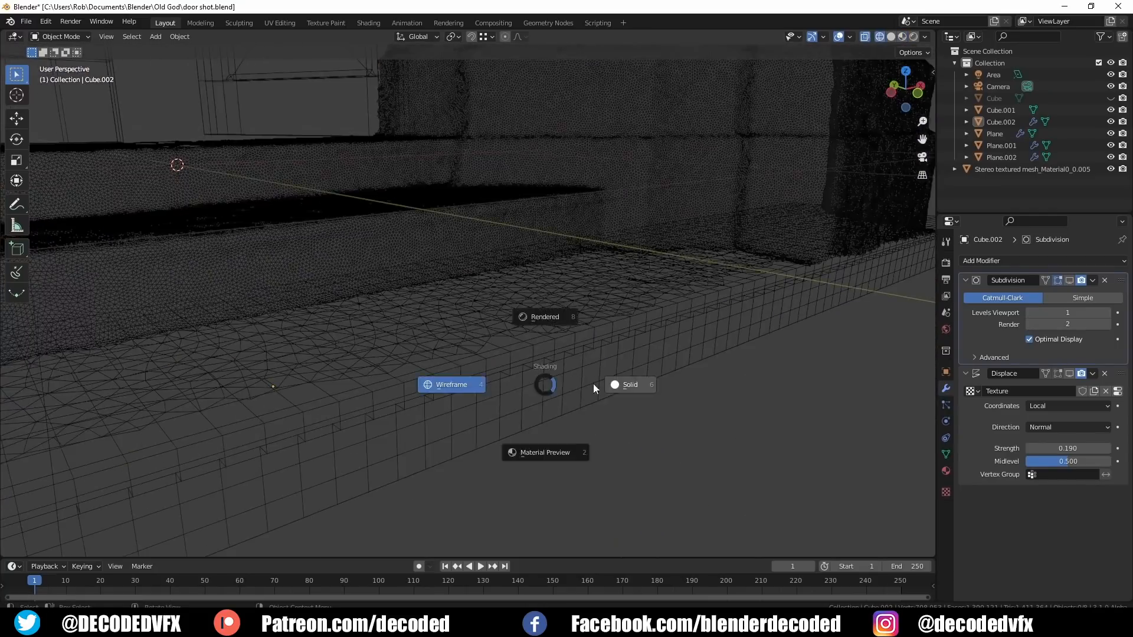
pyautogui.click(629, 384)
pyautogui.click(708, 318)
pyautogui.click(1069, 281)
pyautogui.click(1069, 375)
# Adjust the bottom step's displacement texture and set the Displace strength to 0.040
pyautogui.click(1117, 391)
pyautogui.moveTo(1067, 506)
pyautogui.mouseDown()
pyautogui.moveTo(1095, 505)
pyautogui.moveTo(1054, 505)
pyautogui.mouseUp()
pyautogui.click(945, 388)
pyautogui.moveTo(1075, 448); pyautogui.dragTo(1066, 448)
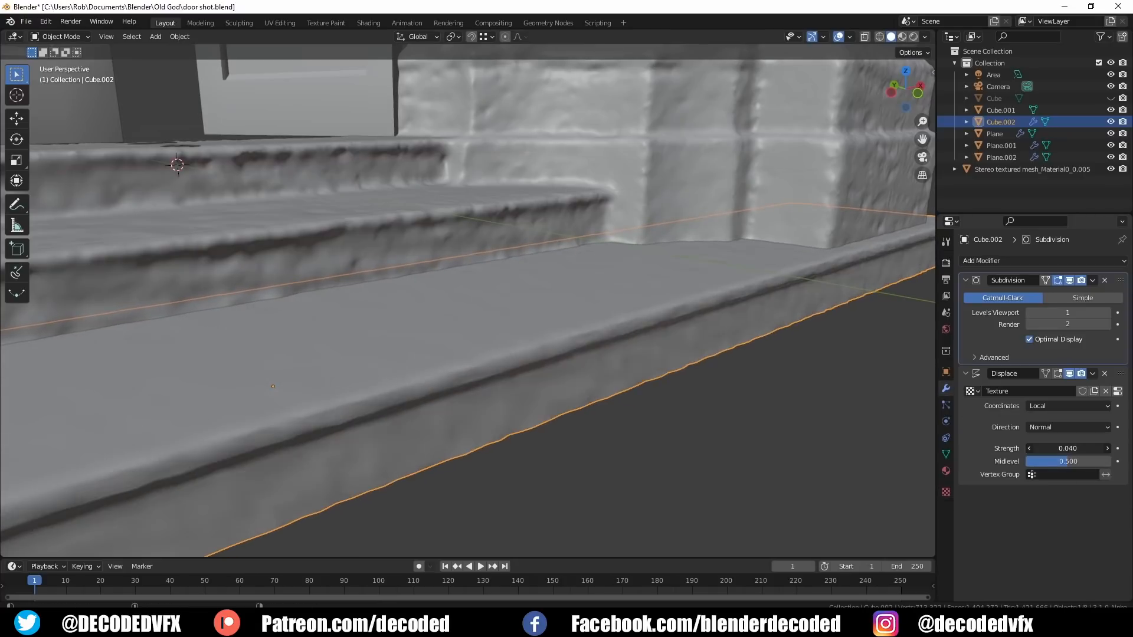
# Apply the bottom step's Subdivision and Displace modifiers and deselect everything
pyautogui.scroll(-4, 450, 328)
pyautogui.moveTo(450, 328); pyautogui.dragTo(373, 324, button='middle')
pyautogui.hotkey('ctrl', 'a')
pyautogui.hotkey('ctrl', 'a')
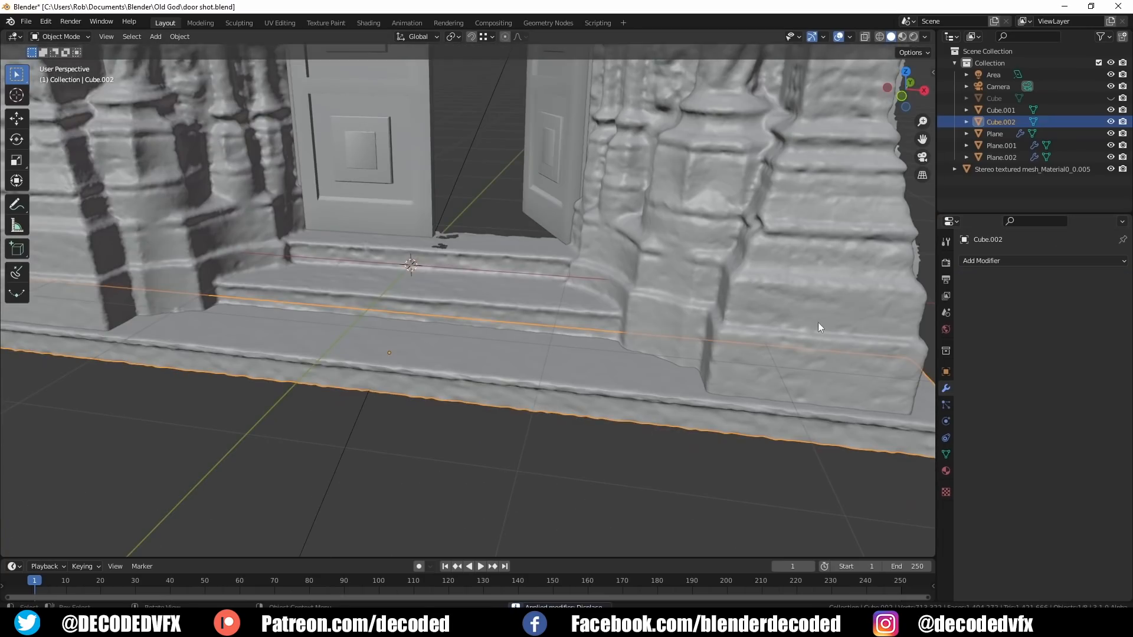
pyautogui.hotkey('shift', 'z')
pyautogui.scroll(6, 534, 308)
pyautogui.hotkey('alt', 'a')
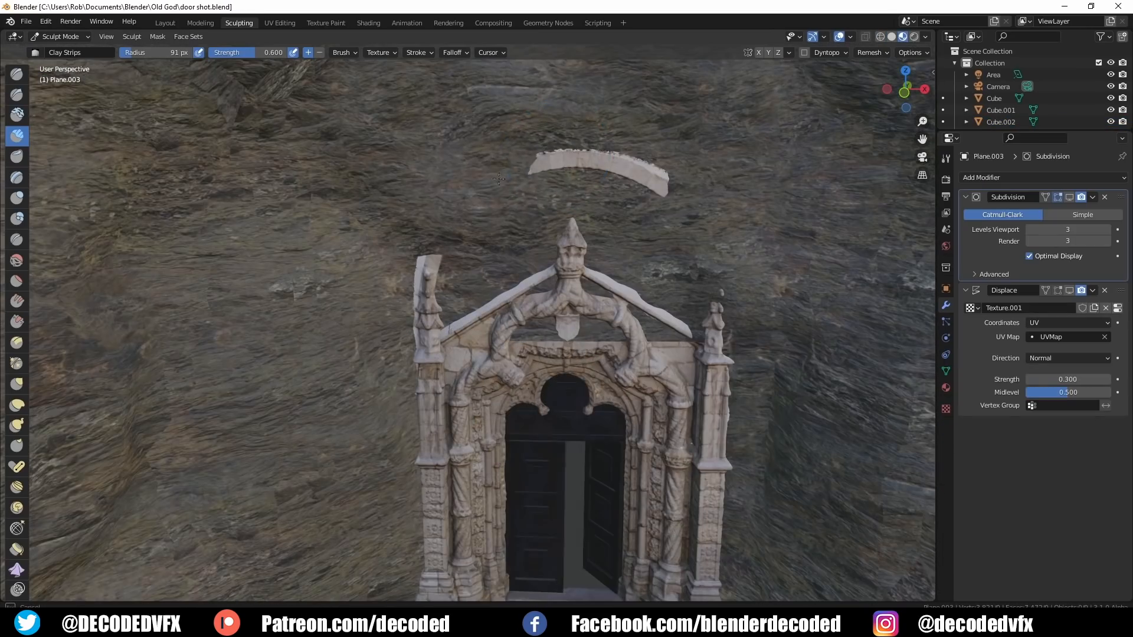
# Sculpt the Plane.003 rock face with Clay Strips along both sides of the arch above the doorway to expose the arch
pyautogui.moveTo(499, 179); pyautogui.dragTo(428, 253)
pyautogui.moveTo(670, 186); pyautogui.dragTo(716, 299)
pyautogui.scroll(4, 716, 299)
pyautogui.moveTo(608, 266); pyautogui.dragTo(574, 263, button='middle')
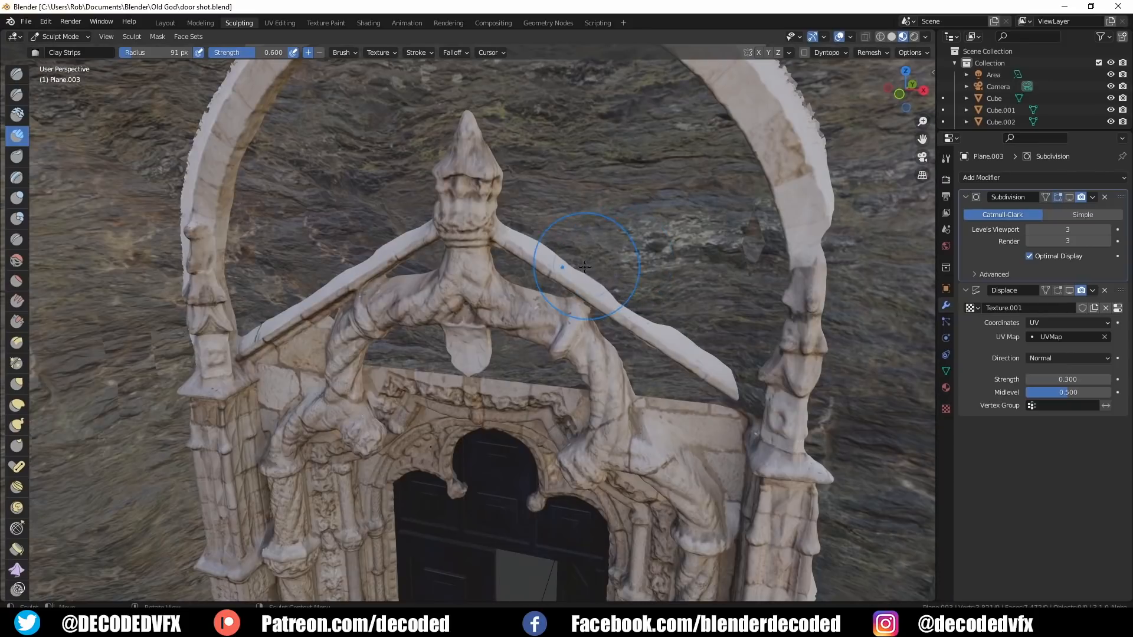
pyautogui.moveTo(376, 240); pyautogui.dragTo(390, 229, button='middle')
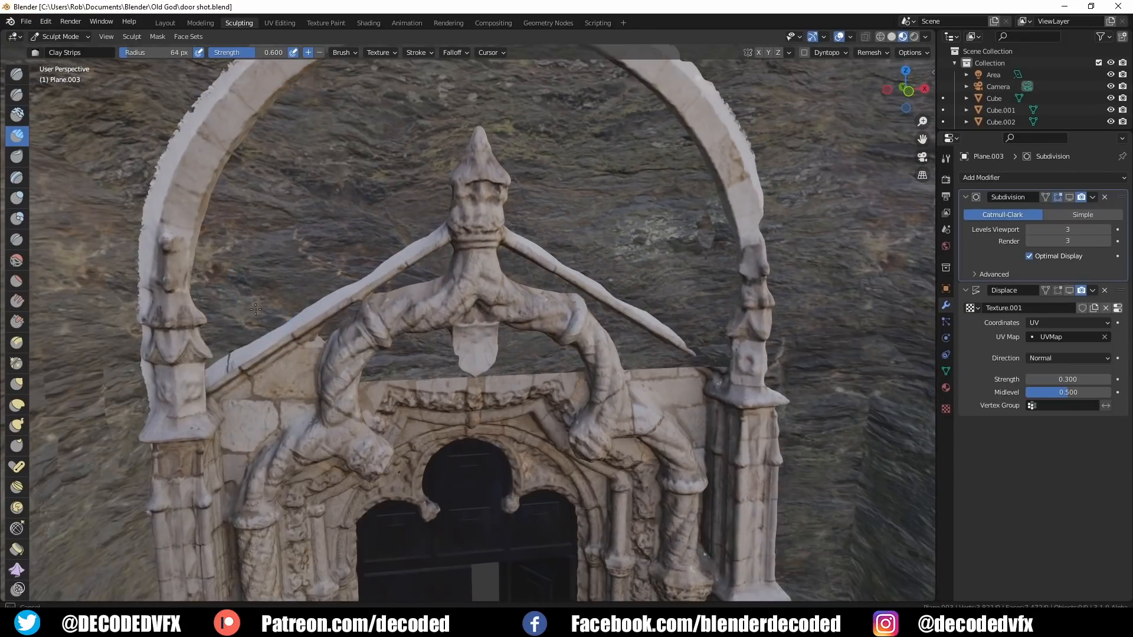
pyautogui.scroll(-7, 443, 240)
pyautogui.keyDown('shift'); pyautogui.moveTo(127, 174); pyautogui.dragTo(303, 230, button='middle'); pyautogui.keyUp('shift')
pyautogui.scroll(-1, 302, 230)
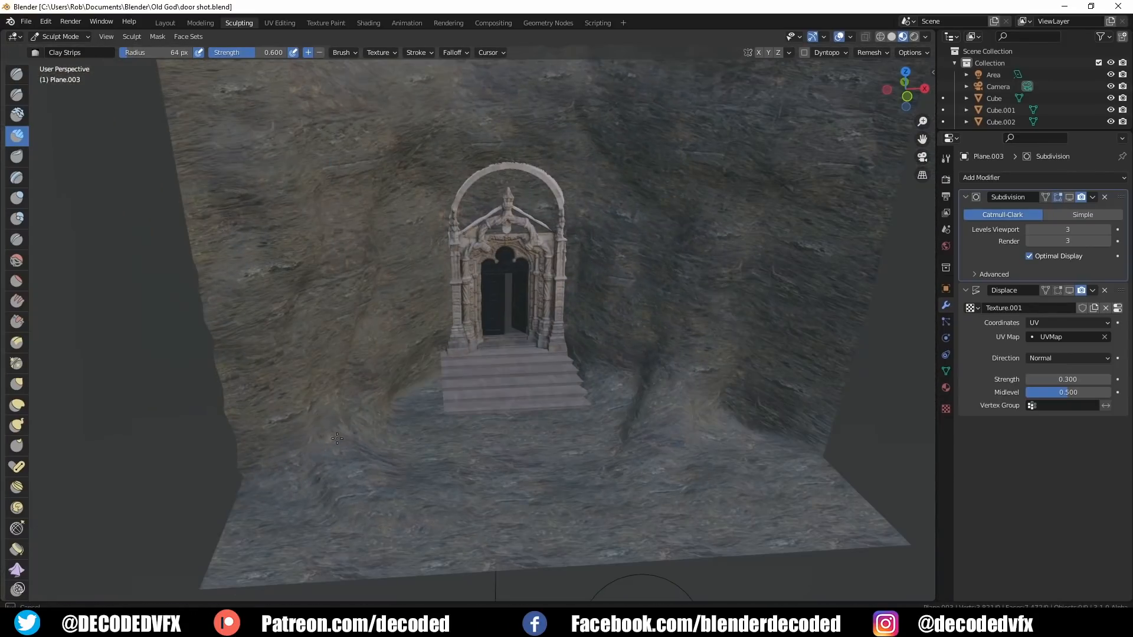
pyautogui.moveTo(324, 445); pyautogui.dragTo(298, 442, button='middle')
pyautogui.scroll(4, 327, 413)
# Show the rock face's Subdivision and Displace modifiers in the viewport and preview the shot through the camera in rendered shading
pyautogui.click(1068, 281)
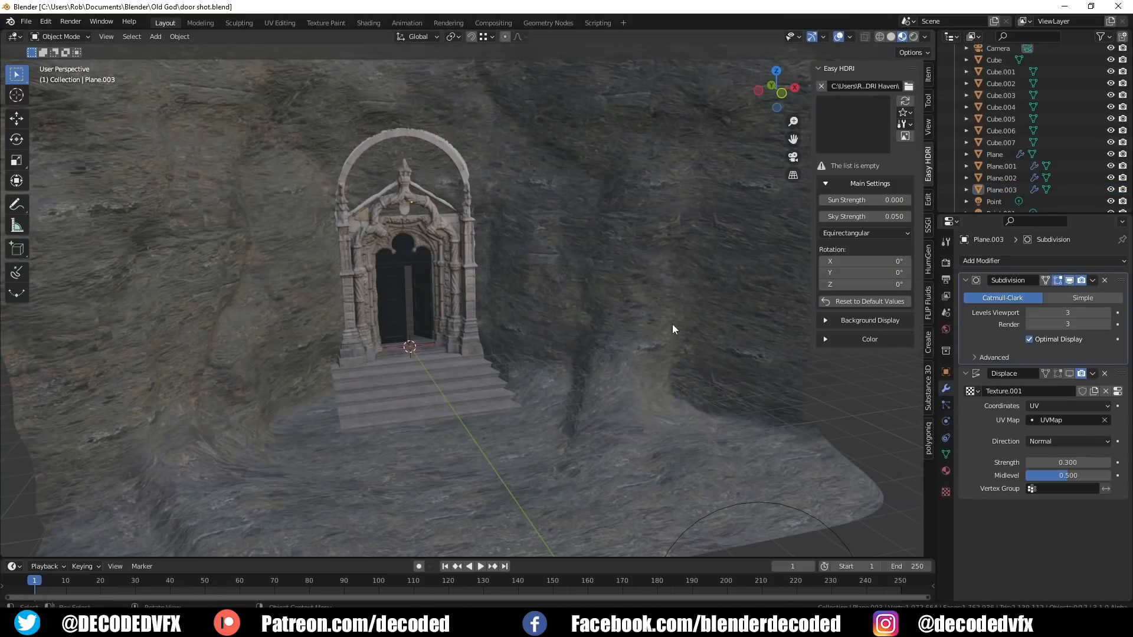
pyautogui.press('KP_0')
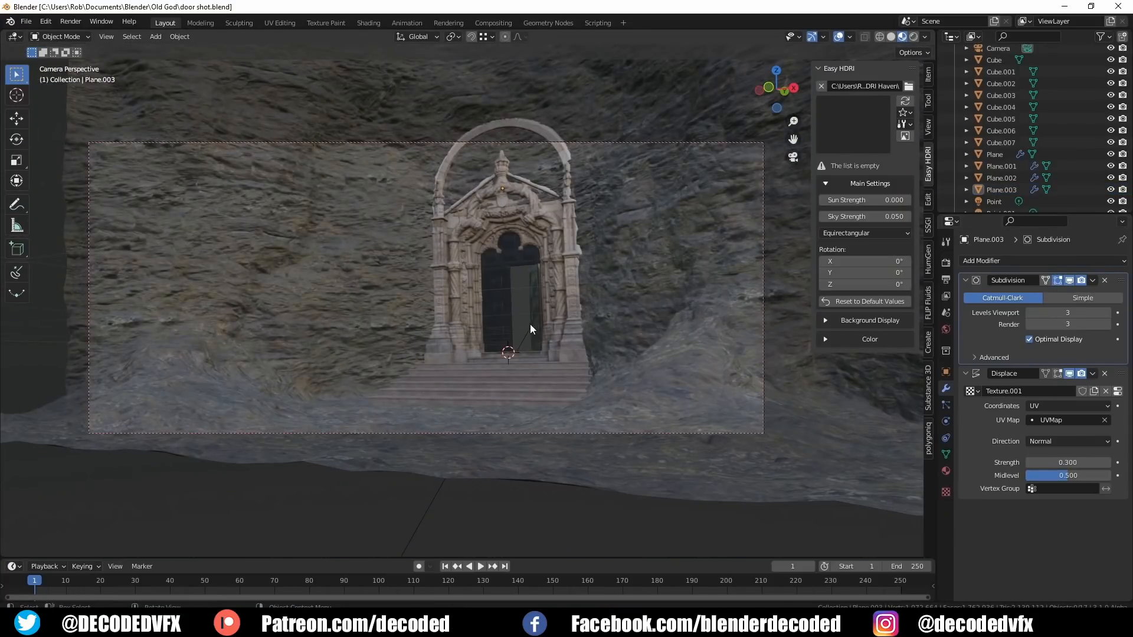
pyautogui.press('z')
pyautogui.click(522, 270)
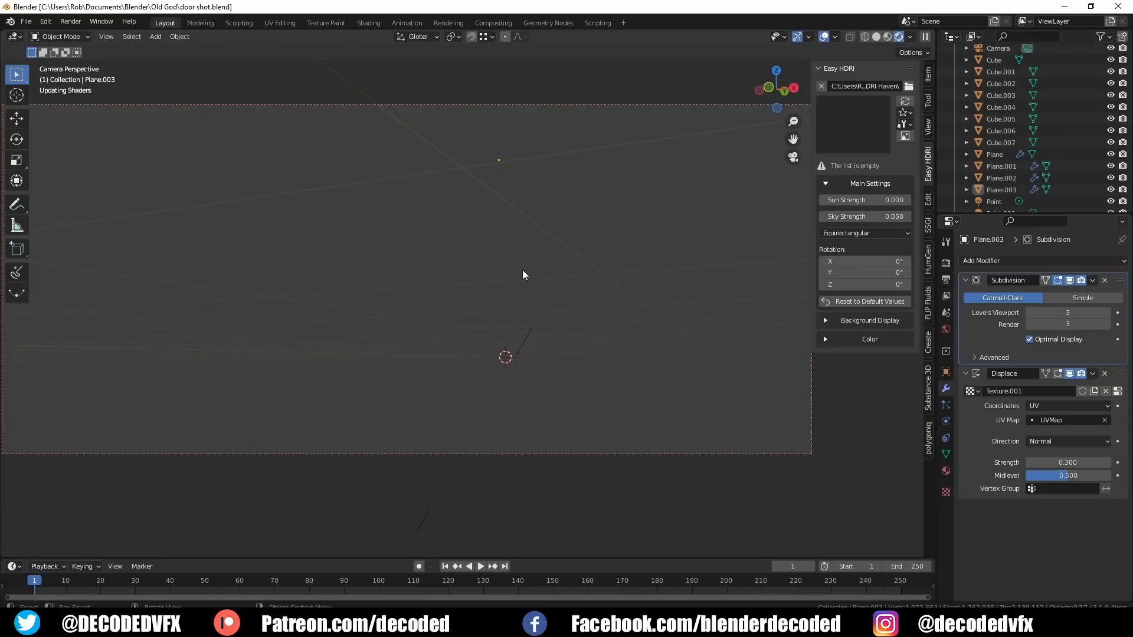
pyautogui.press('n')
pyautogui.scroll(2, 672, 230)
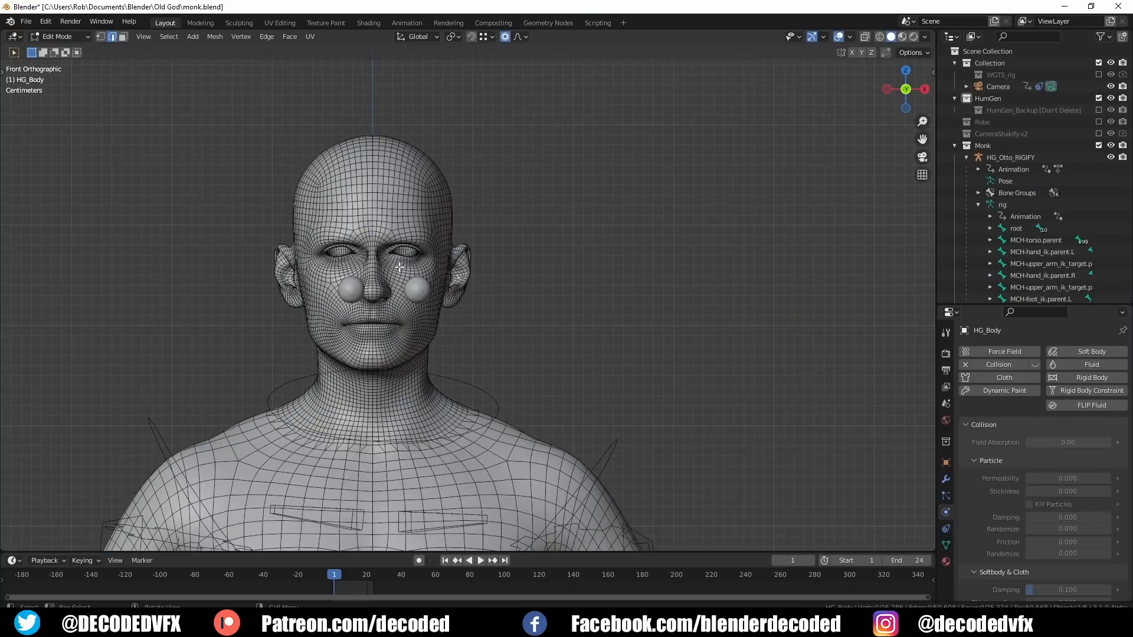
# In face select mode, circle-select the faces of HG_Body's cheek, jaw, nose and temple from the side view
pyautogui.scroll(2, 366, 265)
pyautogui.moveTo(401, 354)
pyautogui.mouseDown()
pyautogui.moveTo(334, 176)
pyautogui.moveTo(377, 136)
pyautogui.mouseUp()
pyautogui.press('Escape')
pyautogui.press('3')
pyautogui.moveTo(520, 425); pyautogui.dragTo(401, 442, button='middle')
pyautogui.hotkey('alt', 'a')
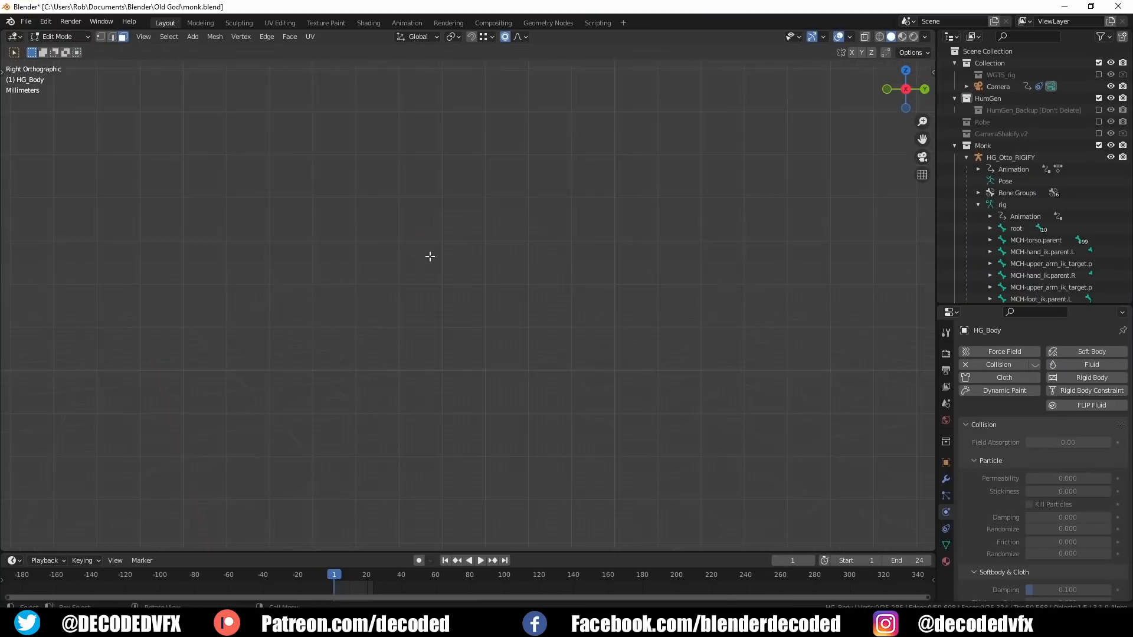
pyautogui.keyDown('alt'); pyautogui.moveTo(731, 343); pyautogui.dragTo(686, 344, button='middle'); pyautogui.keyUp('alt')
pyautogui.scroll(1, 686, 343)
pyautogui.press('c')
pyautogui.moveTo(686, 343)
pyautogui.mouseDown()
pyautogui.moveTo(596, 369)
pyautogui.moveTo(555, 357)
pyautogui.mouseUp()
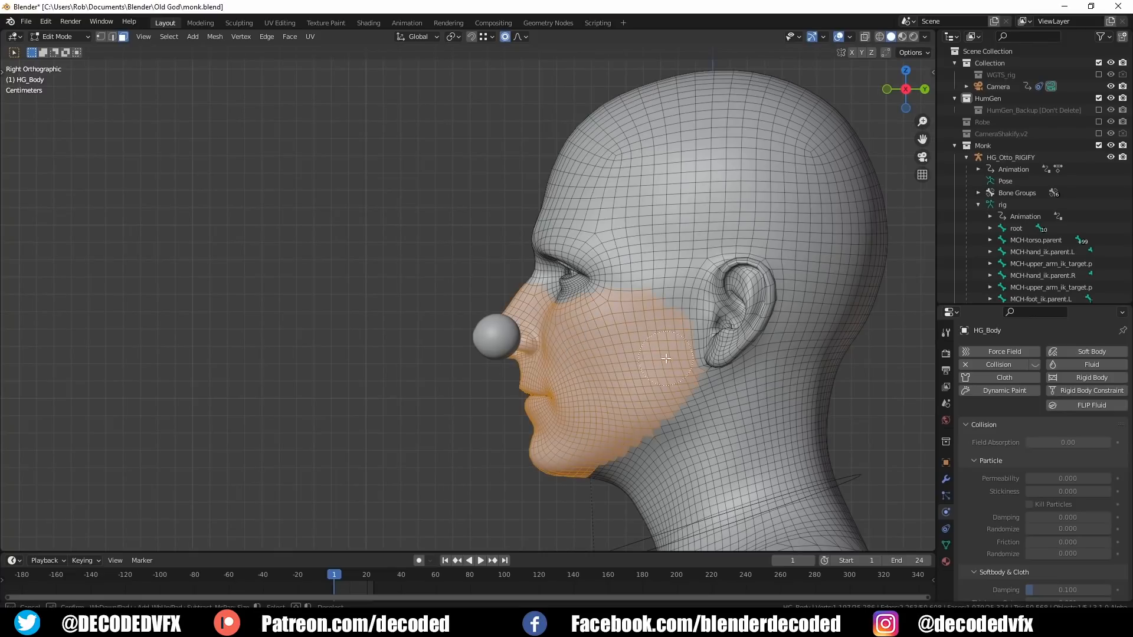
pyautogui.scroll(4, 738, 266)
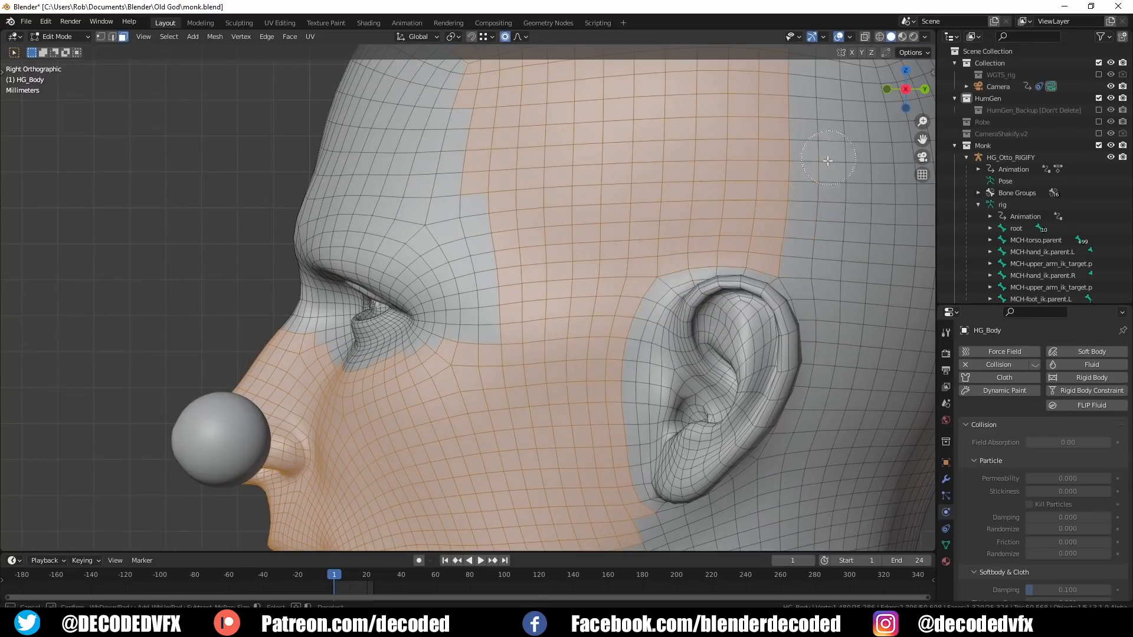
# Complete the half-face selection around the eye opening and separate it from HG_Body as its own mask object
pyautogui.scroll(-4, 755, 318)
pyautogui.press('KP_1')
pyautogui.scroll(3, 498, 317)
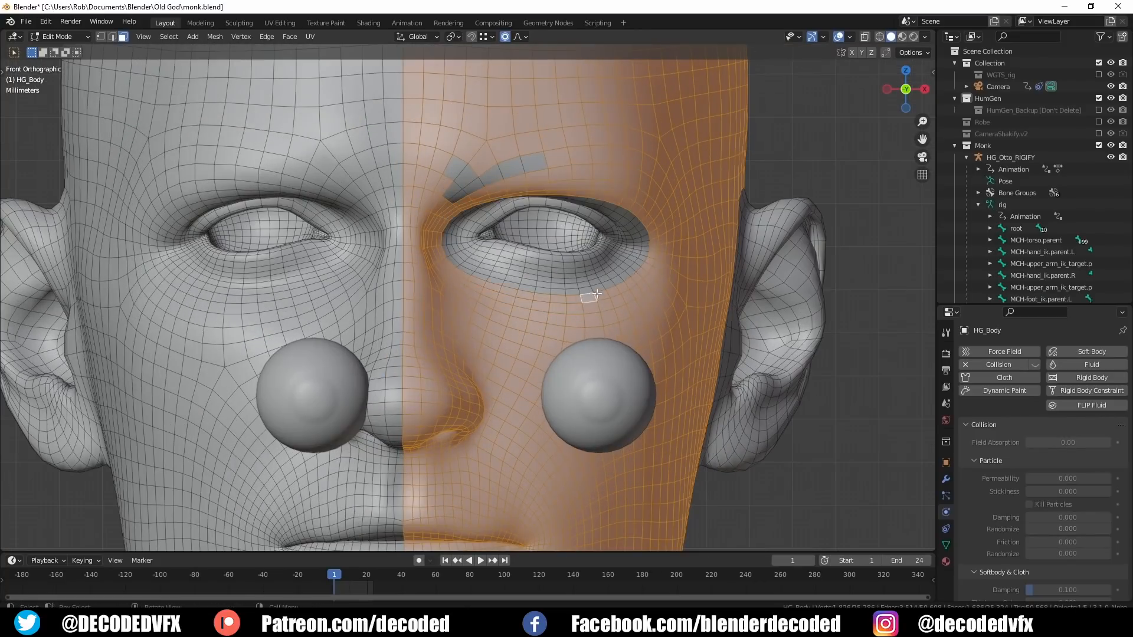
pyautogui.scroll(-8, 598, 294)
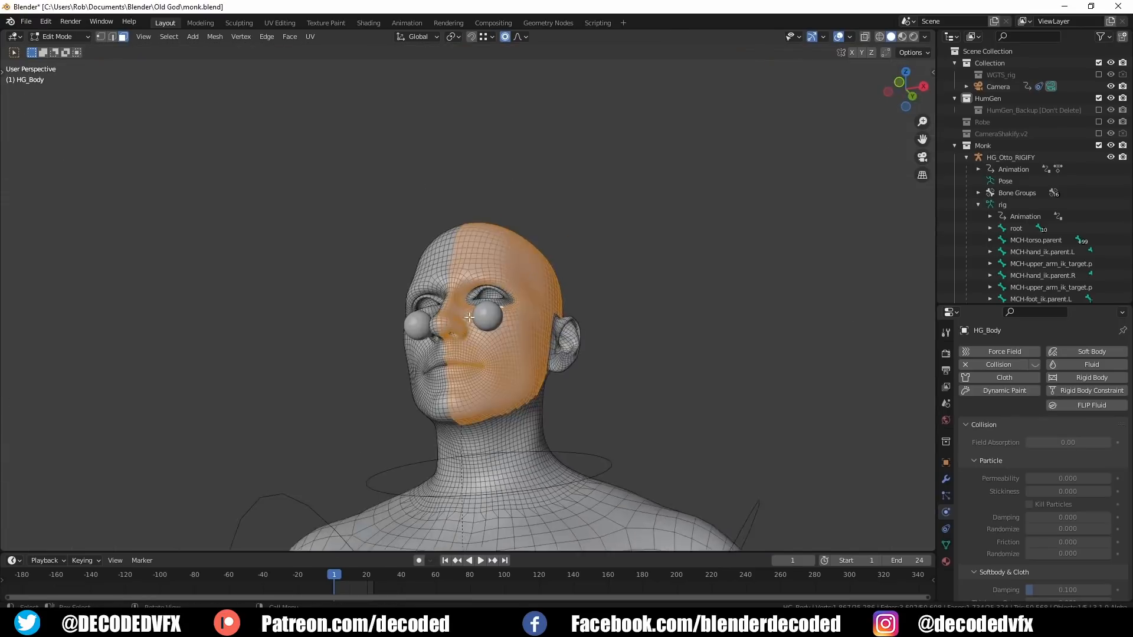
pyautogui.moveTo(466, 224); pyautogui.dragTo(466, 177, button='middle')
pyautogui.press('KP_1')
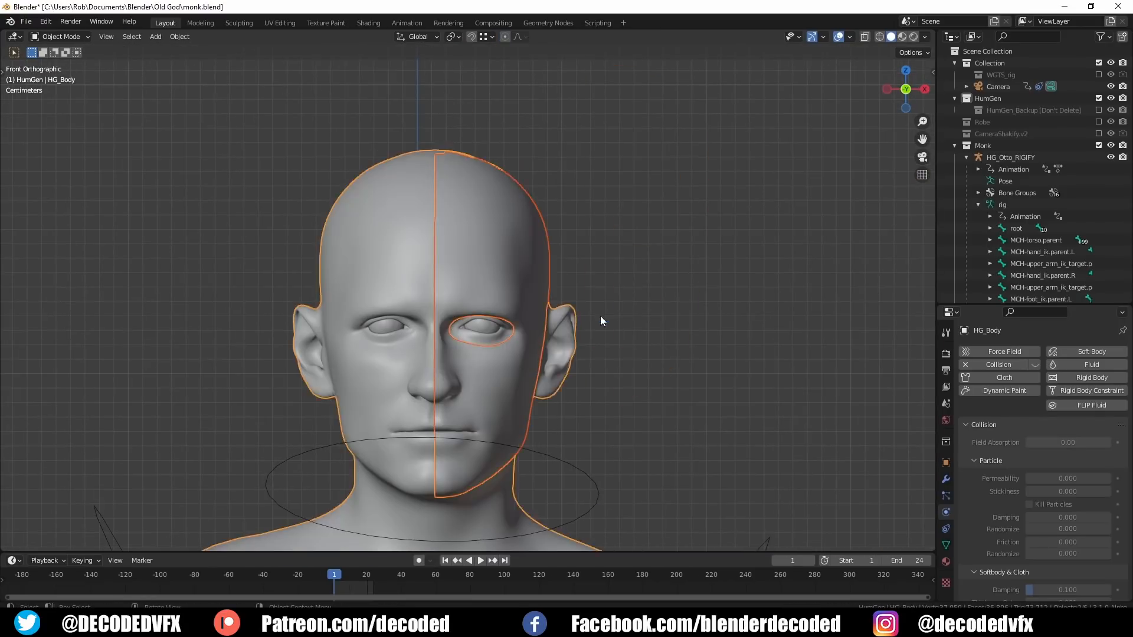
# Add a Mirror modifier to the half-face mask, move it up the modifier stack and isolate the mask in the side view
pyautogui.click(1022, 351)
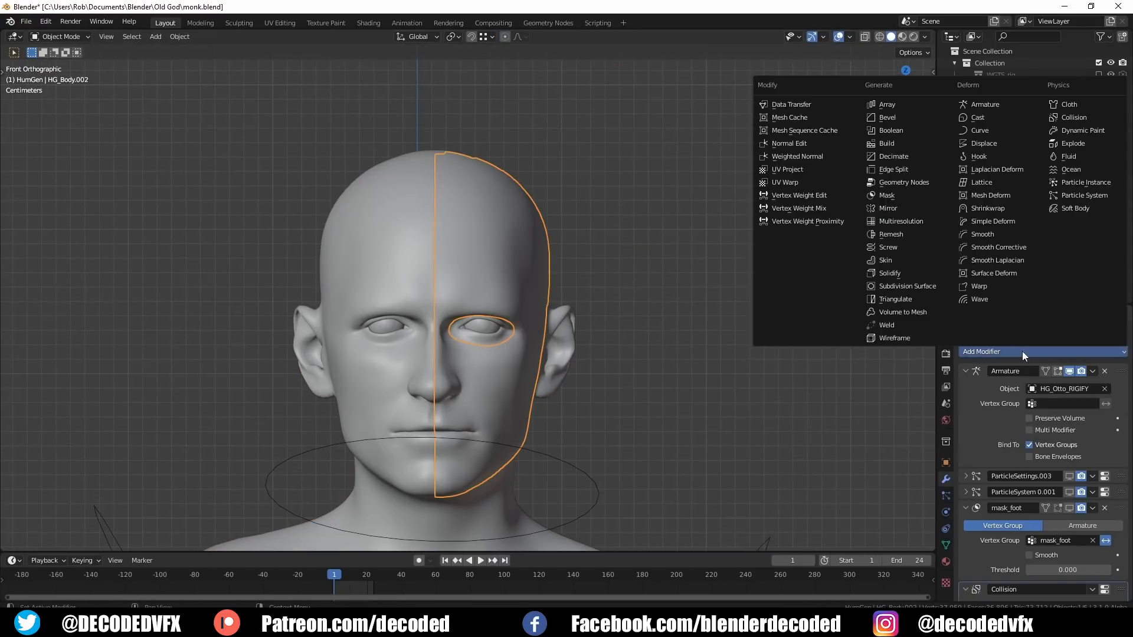
pyautogui.click(887, 208)
pyautogui.scroll(-5, 1069, 500)
pyautogui.moveTo(1119, 472); pyautogui.dragTo(1100, 349)
pyautogui.hotkey('shift', 'h')
pyautogui.press('KP_3')
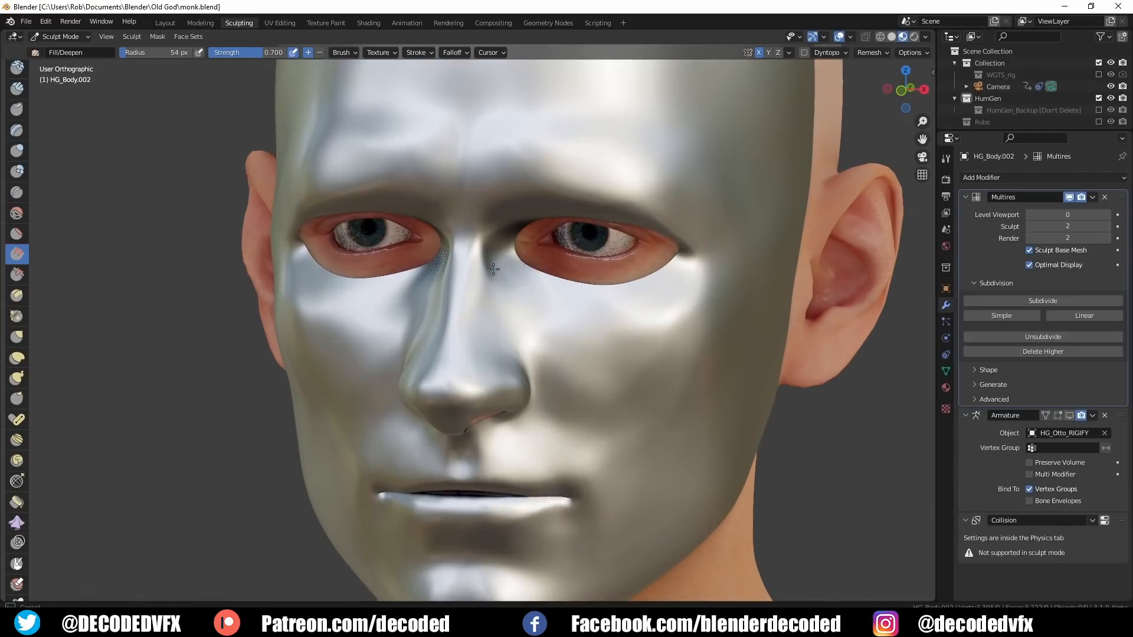
# Reshape the mask's upper lip, mouth corners and cheek area with the Elastic Deform brush at strength 0.500
pyautogui.moveTo(484, 362); pyautogui.dragTo(495, 234, button='middle')
pyautogui.moveTo(557, 409)
pyautogui.mouseDown(button='middle')
pyautogui.moveTo(599, 430)
pyautogui.moveTo(551, 412)
pyautogui.moveTo(468, 430)
pyautogui.mouseUp(button='middle')
pyautogui.scroll(2, 468, 430)
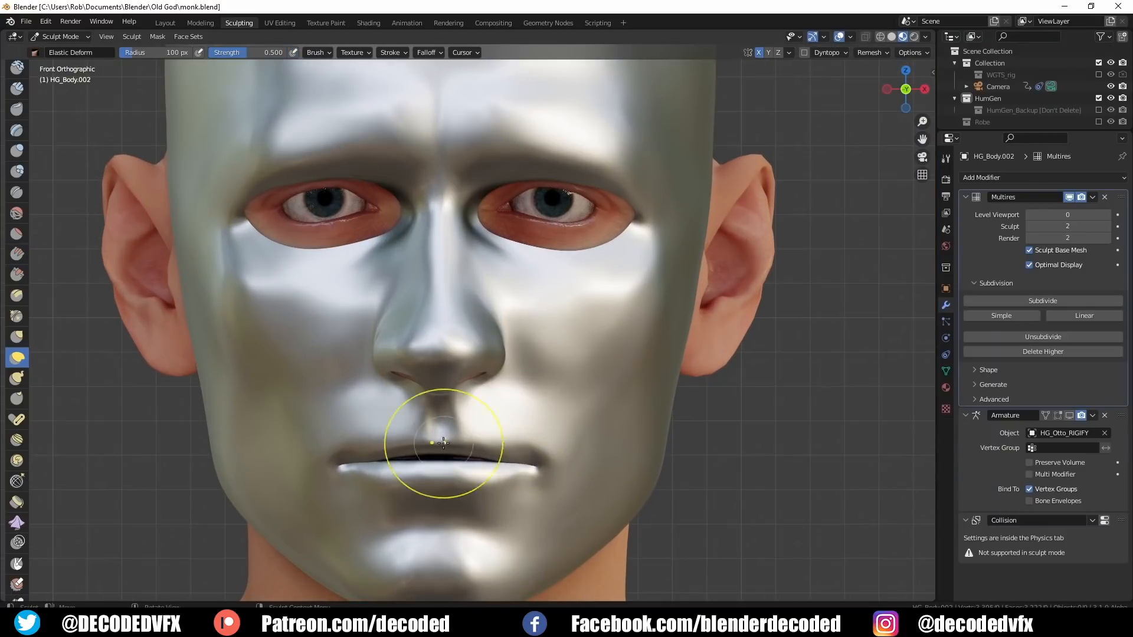
pyautogui.moveTo(443, 443); pyautogui.dragTo(443, 434)
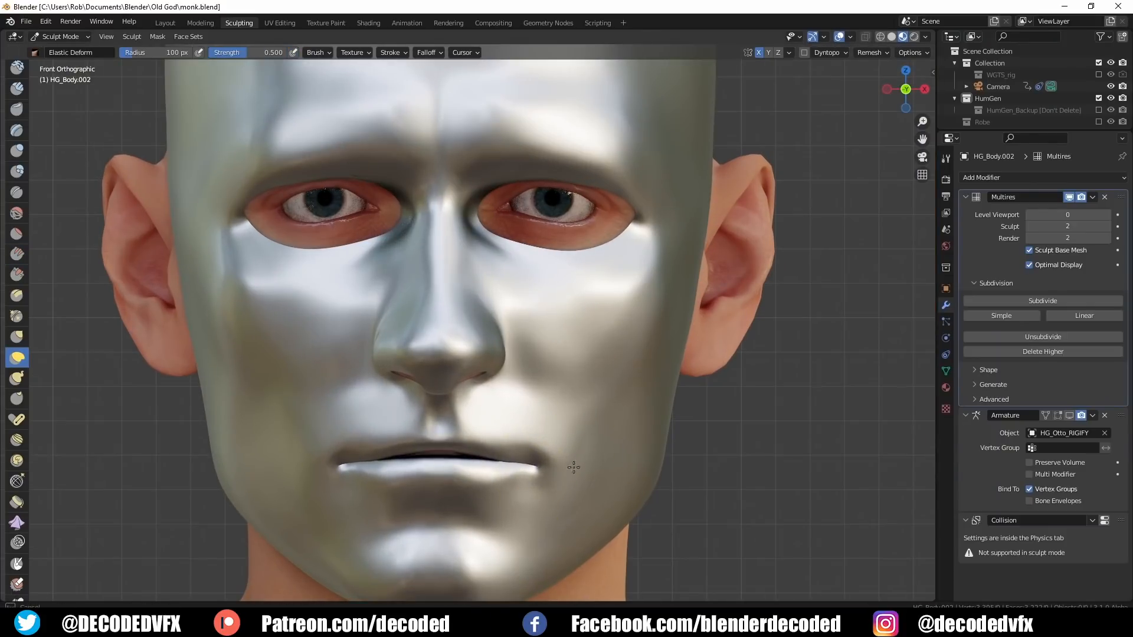
pyautogui.moveTo(577, 465); pyautogui.dragTo(561, 461)
pyautogui.scroll(-1, 537, 437)
pyautogui.moveTo(632, 278); pyautogui.dragTo(620, 281)
pyautogui.scroll(-3, 587, 300)
pyautogui.scroll(2, 490, 293)
pyautogui.moveTo(383, 313); pyautogui.dragTo(413, 343)
pyautogui.hotkey('ctrl', 'z')
pyautogui.hotkey('ctrl', 'z')
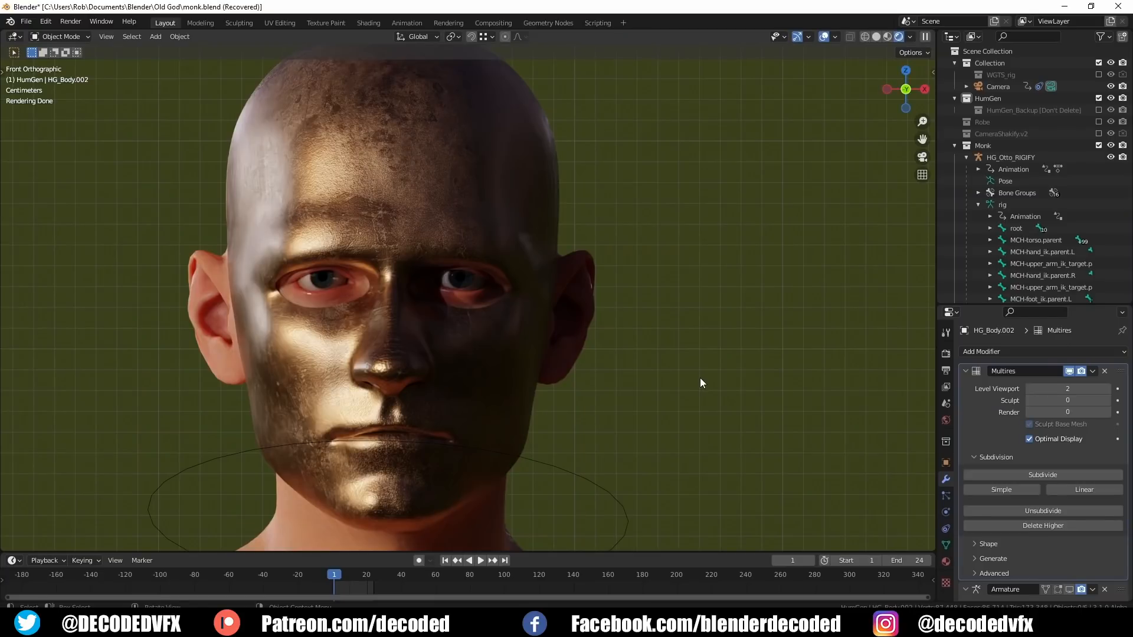
# Compare the gold mask with its Multires modifier off and on, try applying the modifier, and undo that
pyautogui.click(1068, 374)
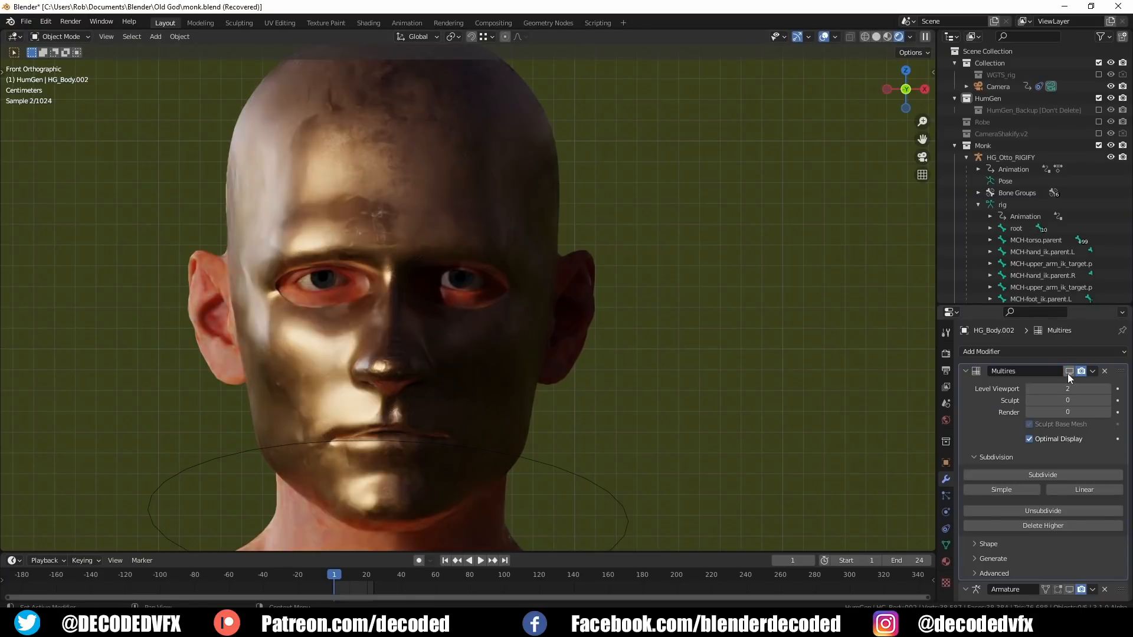
pyautogui.click(1067, 373)
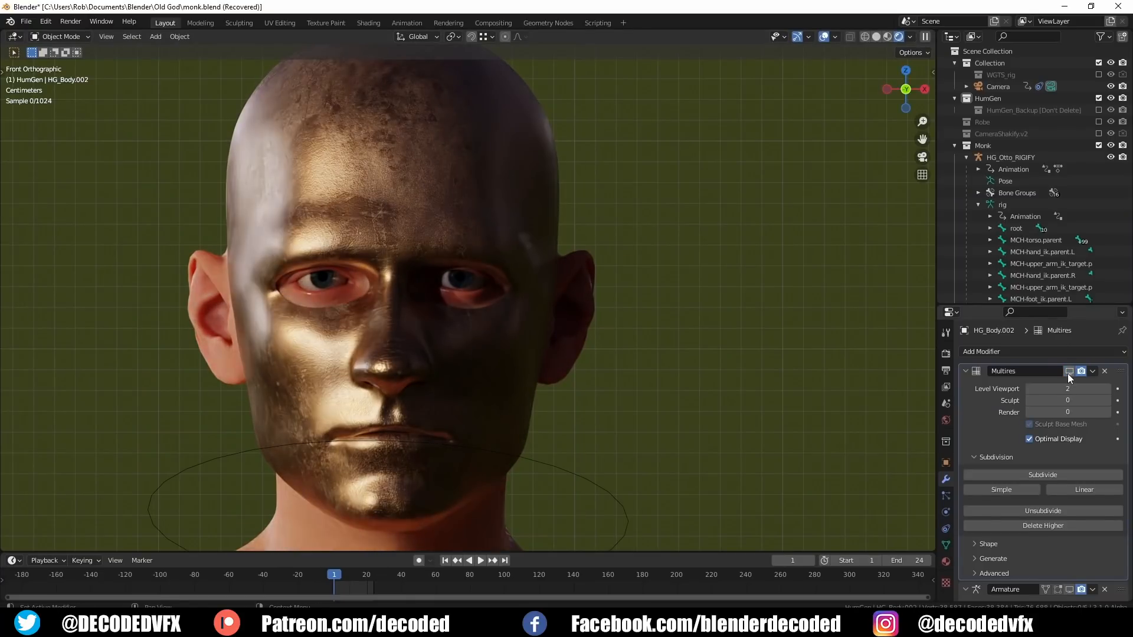
pyautogui.click(1092, 372)
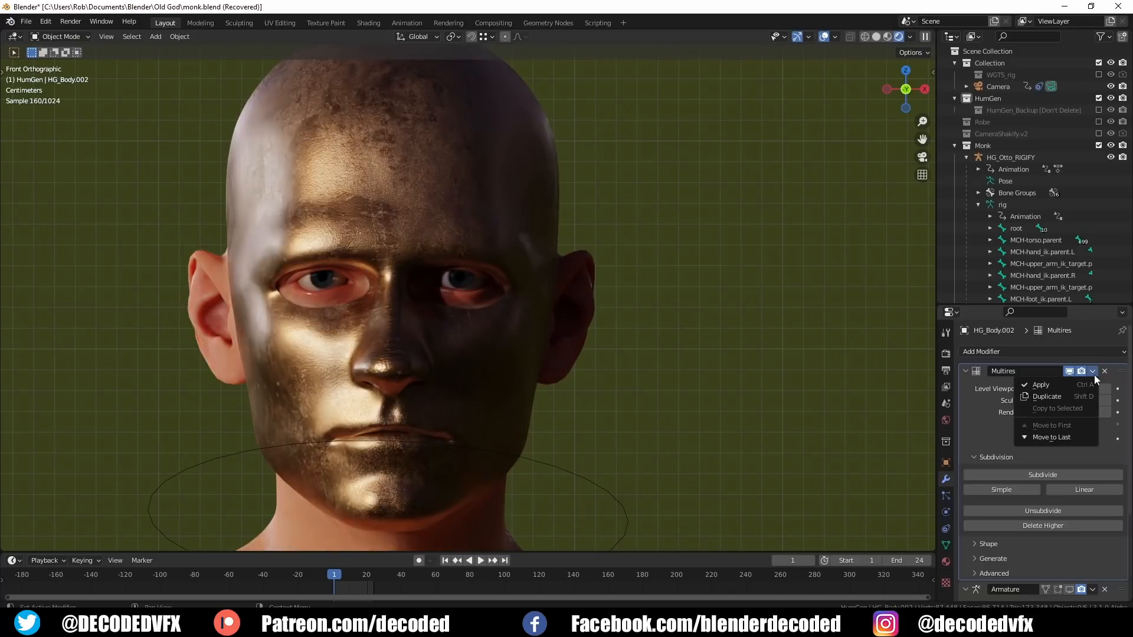
pyautogui.click(1034, 384)
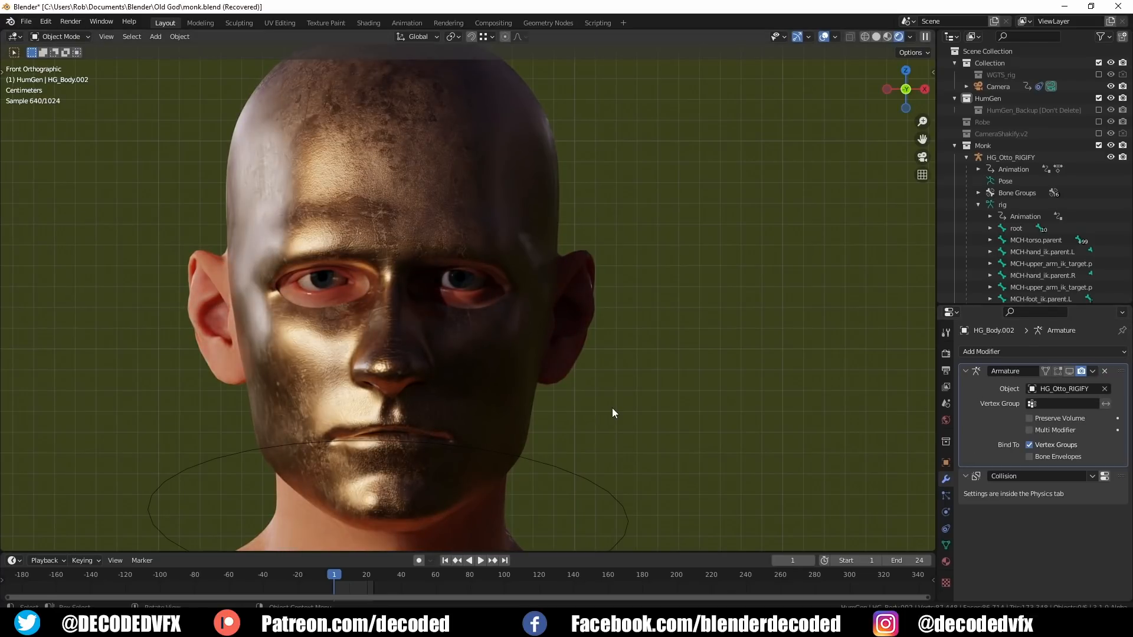
pyautogui.hotkey('ctrl', 'z')
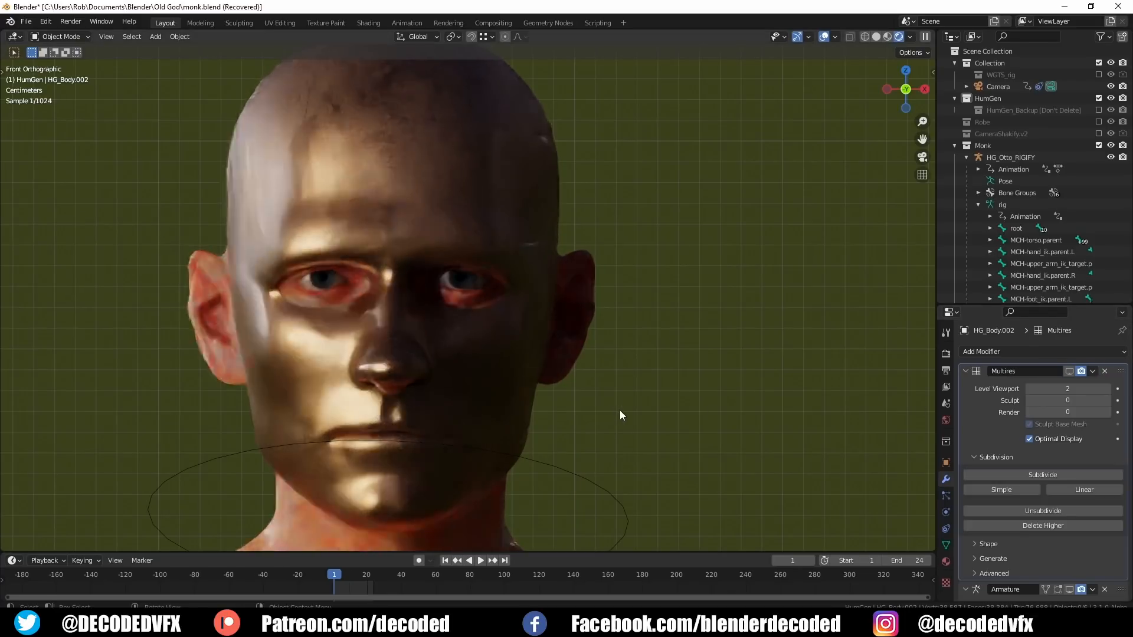
# Remove the Multires modifier from the gold face mask object and inspect the mask's shape
pyautogui.click(1105, 372)
pyautogui.moveTo(511, 402); pyautogui.dragTo(600, 405, button='middle')
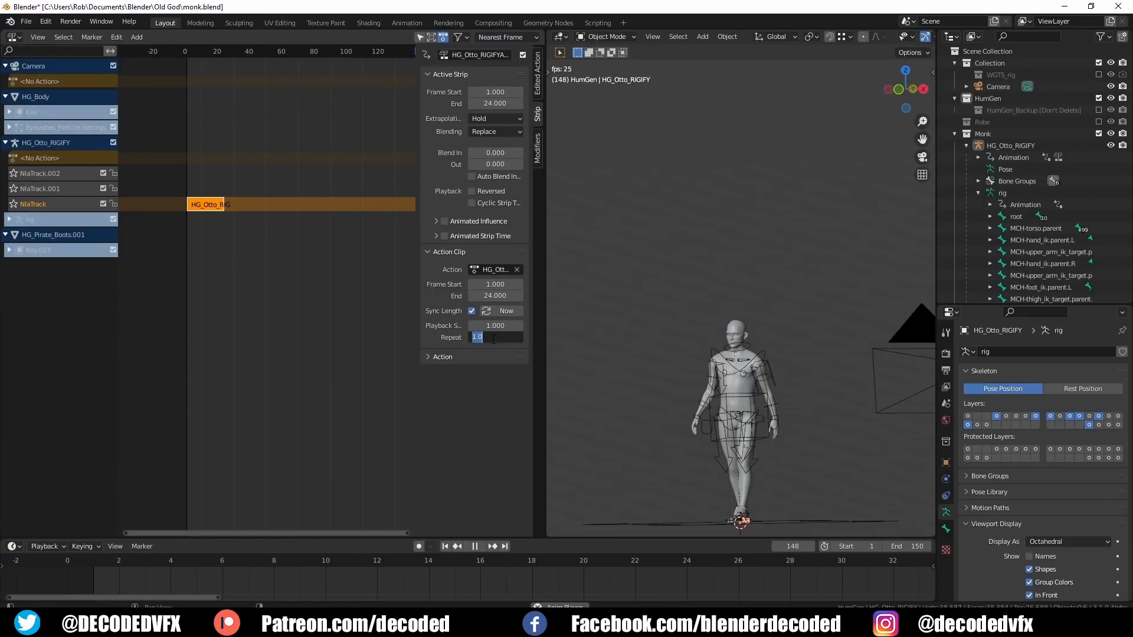
# Set the walk-cycle NLA strip of HG_Otto_RIGIFY to repeat 50 times with a playback scale of 1.2
pyautogui.write('50')
pyautogui.press('Return')
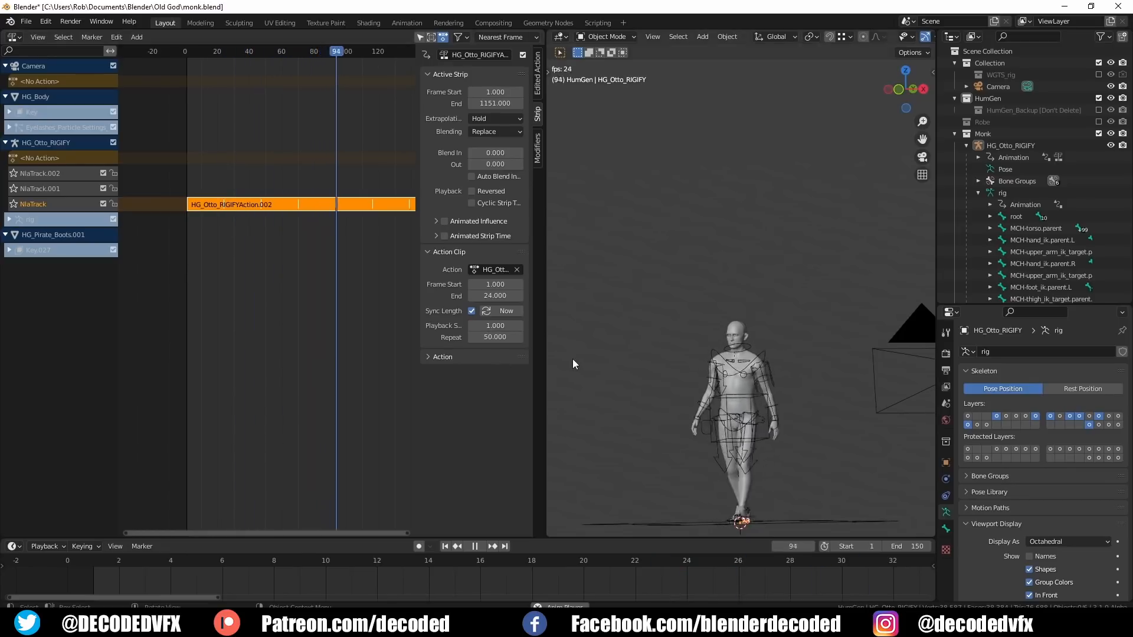
pyautogui.click(490, 326)
pyautogui.press('BackSpace')
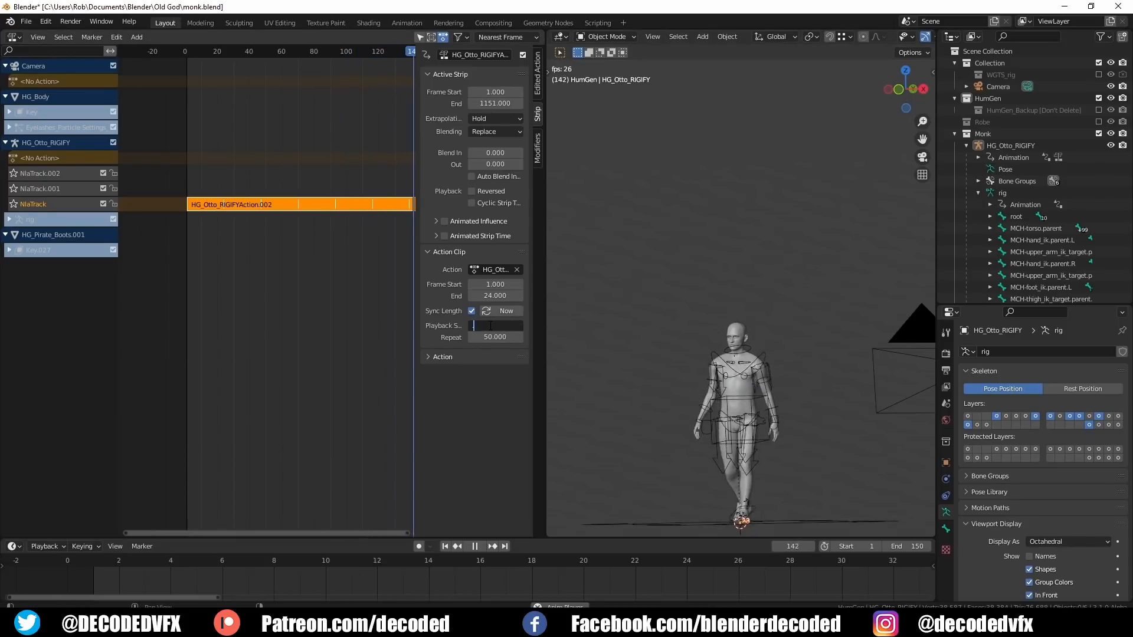
pyautogui.write('0.3')
pyautogui.press('Return')
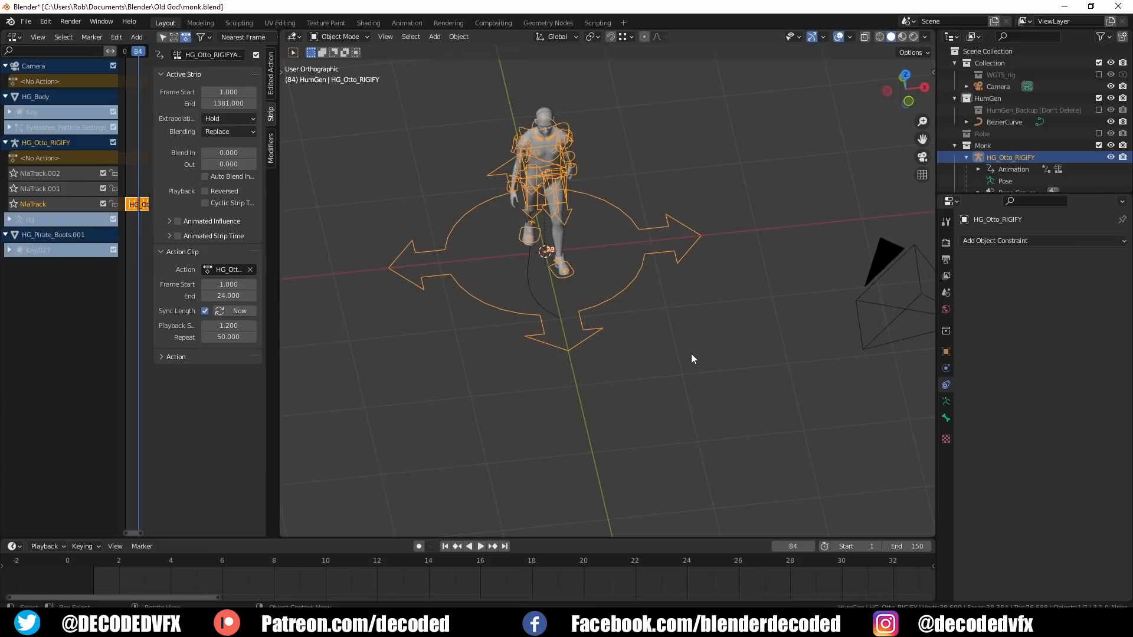
# Add a Follow Path constraint to HG_Otto_RIGIFY targeting BezierCurve, with Fixed Position and Follow Curve enabled
pyautogui.click(1035, 241)
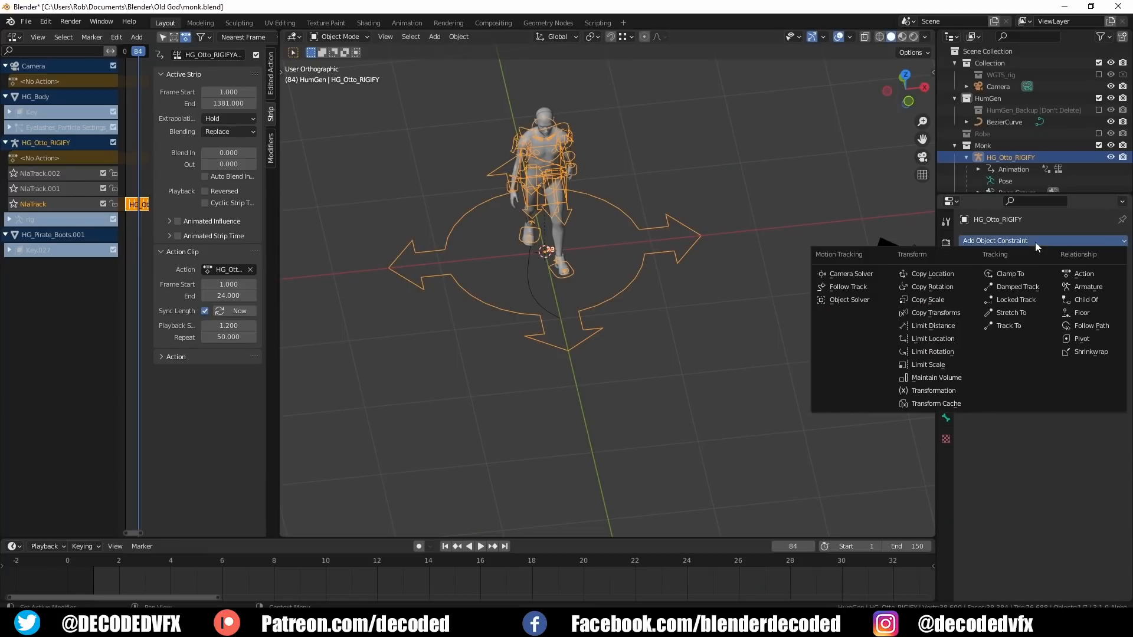
pyautogui.click(1081, 327)
pyautogui.click(1069, 364)
pyautogui.click(1073, 337)
pyautogui.click(1104, 278)
pyautogui.click(546, 303)
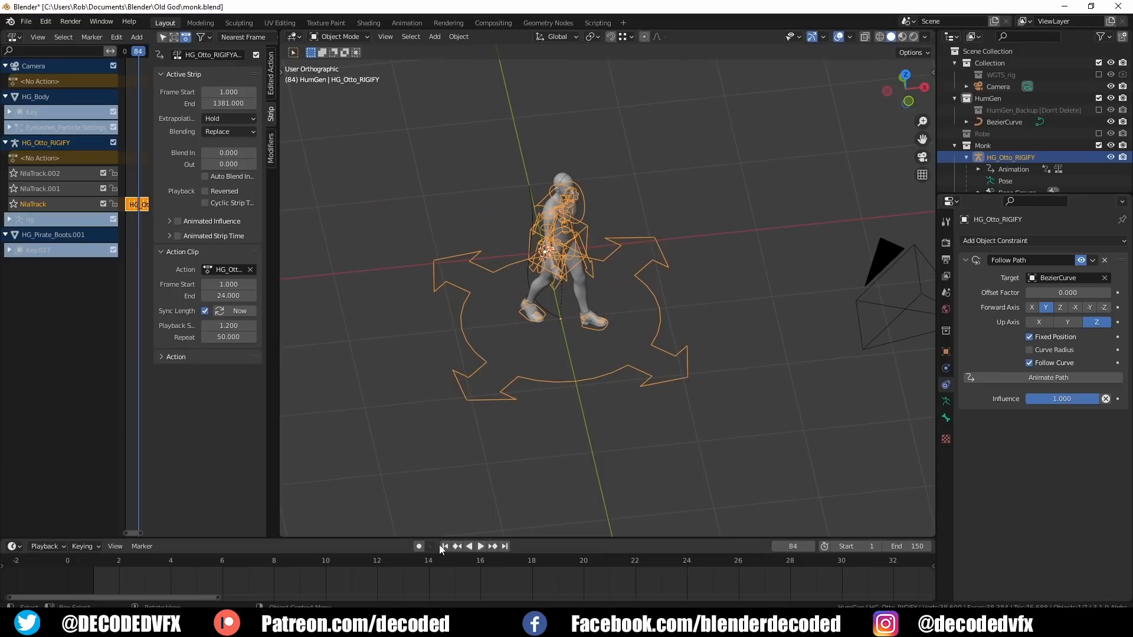
# Play the walk along the curve at different offset factors and compare it with Follow Curve off and on
pyautogui.click(481, 546)
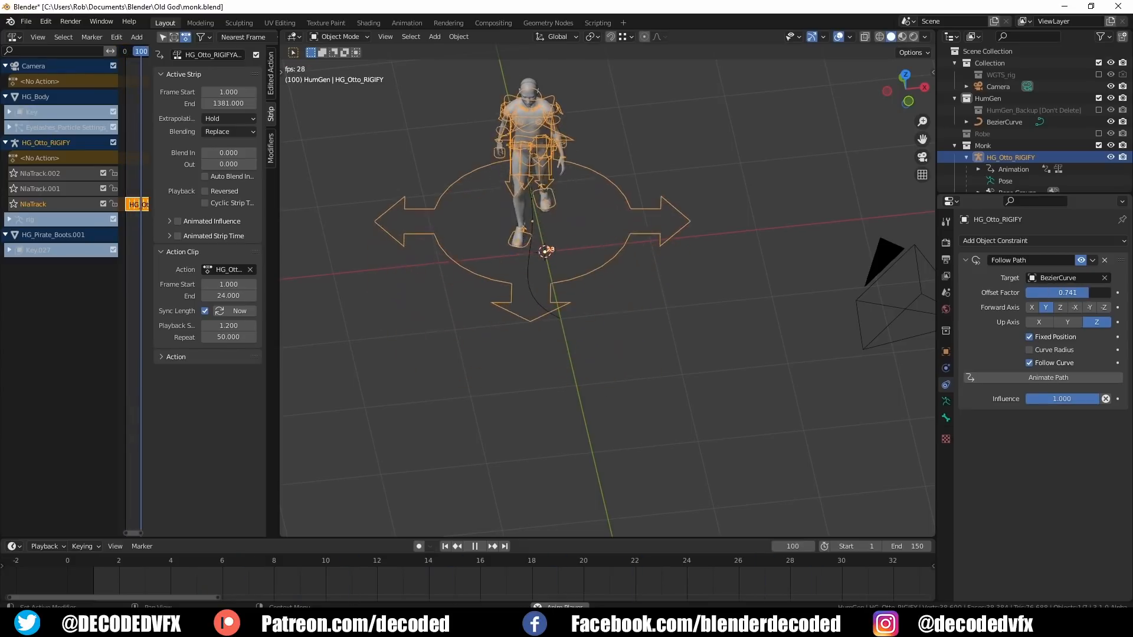
pyautogui.click(1039, 362)
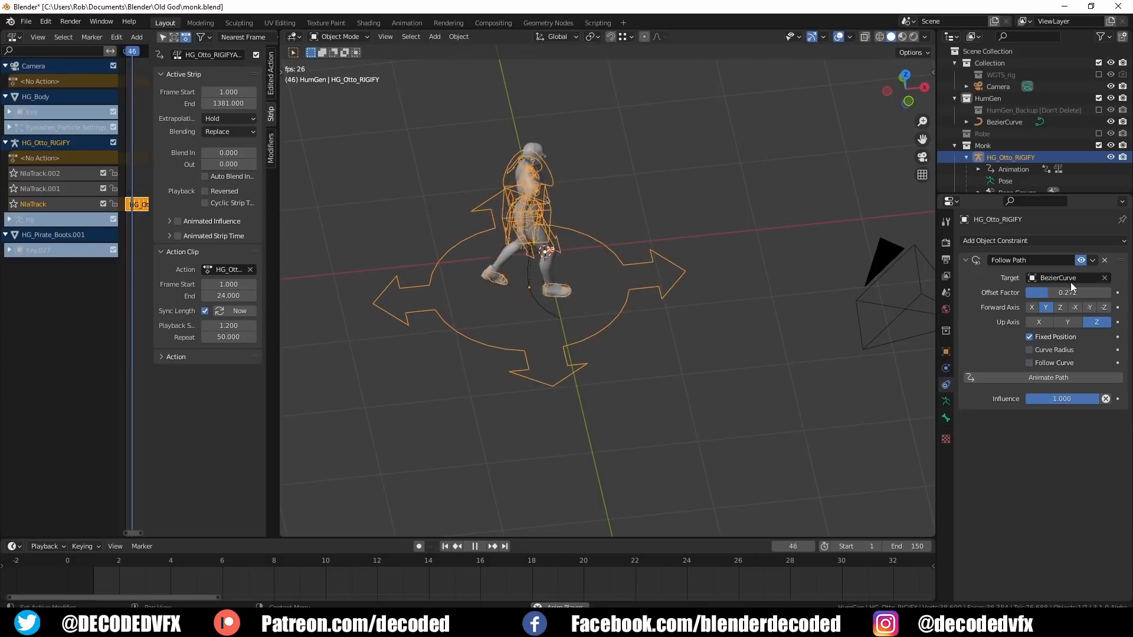
pyautogui.click(1053, 363)
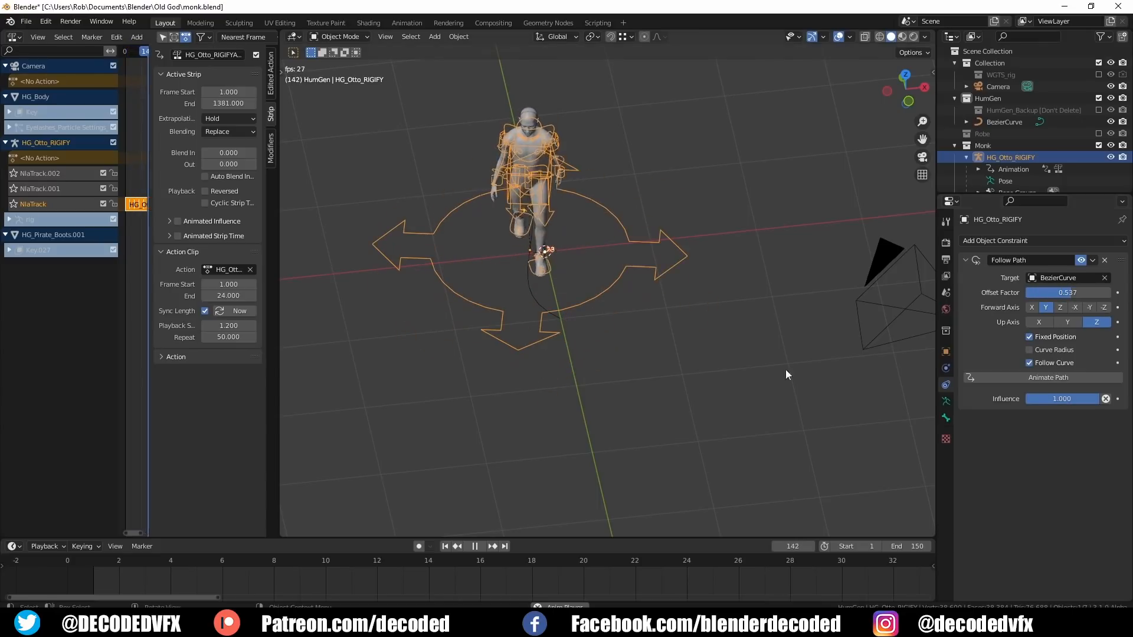
pyautogui.press('space')
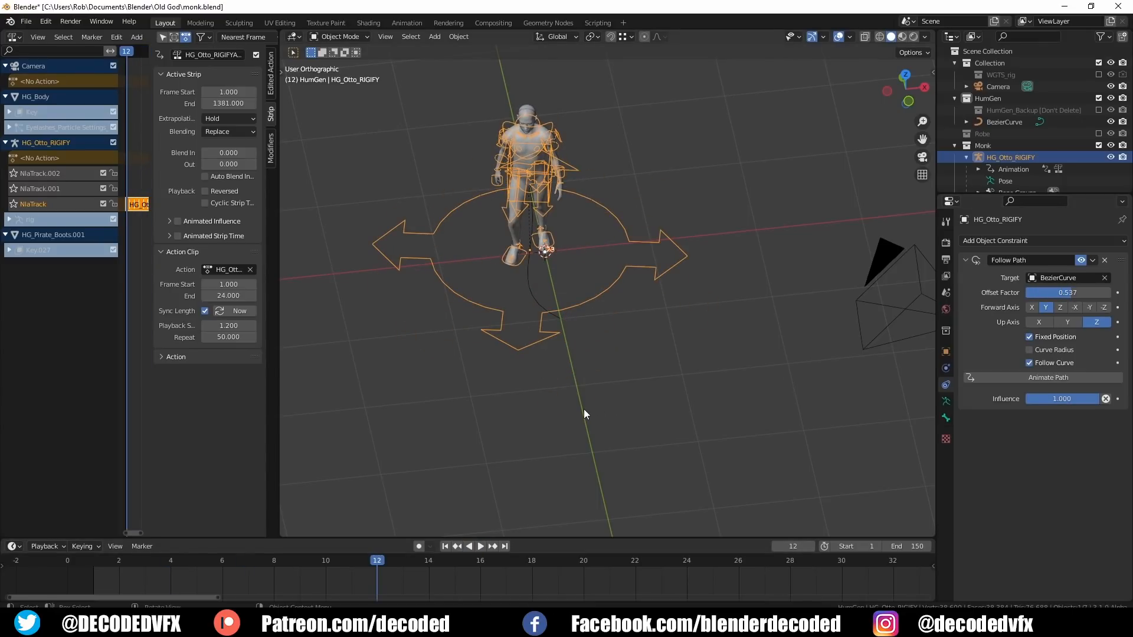
pyautogui.scroll(-1, 583, 406)
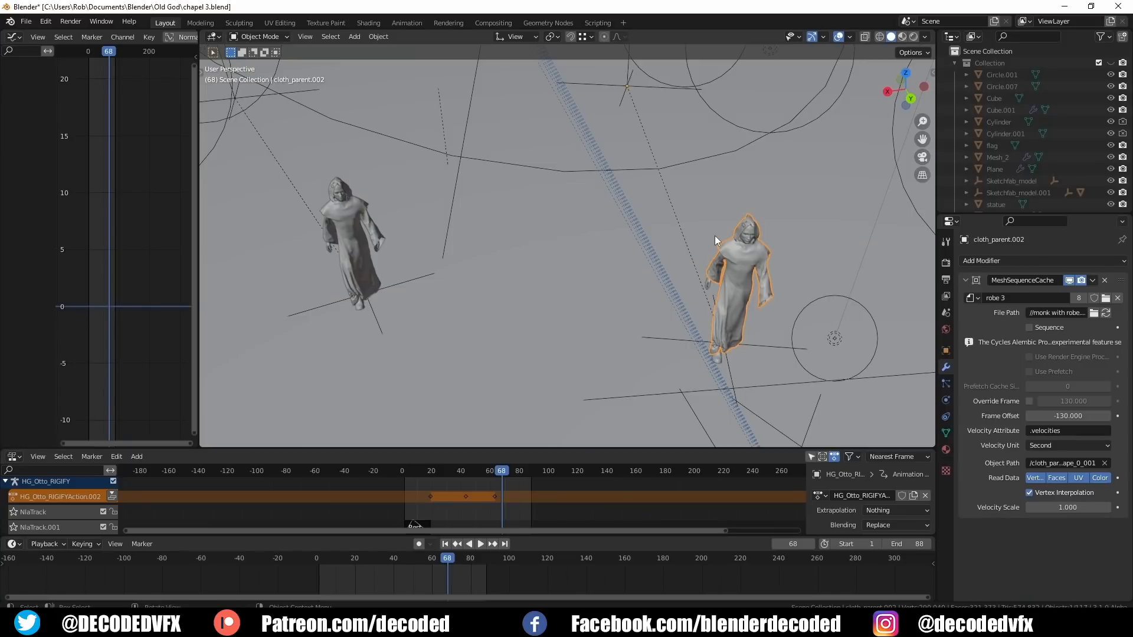
# Set the cached robe animation's Frame Offset to -96 on cloth_parent.002 and check its timing by scrubbing the timeline
pyautogui.moveTo(709, 242); pyautogui.dragTo(692, 270, button='middle')
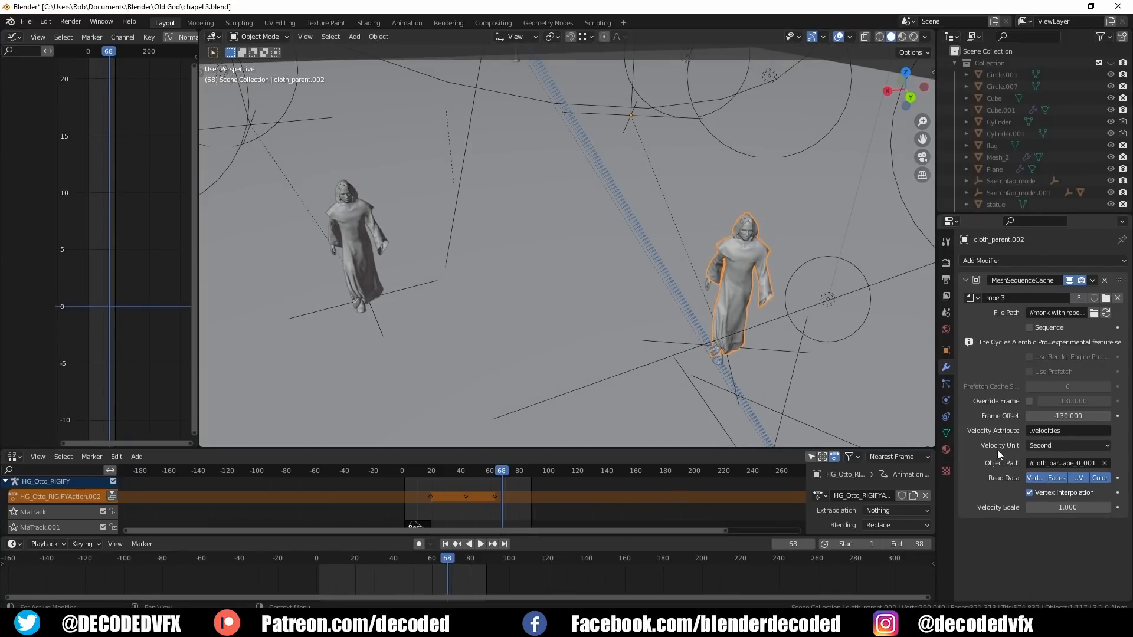
pyautogui.moveTo(1068, 416); pyautogui.dragTo(1115, 416)
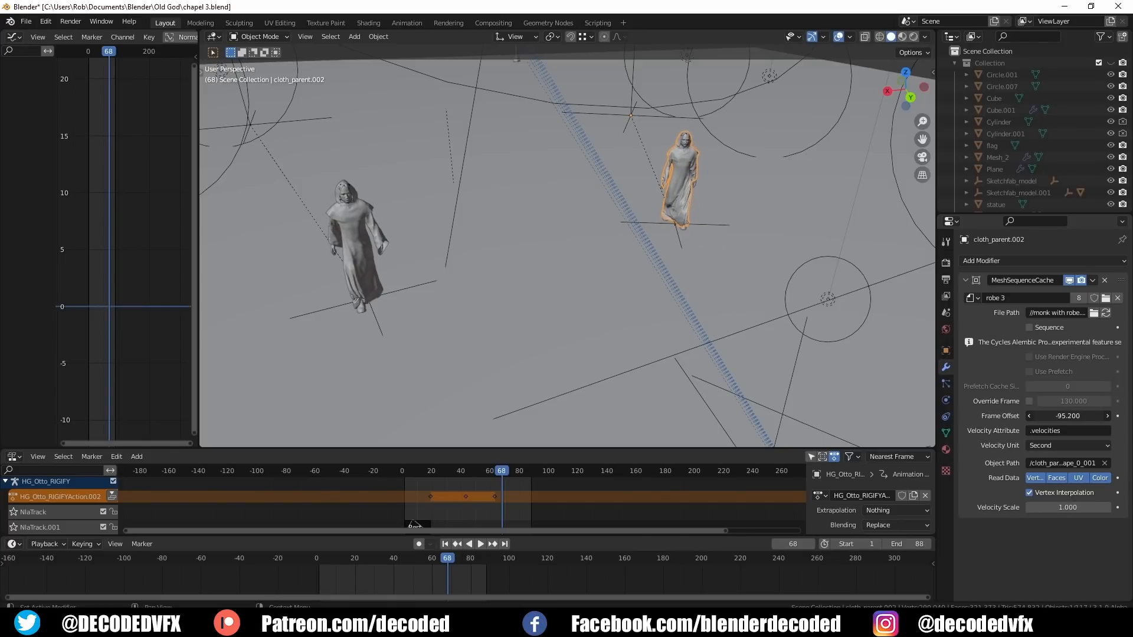
pyautogui.press('space')
pyautogui.moveTo(439, 556); pyautogui.dragTo(401, 557)
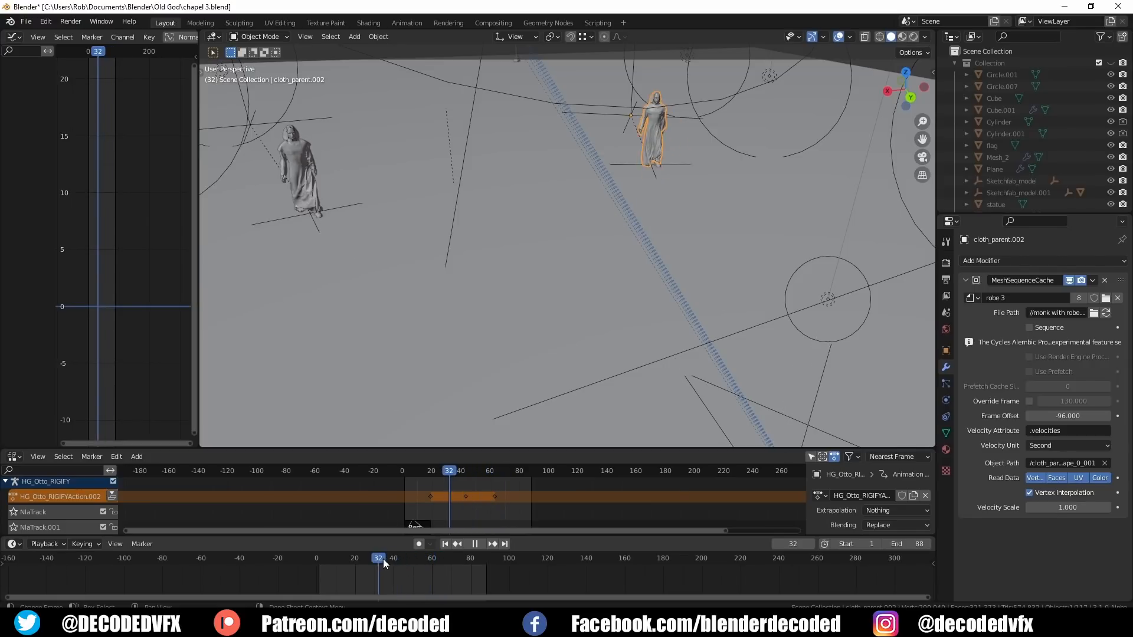
pyautogui.moveTo(410, 561); pyautogui.dragTo(439, 564)
pyautogui.press('space')
# Play back the background monks through the camera and readjust the Frame Offset of cloth_parent.002
pyautogui.moveTo(503, 324); pyautogui.dragTo(483, 292, button='middle')
pyautogui.press('KP_0')
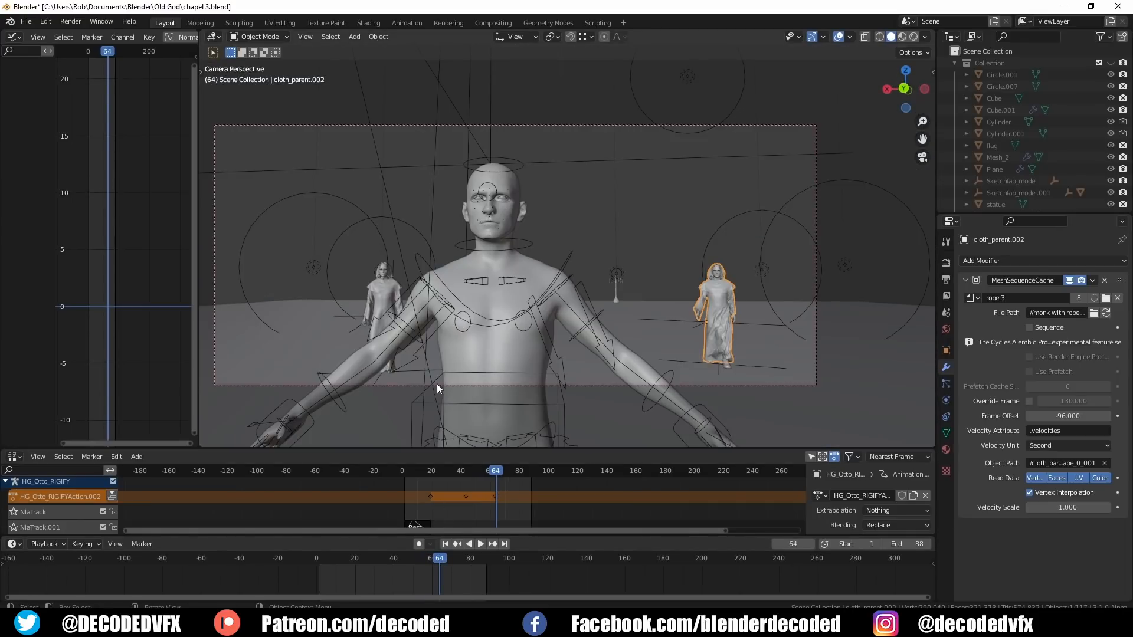
pyautogui.scroll(1, 423, 330)
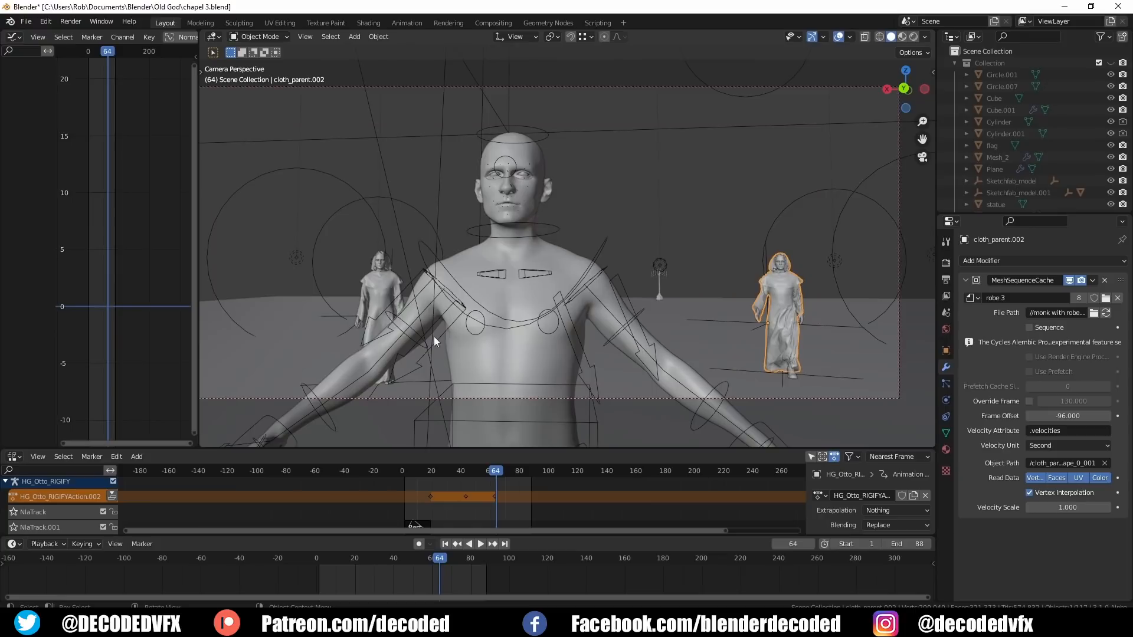
pyautogui.press('space')
pyautogui.moveTo(439, 558); pyautogui.dragTo(374, 561)
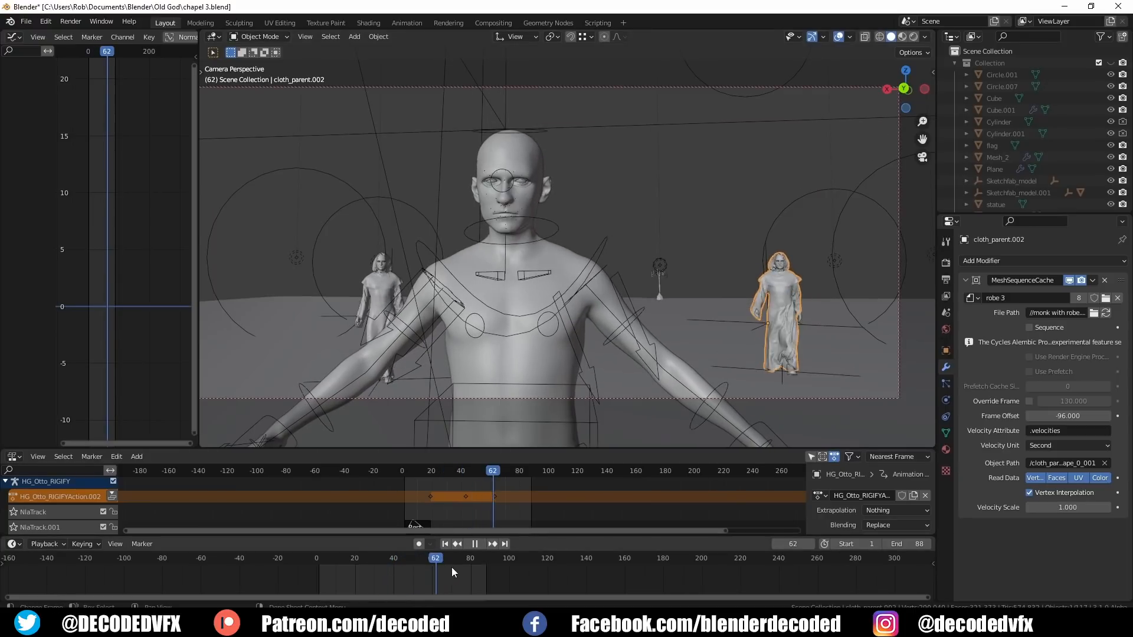
pyautogui.press('space')
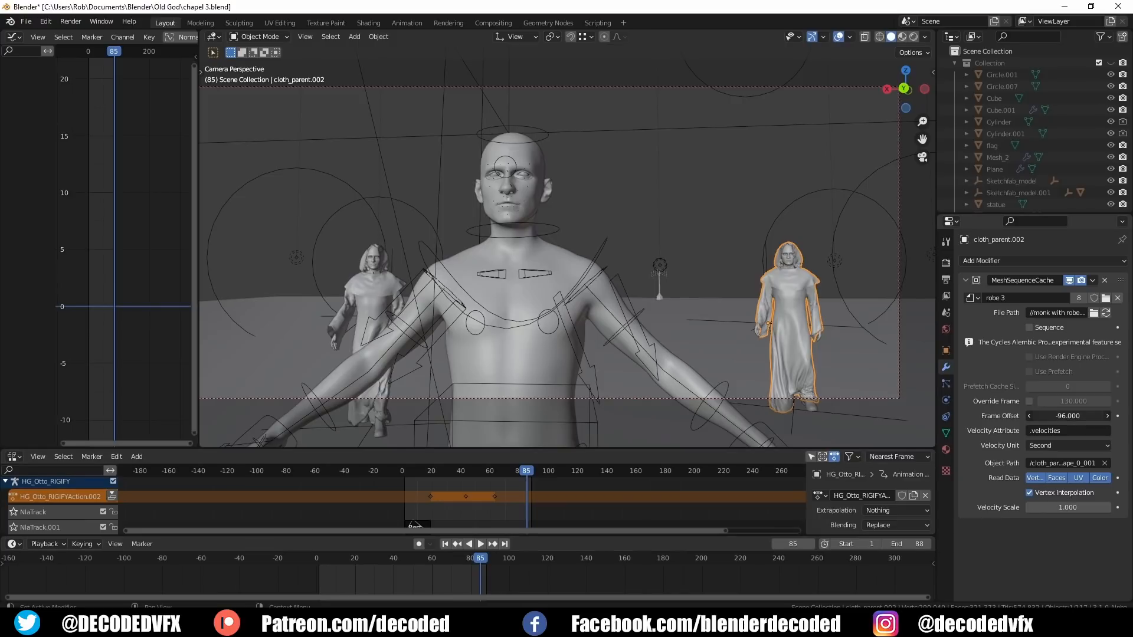
pyautogui.moveTo(1067, 416); pyautogui.dragTo(1103, 416)
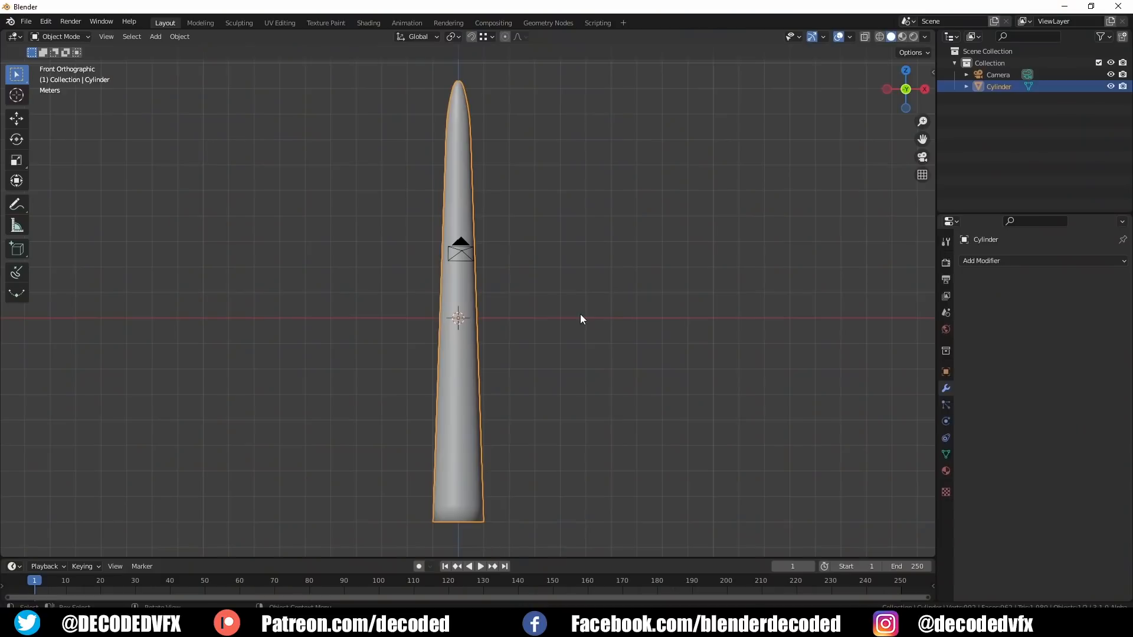
# Roughen the tapered cylinder with a Displace modifier using a Clouds texture, and apply the modifier
pyautogui.click(1024, 258)
pyautogui.click(986, 328)
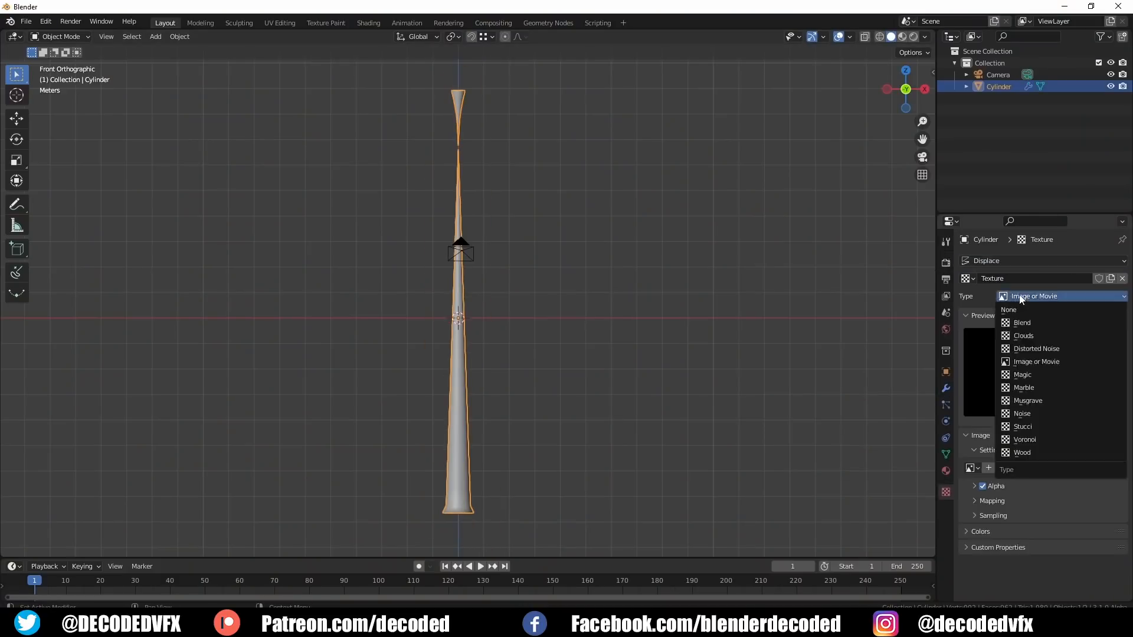
pyautogui.click(1033, 328)
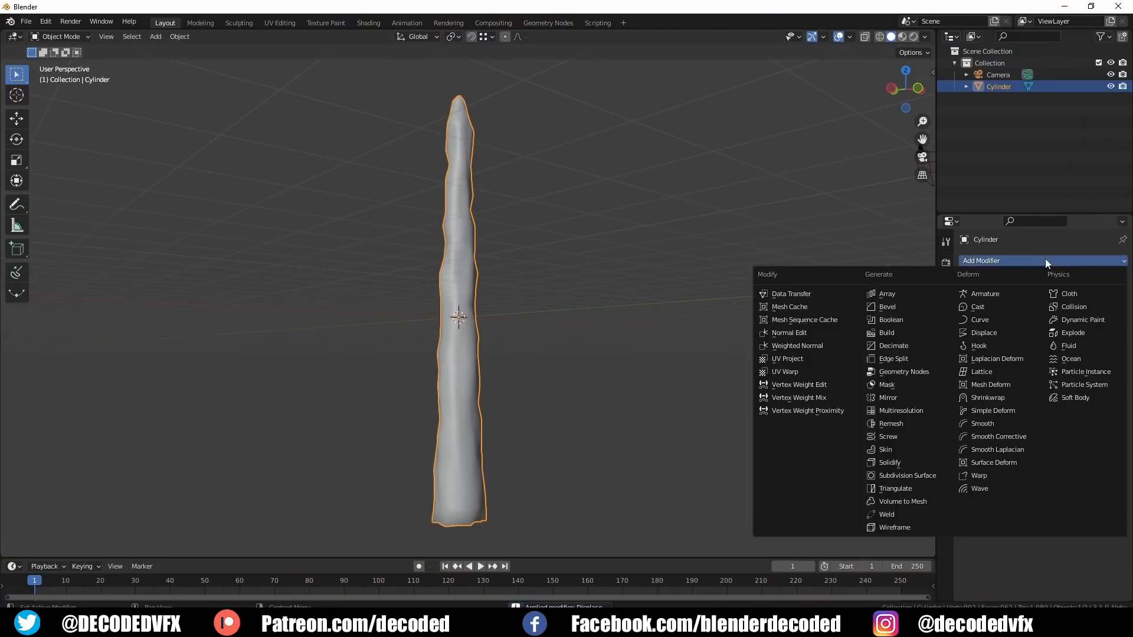
# Add a Multires modifier at level 2 to the cylinder and start sculpting its base in the front view
pyautogui.click(879, 399)
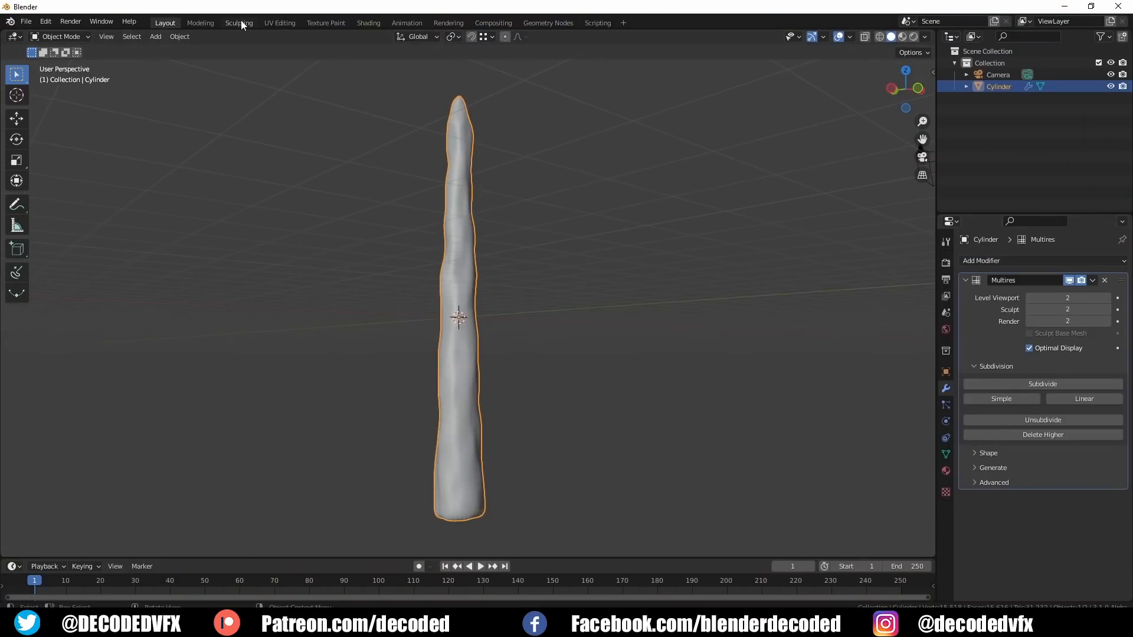
pyautogui.click(239, 22)
pyautogui.press('KP_1')
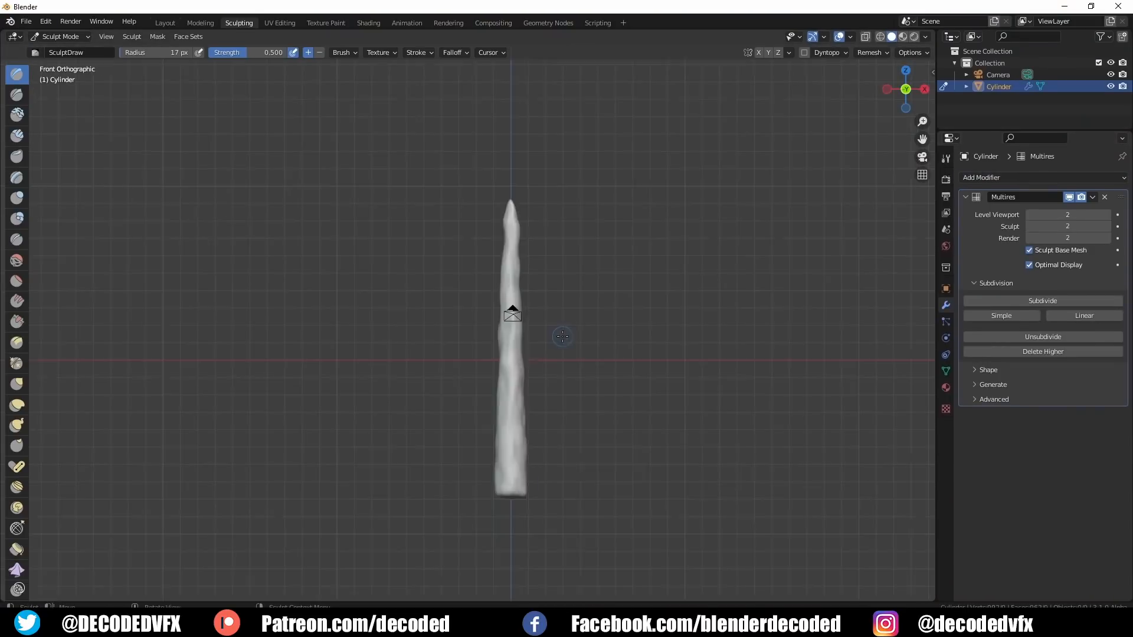
pyautogui.scroll(4, 522, 458)
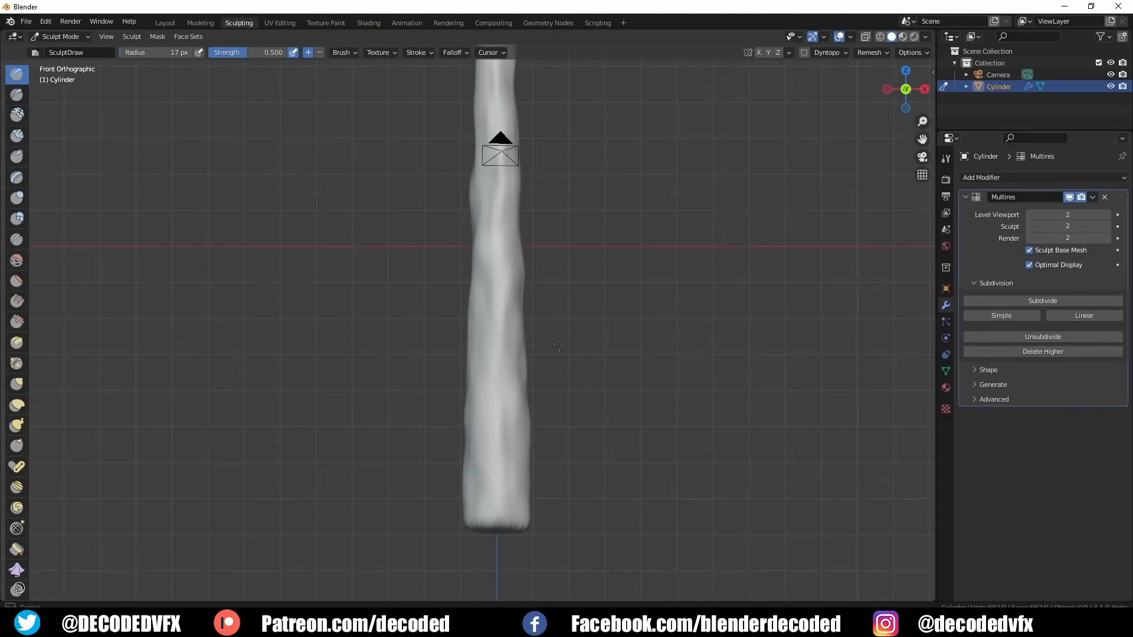
pyautogui.press('KP_3')
pyautogui.scroll(2, 519, 428)
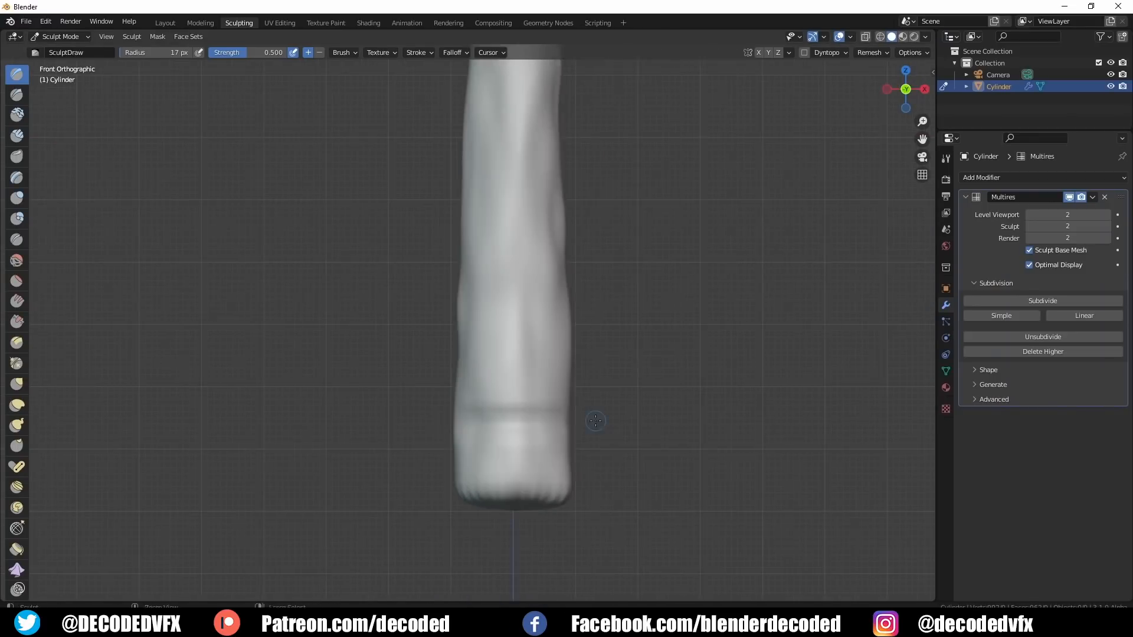
pyautogui.press('ctrl+KP_3')
pyautogui.press('KP_1')
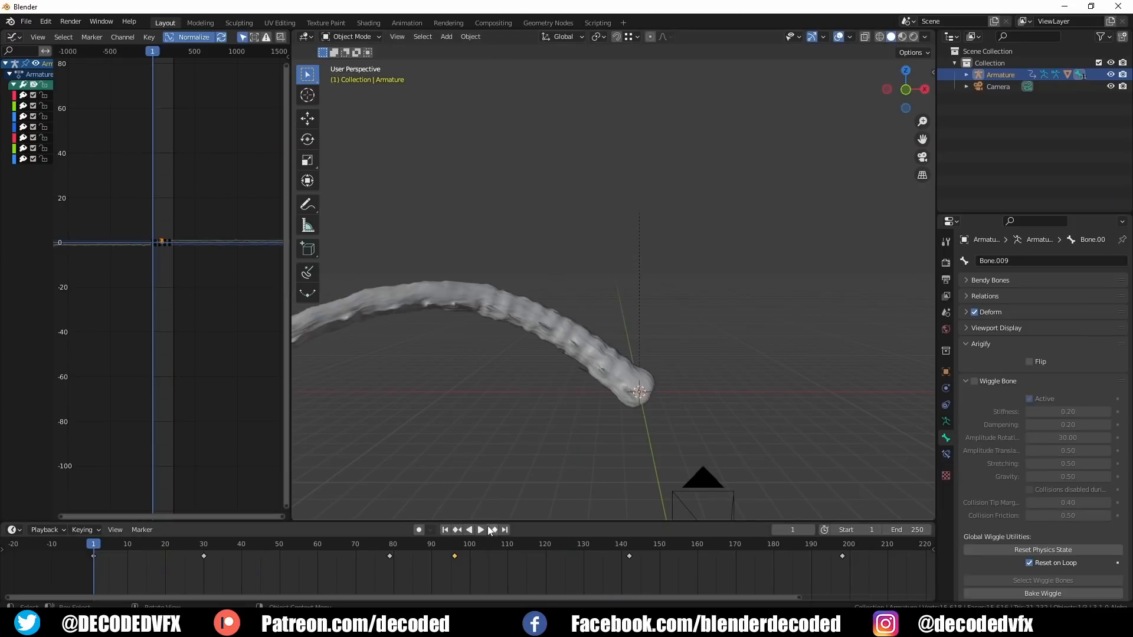
# Play back the rigged tentacle's animation and examine it from another angle
pyautogui.click(479, 530)
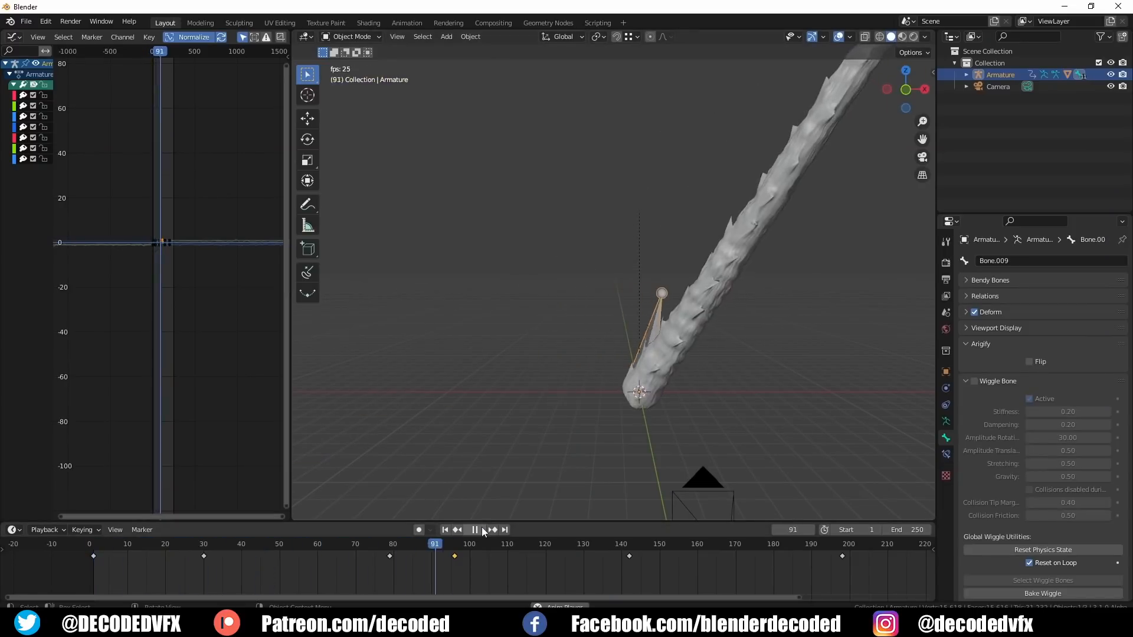
pyautogui.press('space')
pyautogui.moveTo(684, 407); pyautogui.dragTo(511, 339, button='middle')
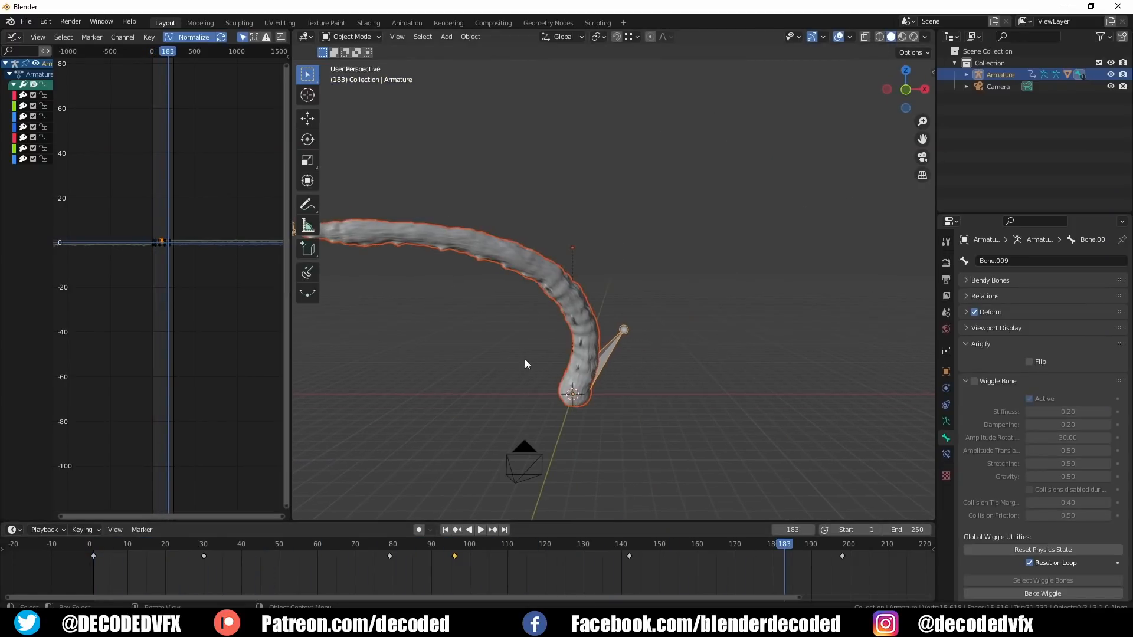
# Try duplicating the tentacle rig, clearing the copy's keyframes and keying a new pose for its Bone.009 at frame 1
pyautogui.hotkey('shift', 'd')
pyautogui.click(613, 345)
pyautogui.hotkey('ctrl', 'Tab')
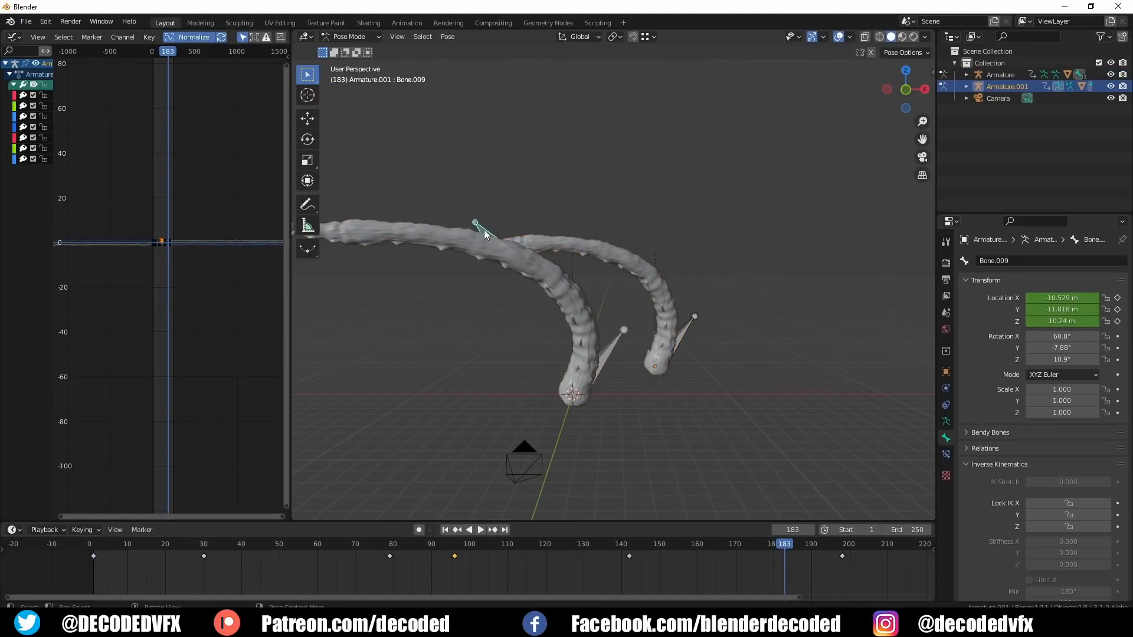
pyautogui.hotkey('shift', 'Left')
pyautogui.press('a')
pyautogui.press('Delete')
pyautogui.press('g')
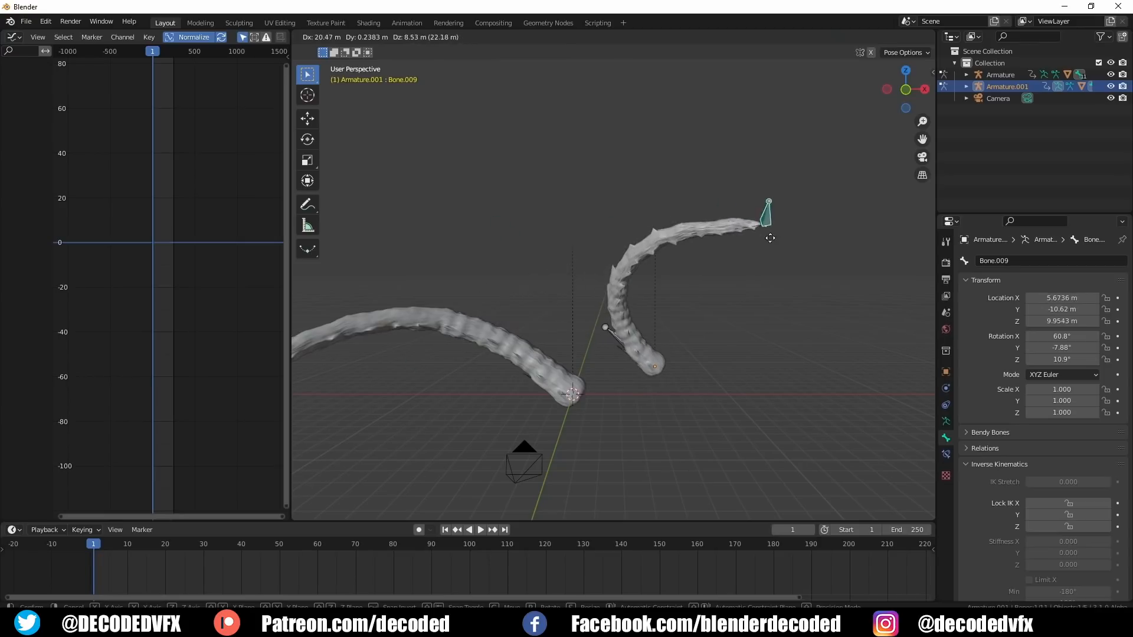
pyautogui.click(769, 235)
pyautogui.press('i')
pyautogui.click(779, 243)
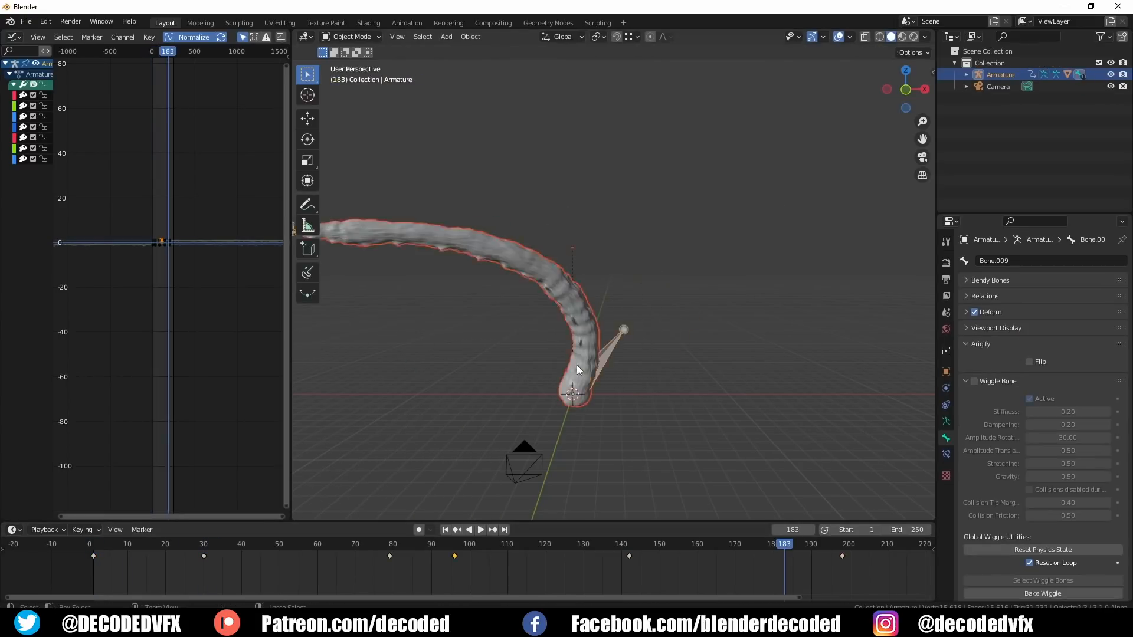
# Duplicate the tentacle rig at frame 1, place the copy behind the original and clear the keyframes of its Bone.009
pyautogui.hotkey('shift', 'Left')
pyautogui.click(536, 378)
pyautogui.hotkey('shift', 'd')
pyautogui.click(621, 355)
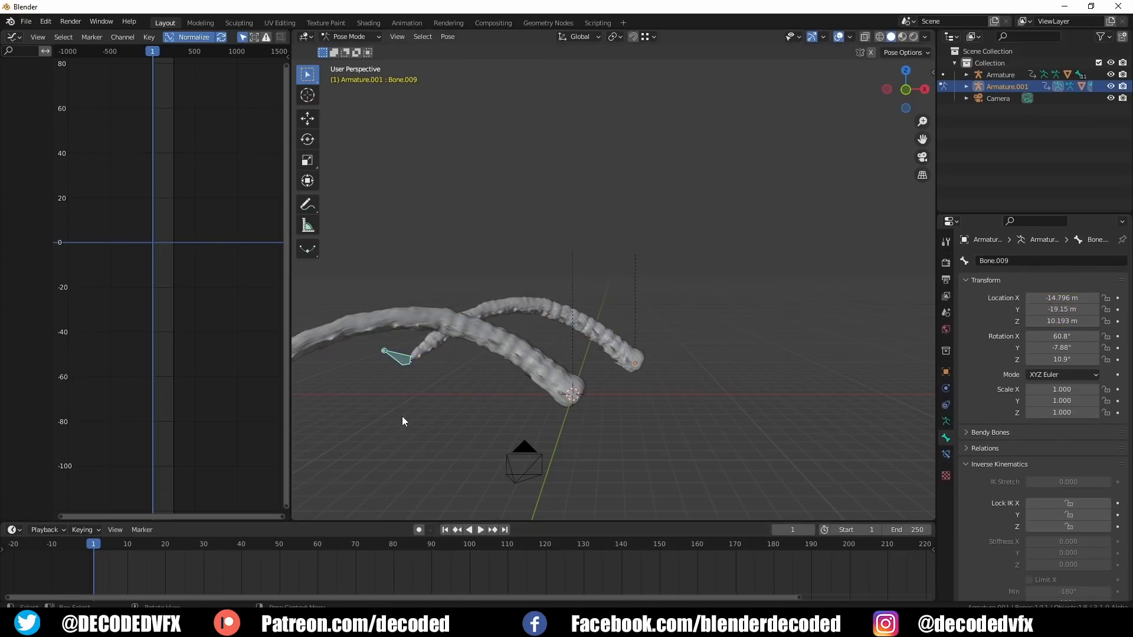
# Key new positions for the copied tentacle's Bone.009 at frame 1 and about frame 102
pyautogui.press('g')
pyautogui.click(769, 329)
pyautogui.press('i')
pyautogui.click(770, 324)
pyautogui.moveTo(248, 563); pyautogui.dragTo(644, 548)
pyautogui.press('g')
pyautogui.click(472, 332)
pyautogui.press('i')
pyautogui.click(472, 331)
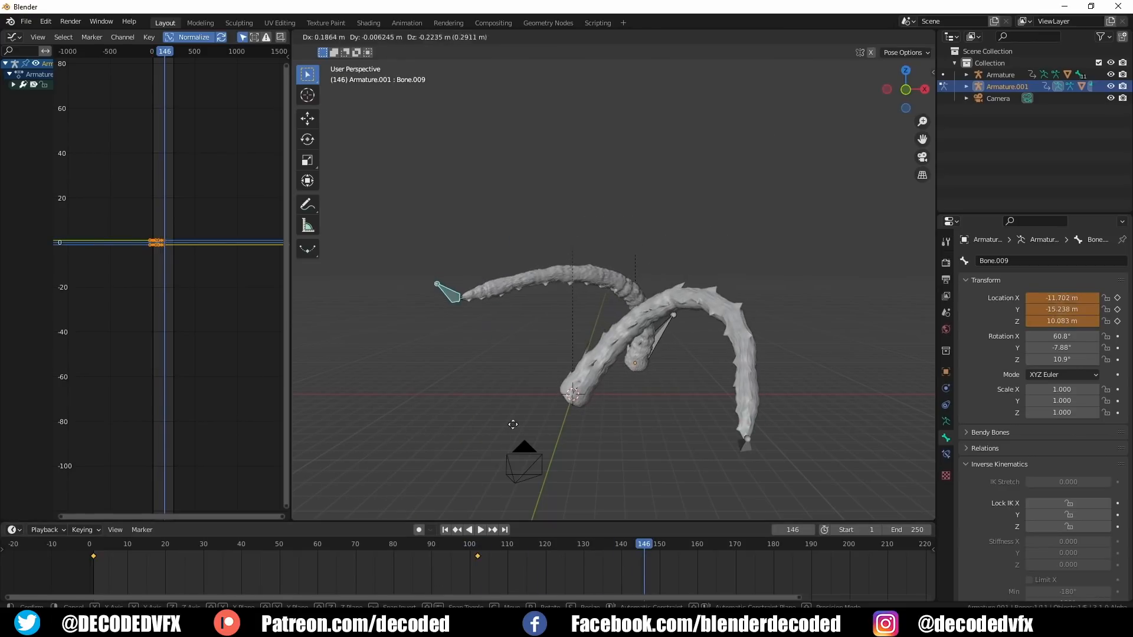
# Move the copied tentacle's Bone.009 to new positions and keyframe them at frames 146 and 175
pyautogui.press('g')
pyautogui.click(591, 451)
pyautogui.press('i')
pyautogui.click(591, 451)
pyautogui.keyDown('alt'); pyautogui.scroll(-20, 628, 433); pyautogui.keyUp('alt')
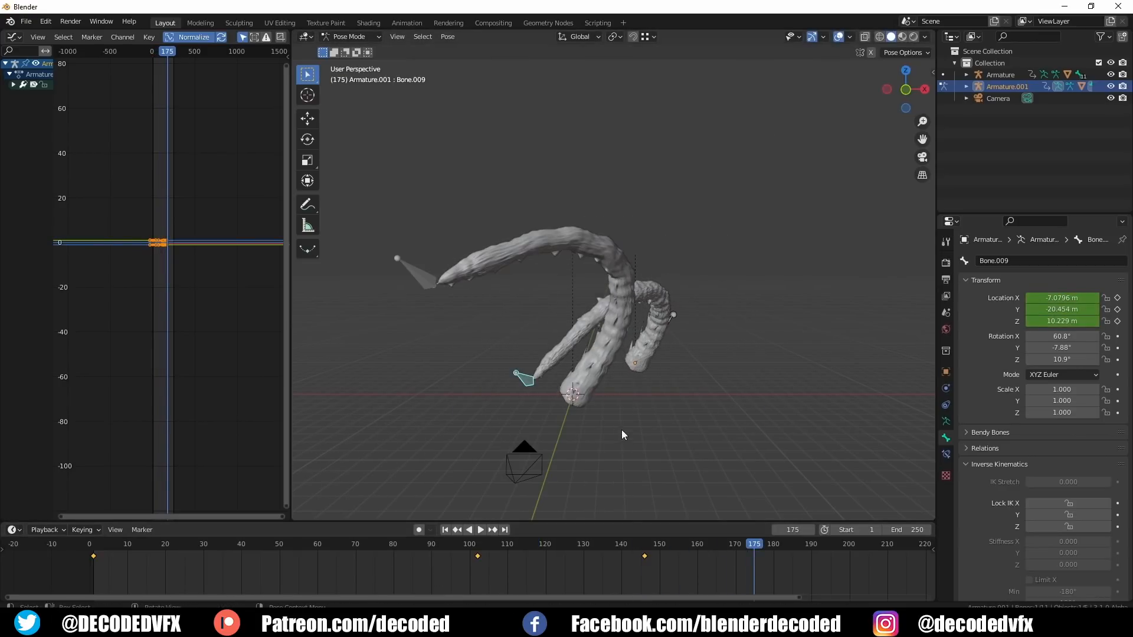
pyautogui.press('g')
pyautogui.click(490, 452)
pyautogui.press('i')
pyautogui.click(490, 452)
pyautogui.keyDown('alt'); pyautogui.scroll(-9, 759, 551); pyautogui.keyUp('alt')
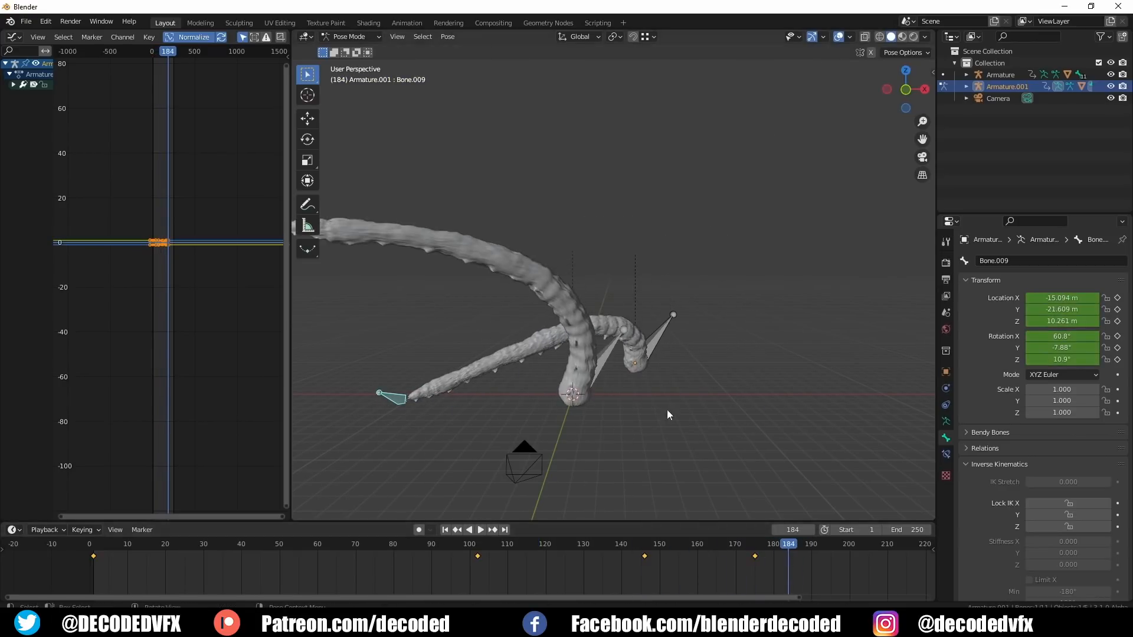
# Move the copied tentacle's Bone.009 to a new position, keyframe it at frame 184 and play back the animation
pyautogui.press('g')
pyautogui.click(626, 338)
pyautogui.press('i')
pyautogui.click(625, 298)
pyautogui.moveTo(788, 557); pyautogui.dragTo(819, 555)
pyautogui.press('space')
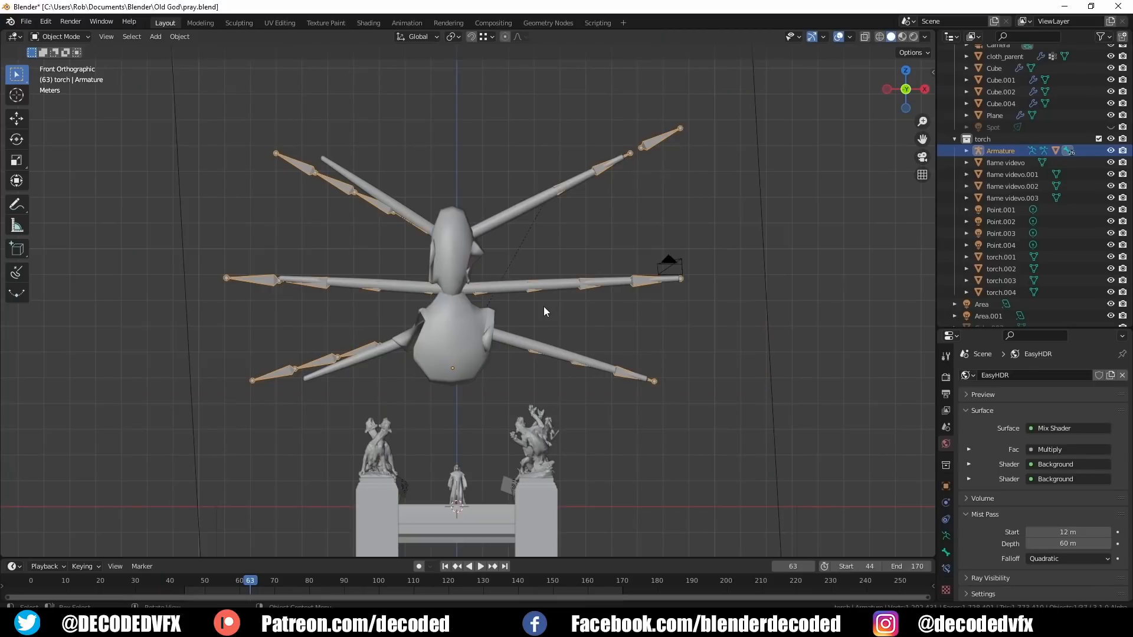
# Duplicate the end bone of the creature's middle right arm, place the copy about 2.46 m along X beyond the tip and clear its parent
pyautogui.scroll(3, 629, 201)
pyautogui.keyDown('shift'); pyautogui.moveTo(692, 317); pyautogui.dragTo(605, 317, button='middle'); pyautogui.keyUp('shift')
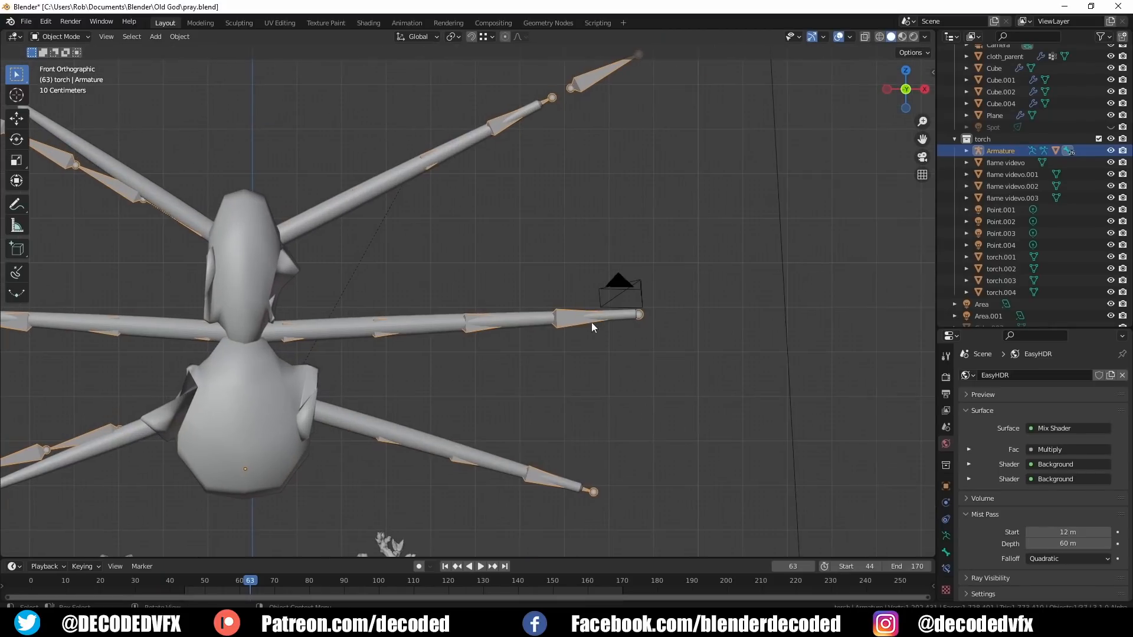
pyautogui.click(562, 310)
pyautogui.click(561, 310)
pyautogui.press('Tab')
pyautogui.click(578, 321)
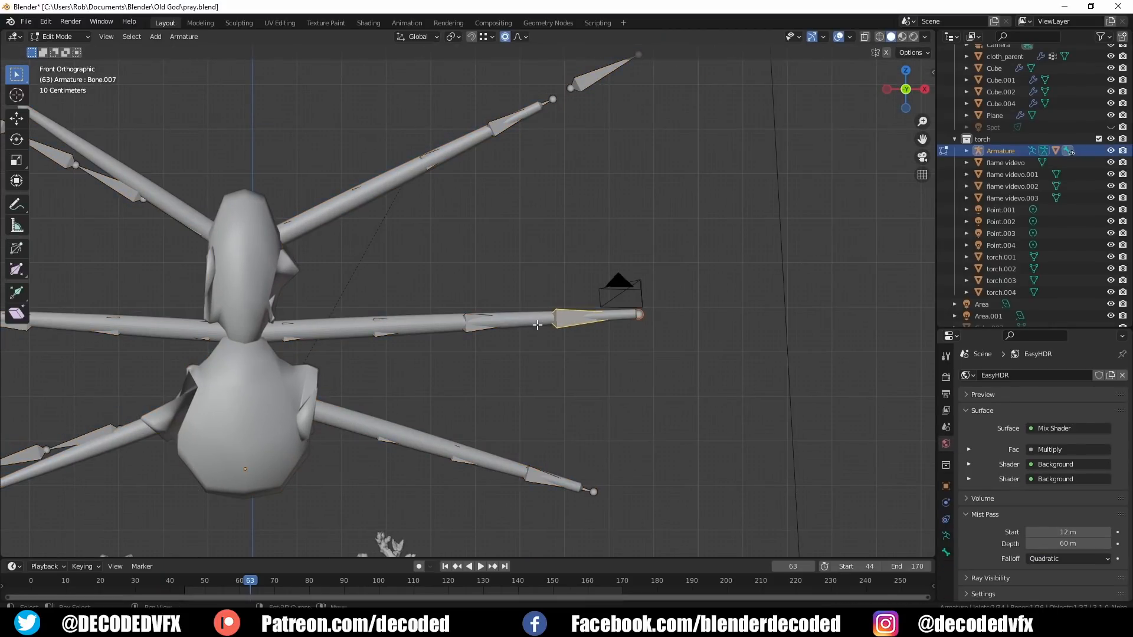
pyautogui.hotkey('shift', 'd')
pyautogui.click(647, 319)
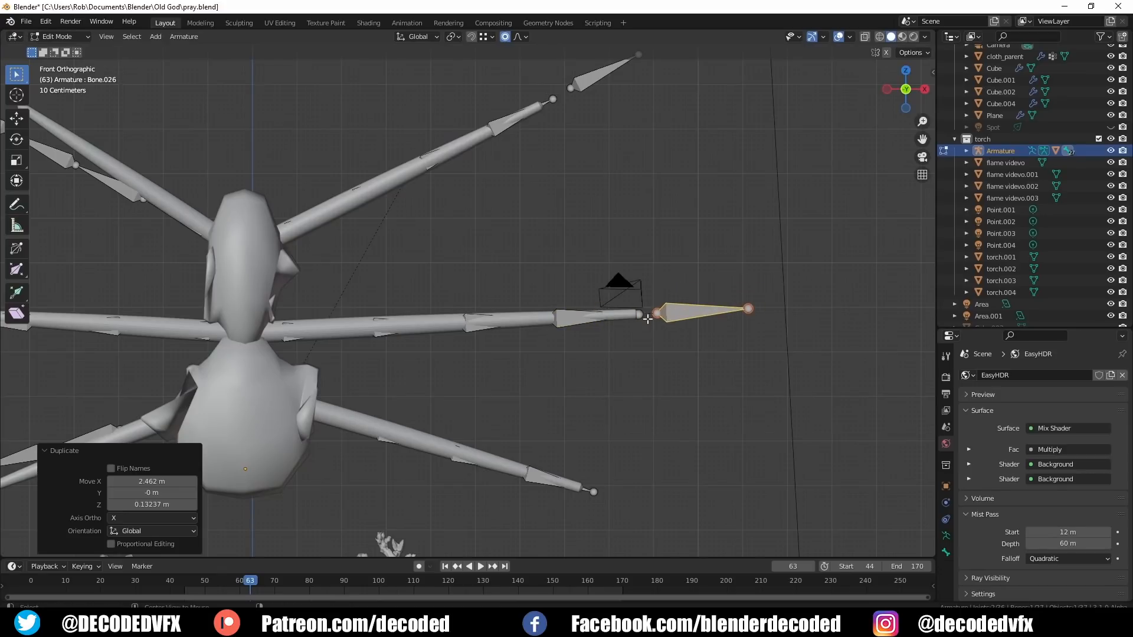
pyautogui.hotkey('alt', 'p')
pyautogui.click(637, 334)
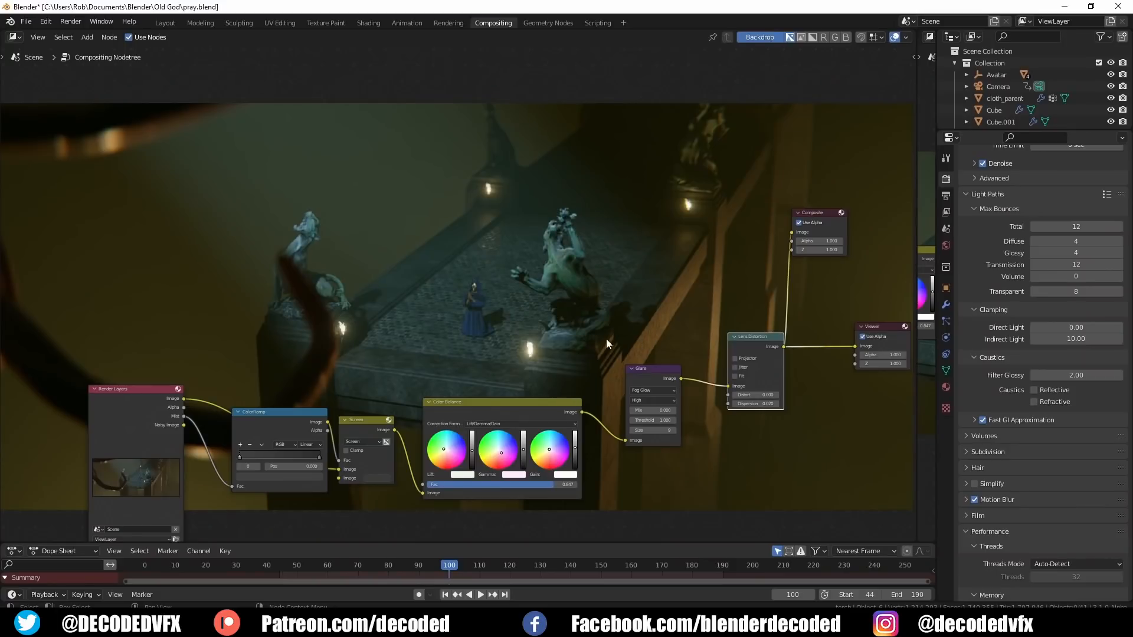
# Compare the raw Render Layers image with the final Lens Distortion output in the compositor's backdrop viewer
pyautogui.keyDown('ctrl'); pyautogui.keyDown('shift'); pyautogui.click(127, 406); pyautogui.keyUp('shift'); pyautogui.keyUp('ctrl')
pyautogui.moveTo(398, 358); pyautogui.dragTo(425, 409, button='middle')
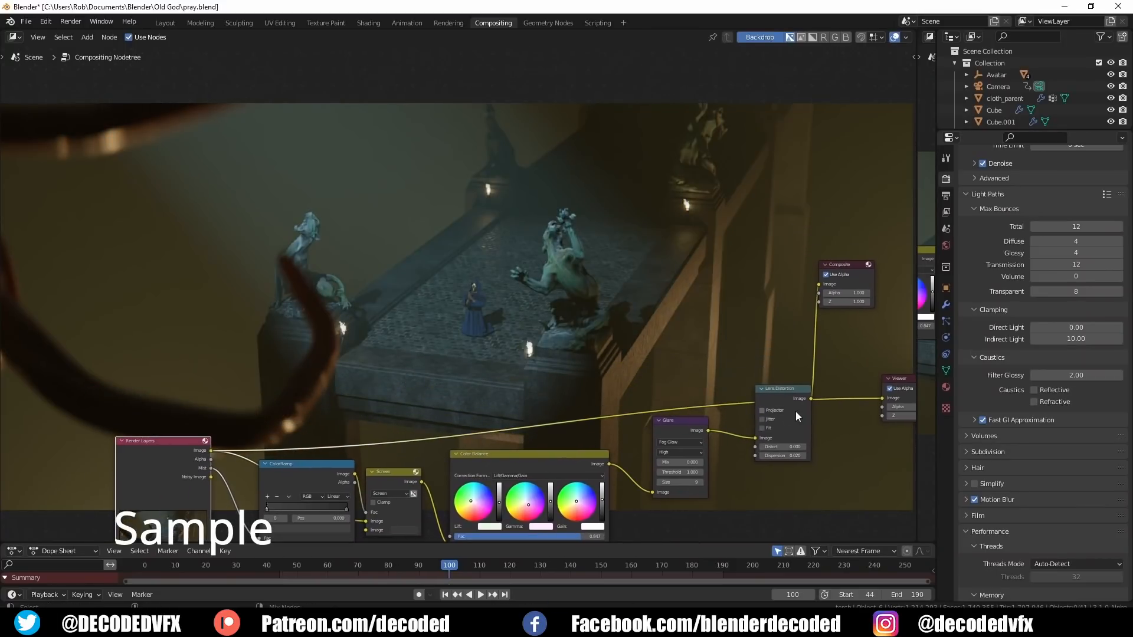
pyautogui.keyDown('ctrl'); pyautogui.keyDown('shift'); pyautogui.click(780, 395); pyautogui.keyUp('shift'); pyautogui.keyUp('ctrl')
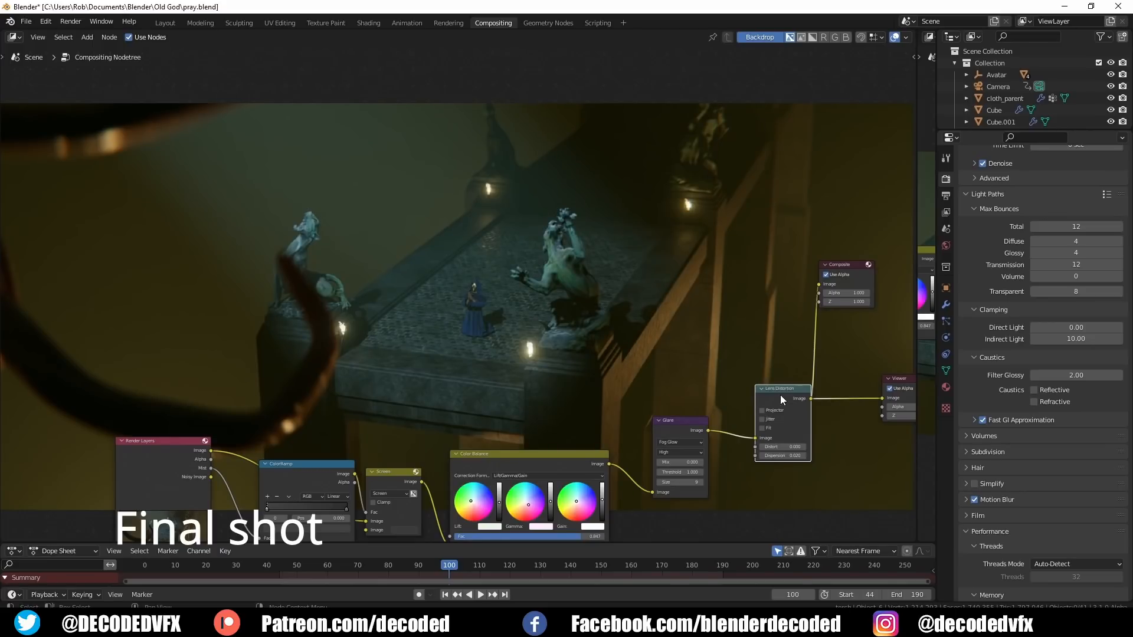
pyautogui.keyDown('ctrl'); pyautogui.keyDown('shift'); pyautogui.click(179, 457); pyautogui.keyUp('shift'); pyautogui.keyUp('ctrl')
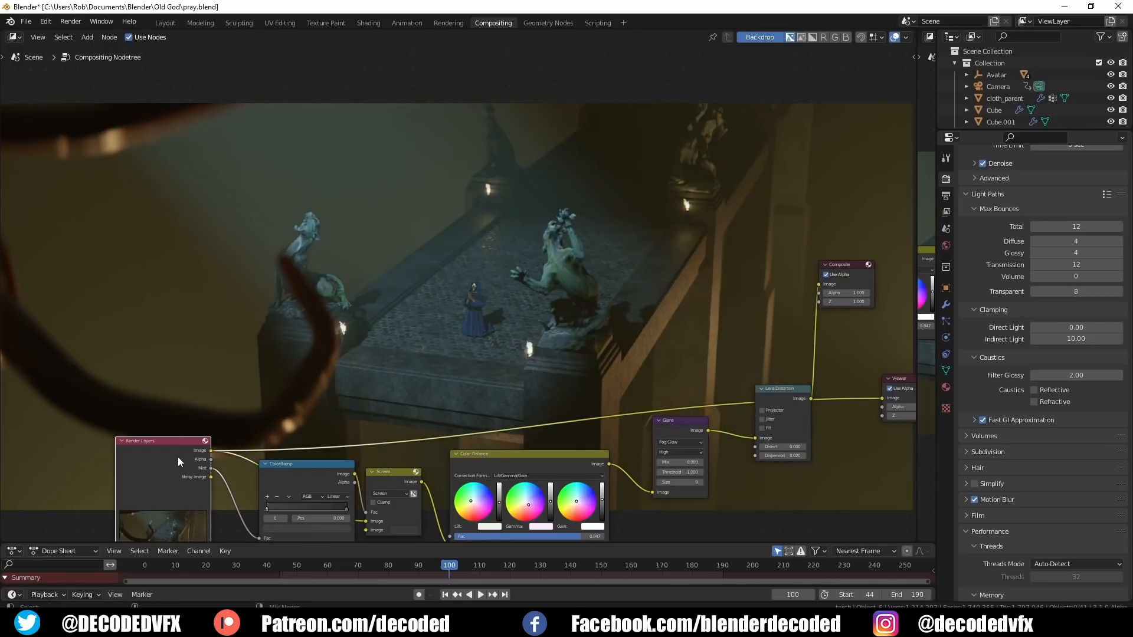
pyautogui.keyDown('ctrl'); pyautogui.keyDown('shift'); pyautogui.click(771, 396); pyautogui.keyUp('shift'); pyautogui.keyUp('ctrl')
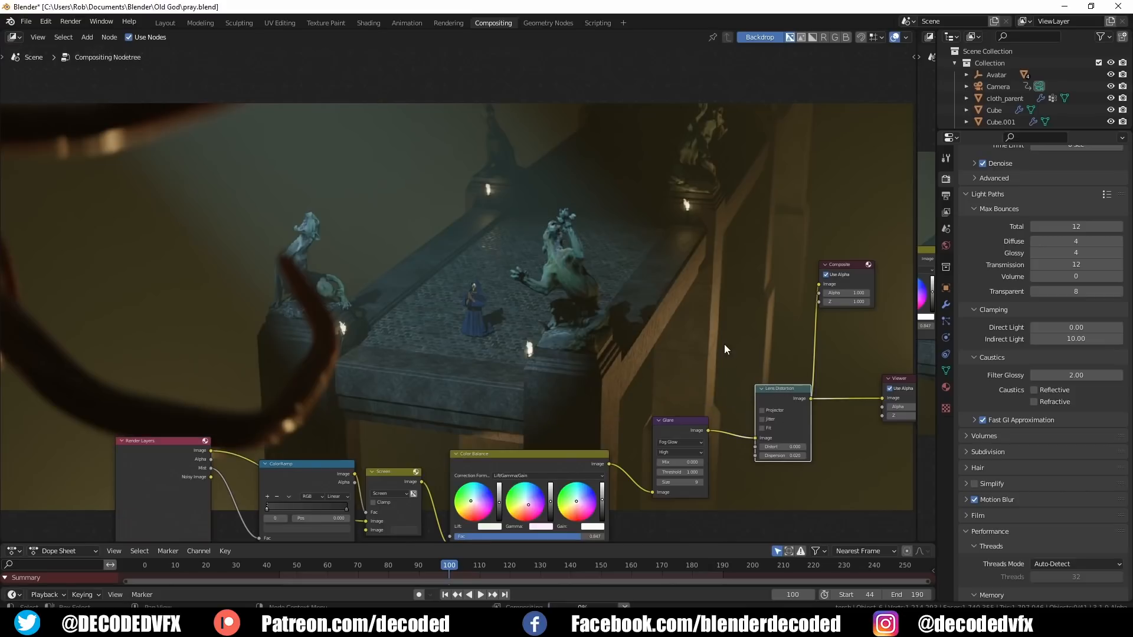